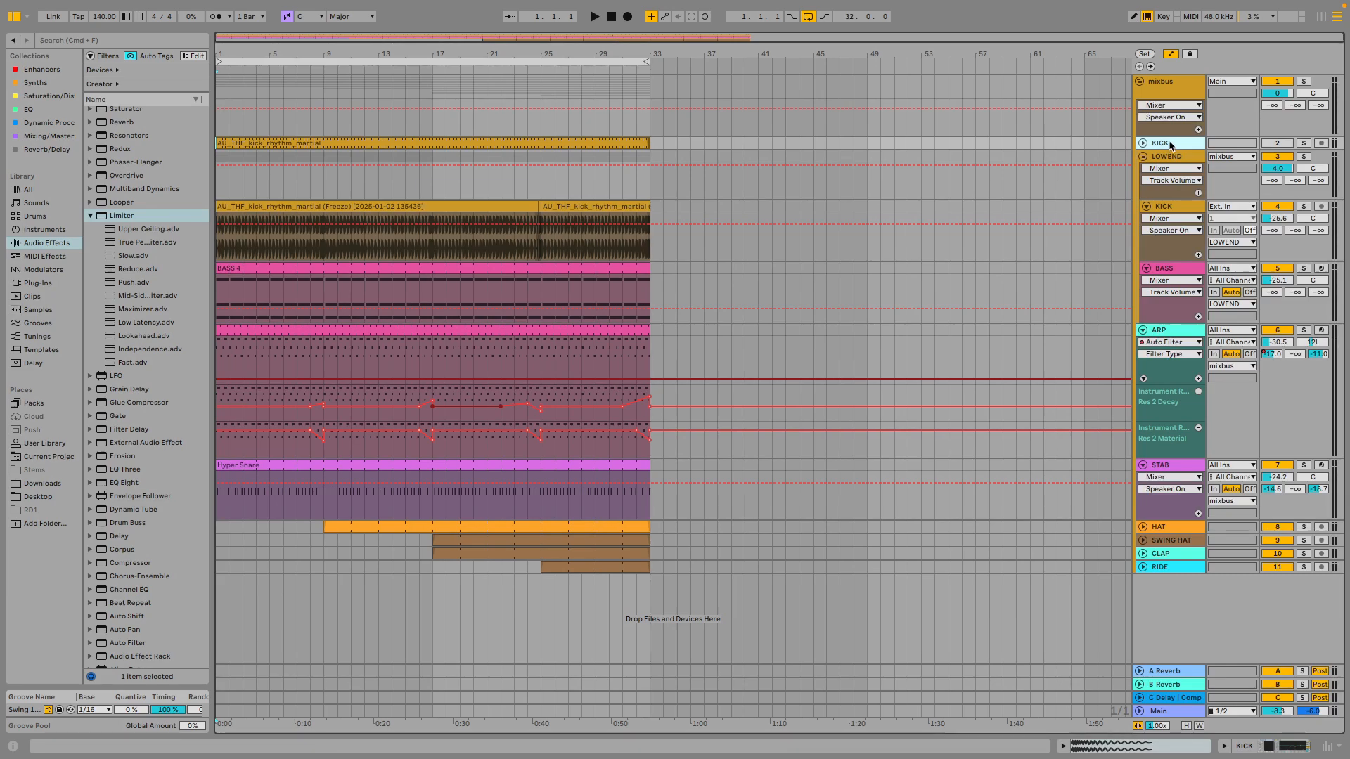
# Solo the KICK track directly under mixbus, play it, and open its rhythm clip's sample waveform.
pyautogui.click(1304, 143)
pyautogui.press('space')
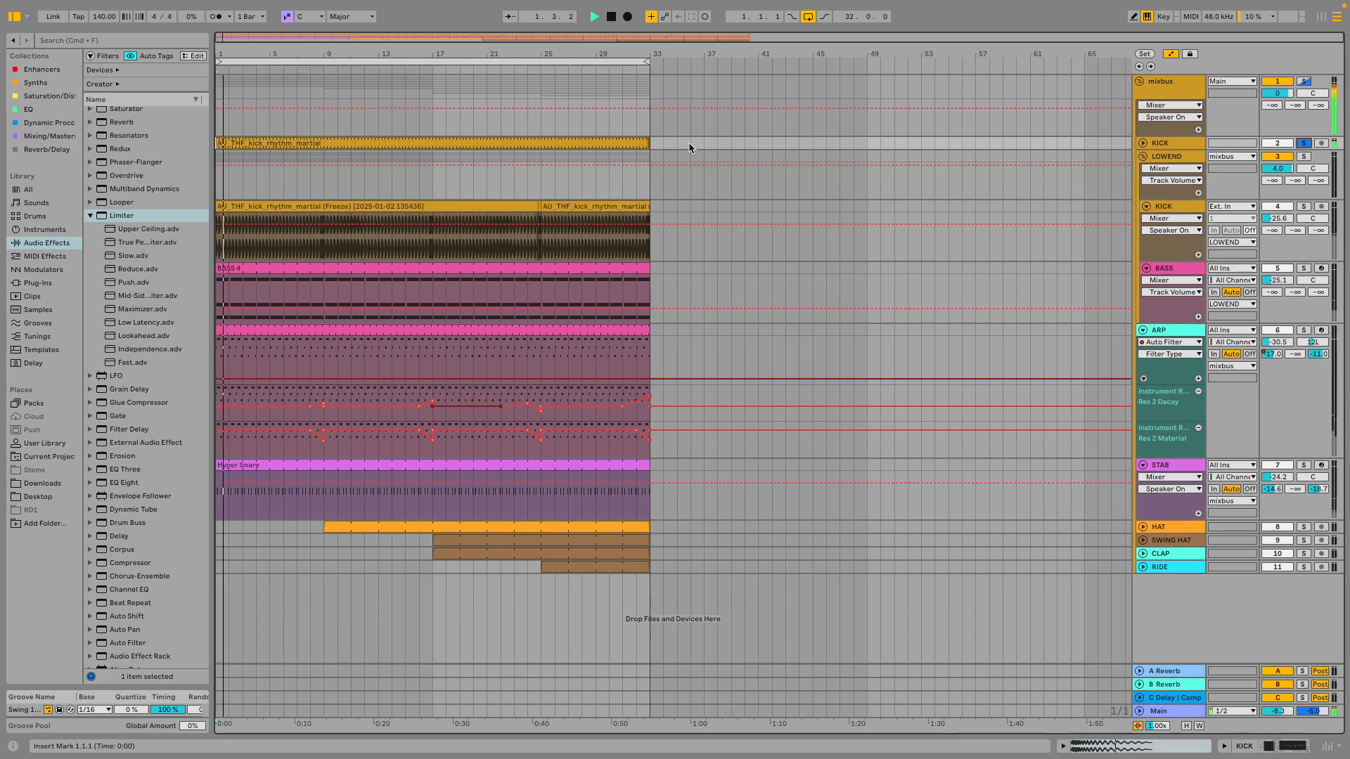
pyautogui.doubleClick(624, 143)
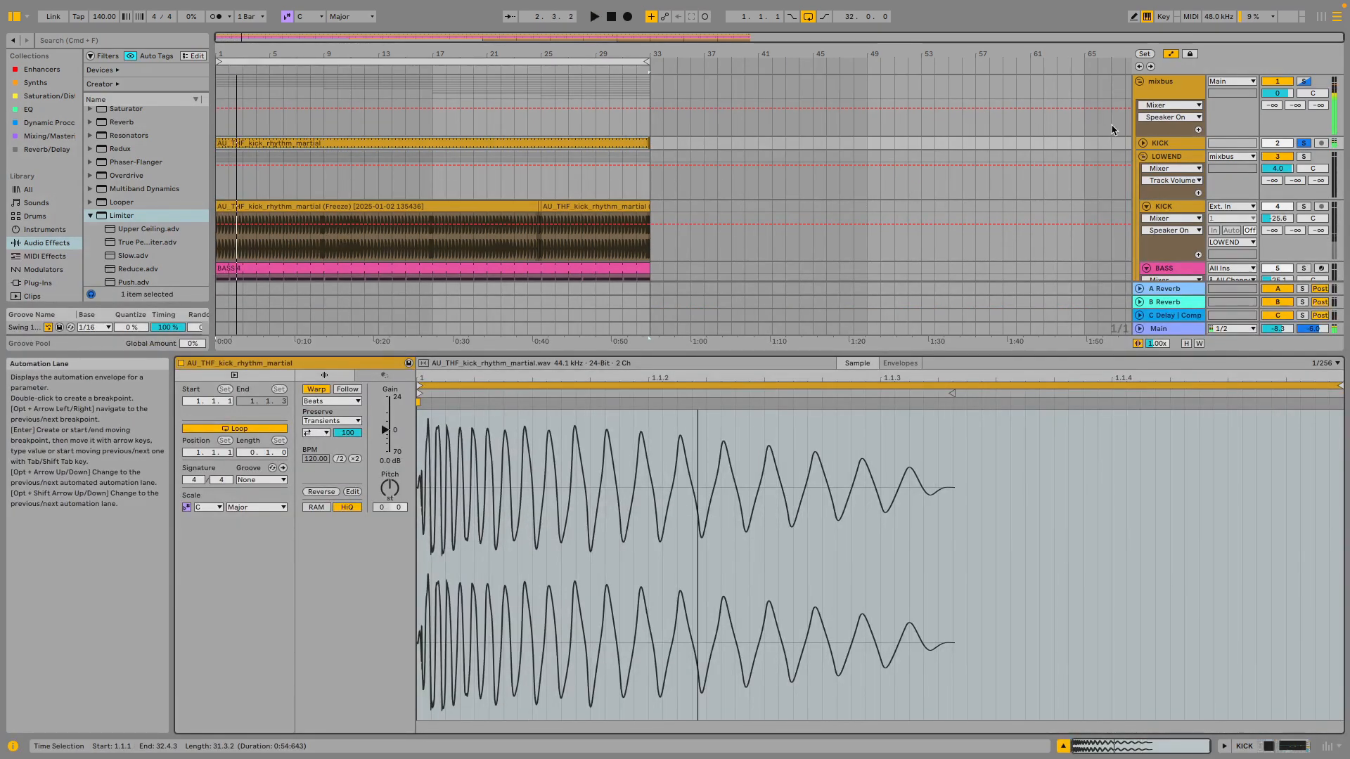
# Bypass EQ Eight and Kickstart 2 on the soloed KICK track and listen to the dry kick.
pyautogui.doubleClick(1164, 143)
pyautogui.click(355, 608)
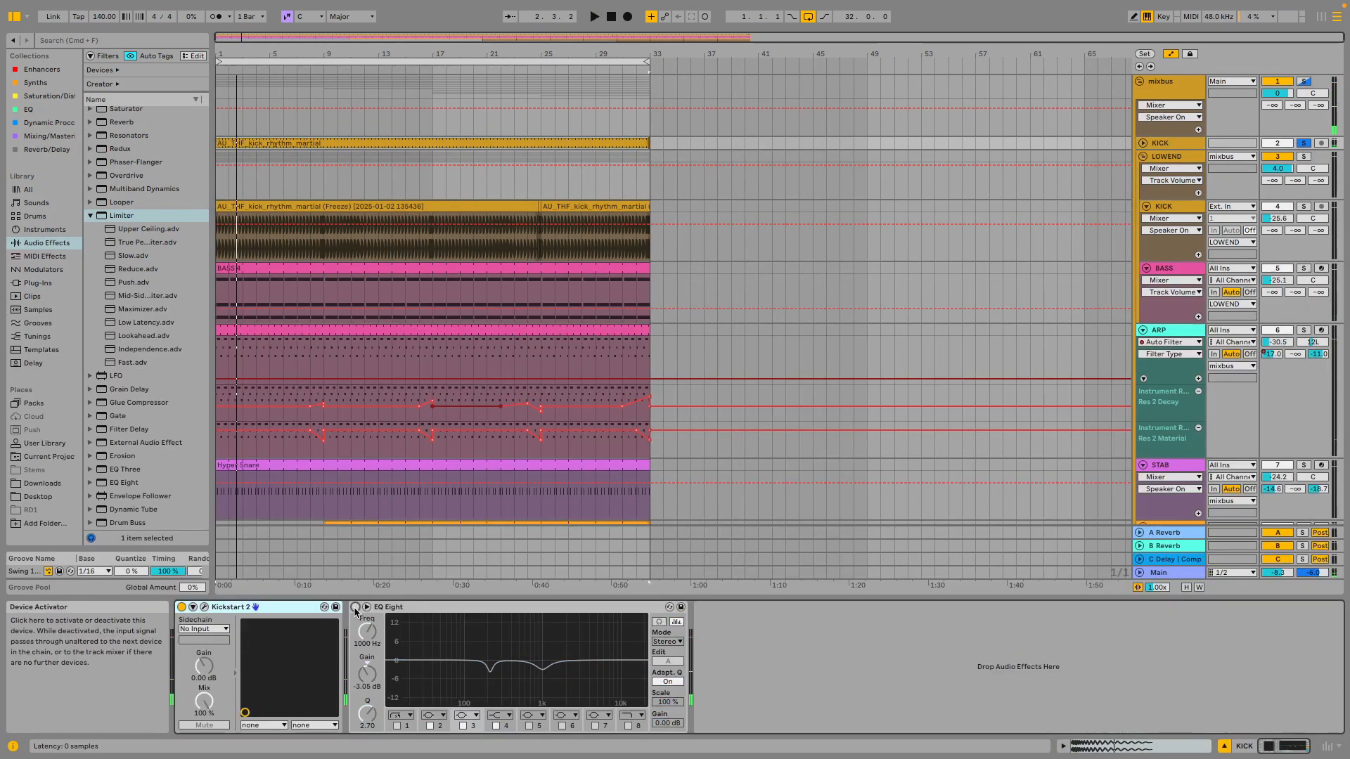
pyautogui.click(182, 607)
pyautogui.press('space')
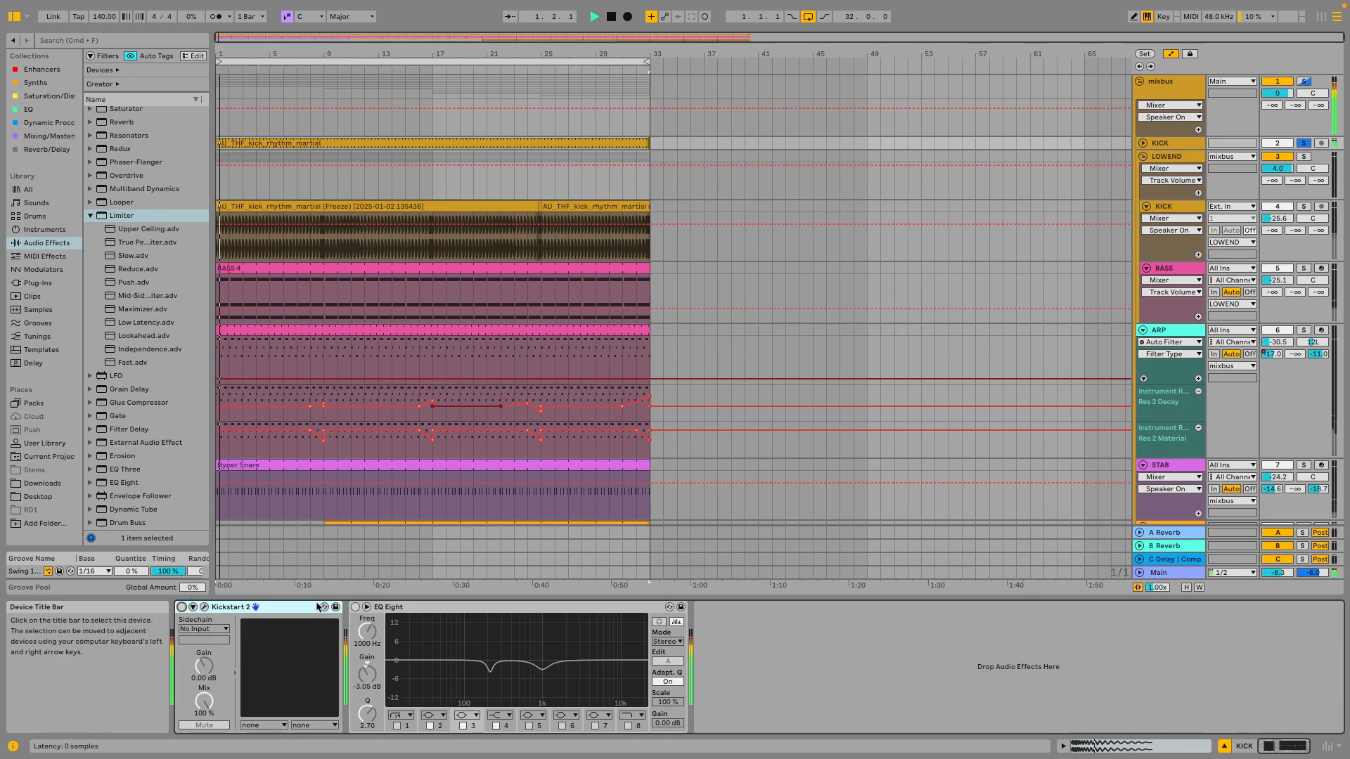
pyautogui.press('space')
# Re-enable the kick's EQ Eight and Kickstart 2, and inspect the EQ's two dips and the Kickstart ducking curve.
pyautogui.click(355, 607)
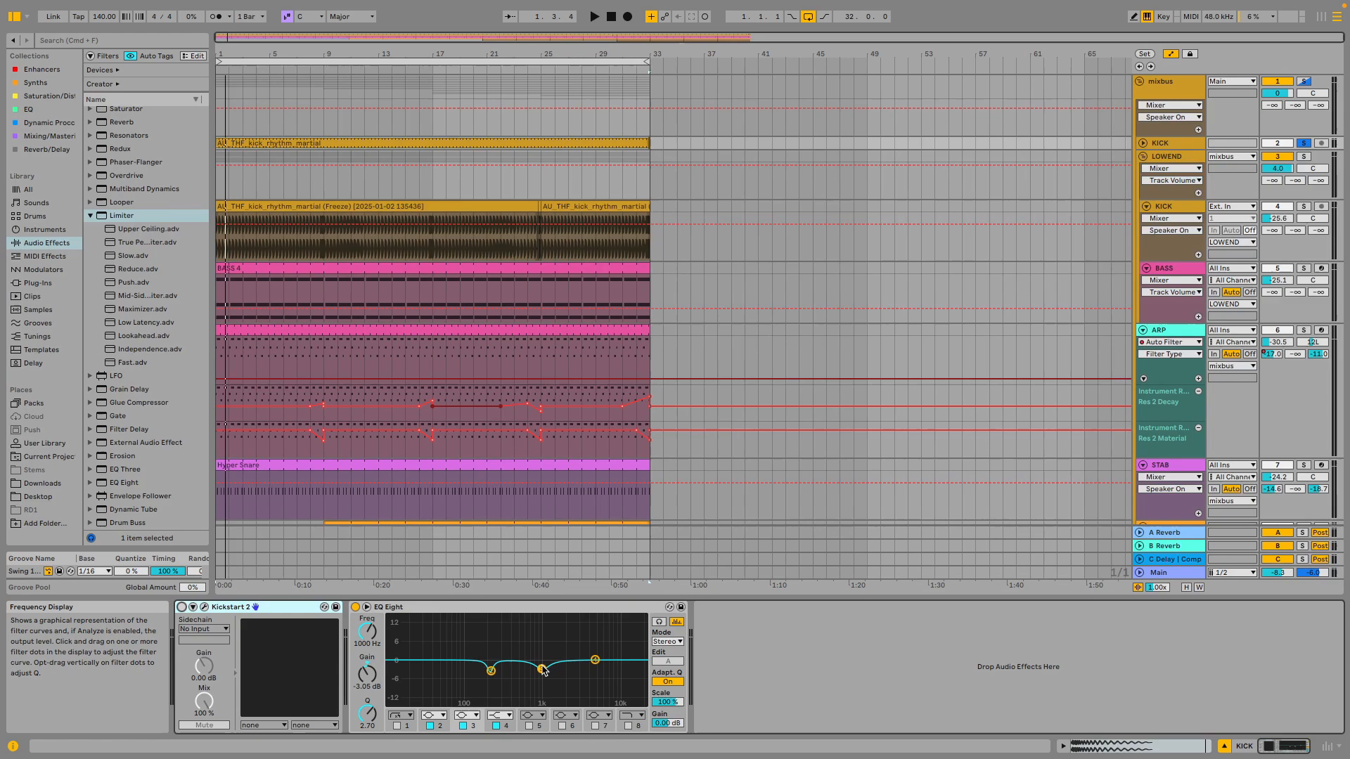
pyautogui.click(490, 672)
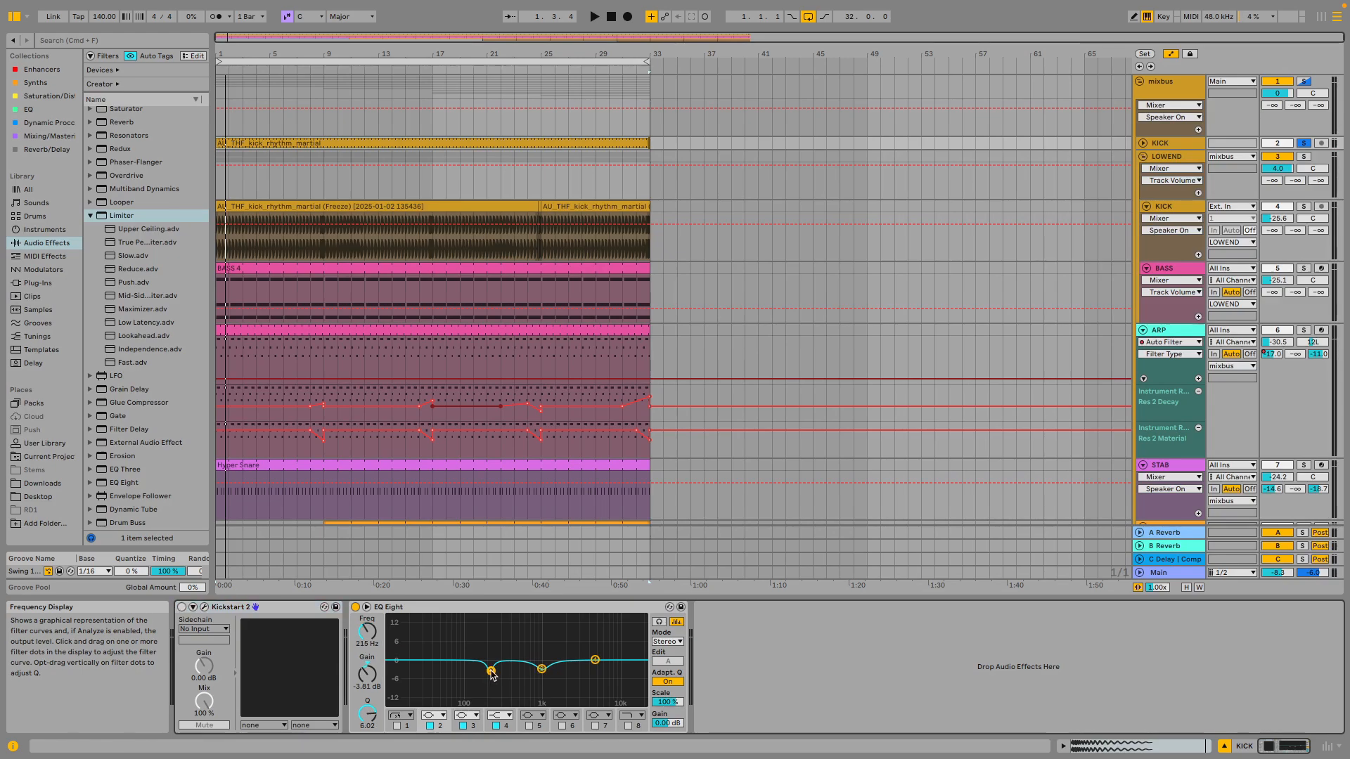
pyautogui.click(542, 668)
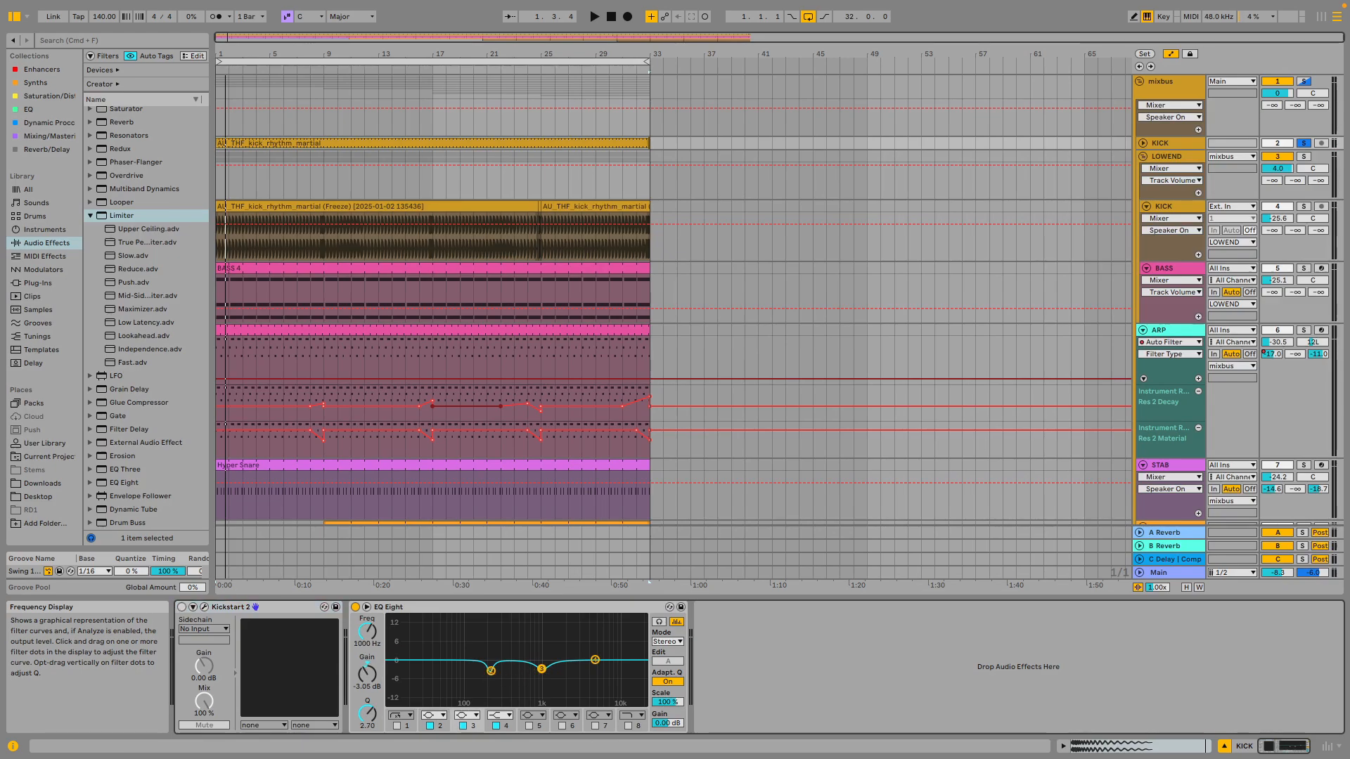
pyautogui.click(204, 607)
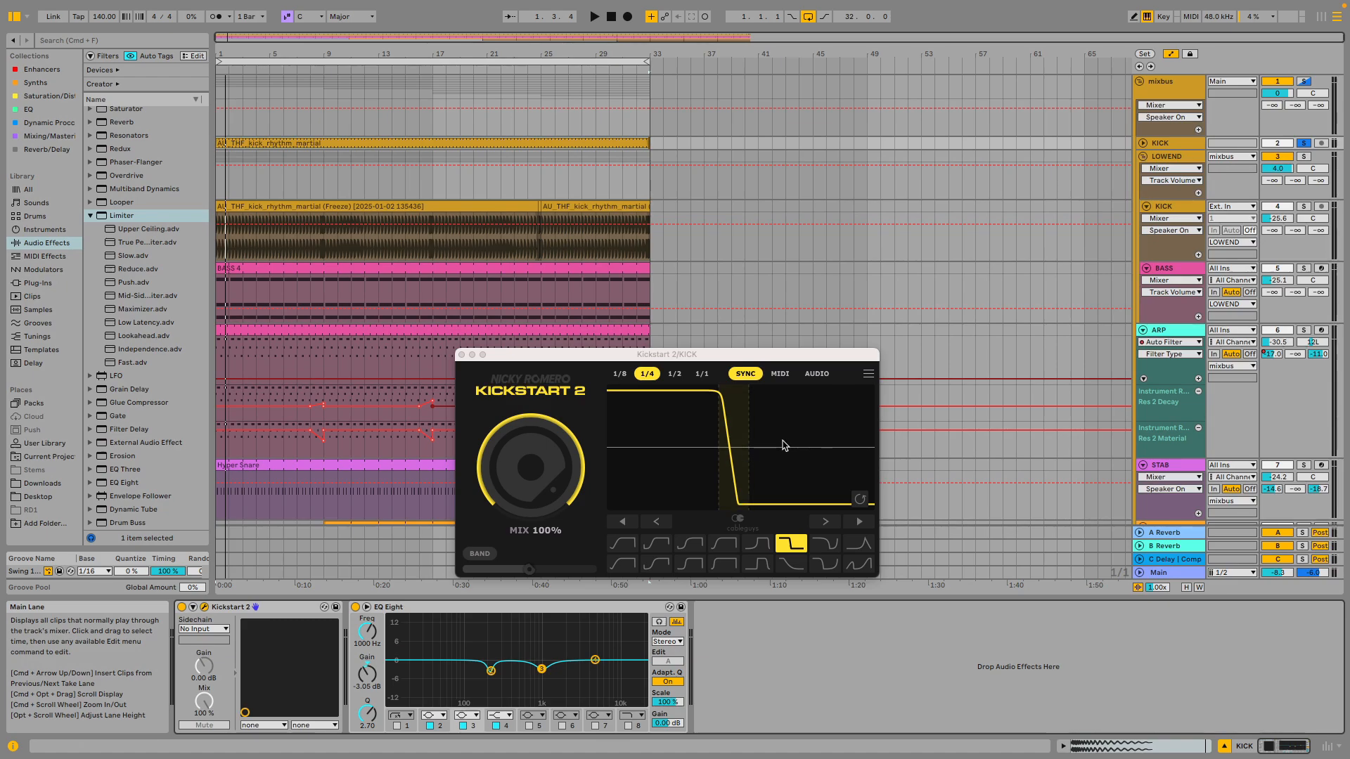
pyautogui.click(462, 354)
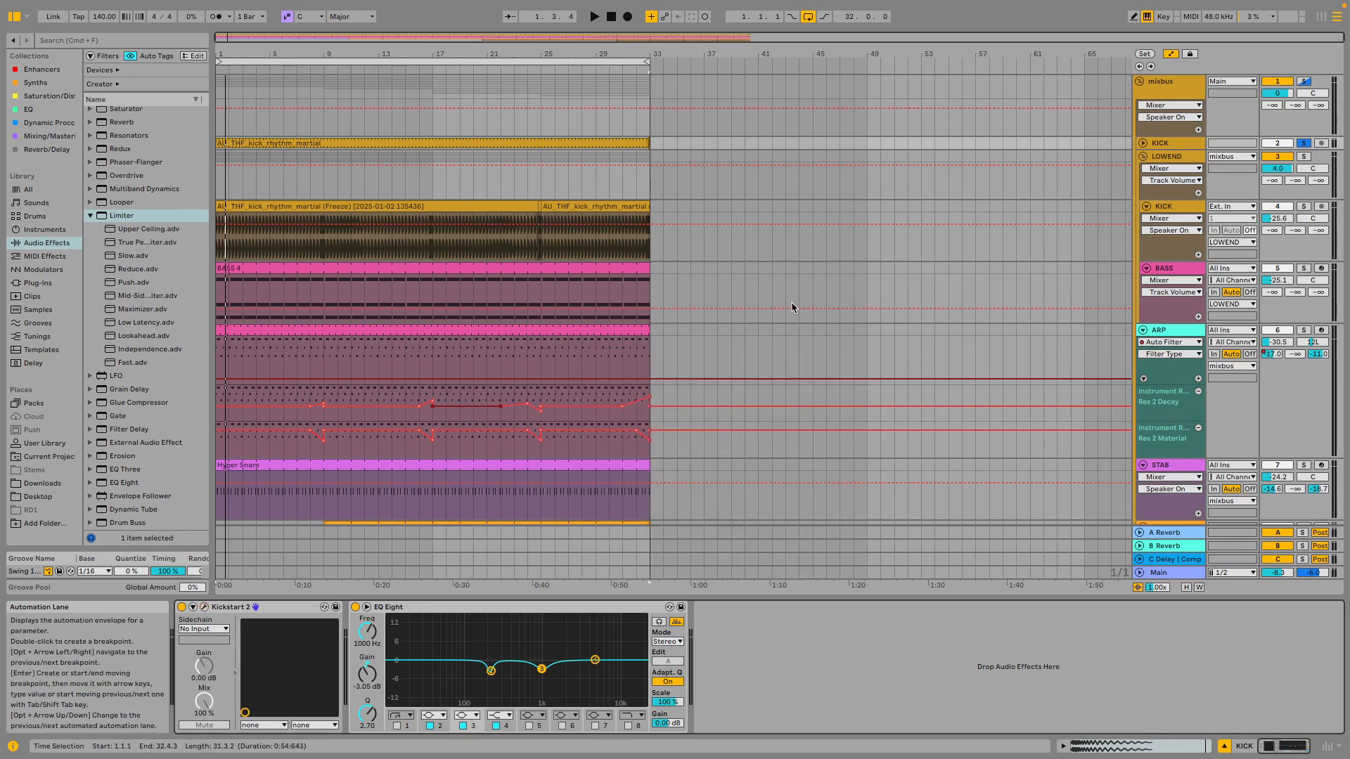
# Solo the KICK track inside the LOWEND group, play it, and open its first frozen clip's waveform.
pyautogui.click(1179, 158)
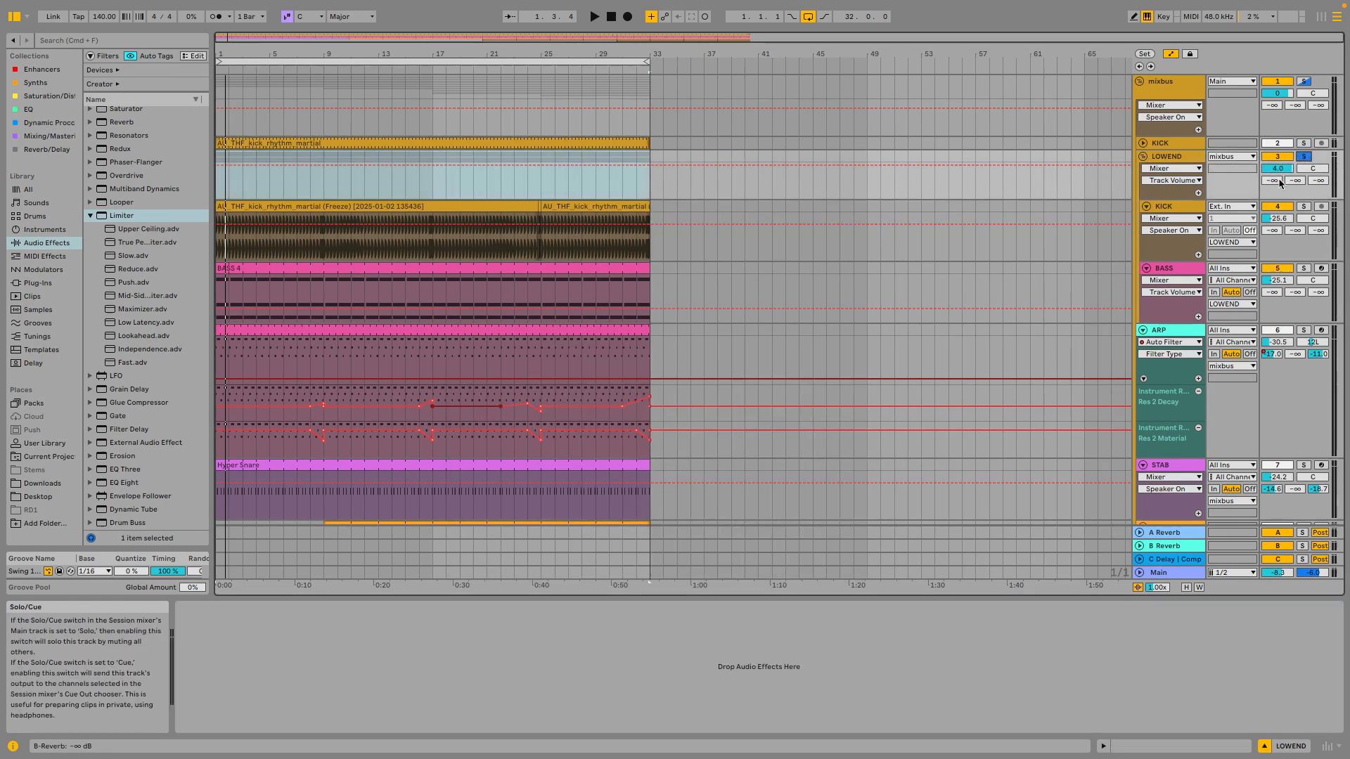
pyautogui.click(1216, 214)
pyautogui.click(1303, 206)
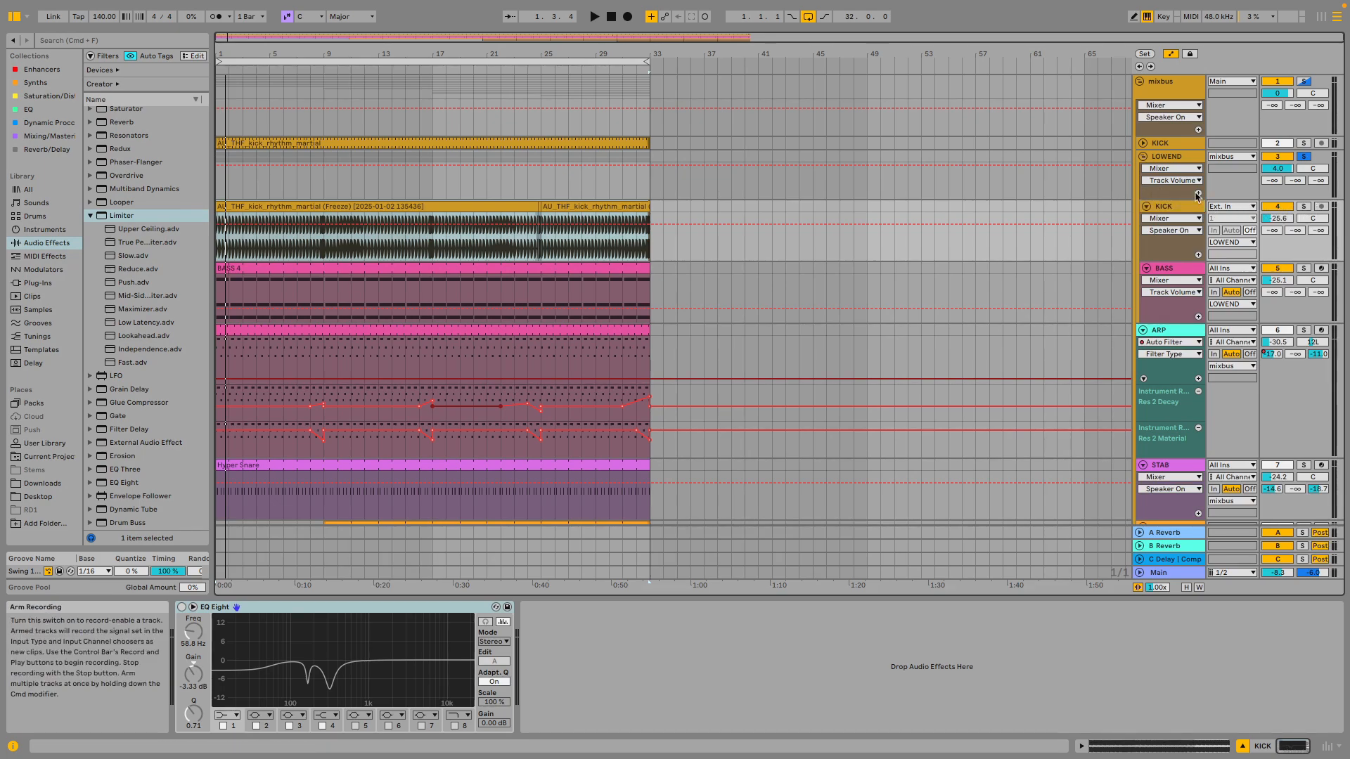
pyautogui.press('space')
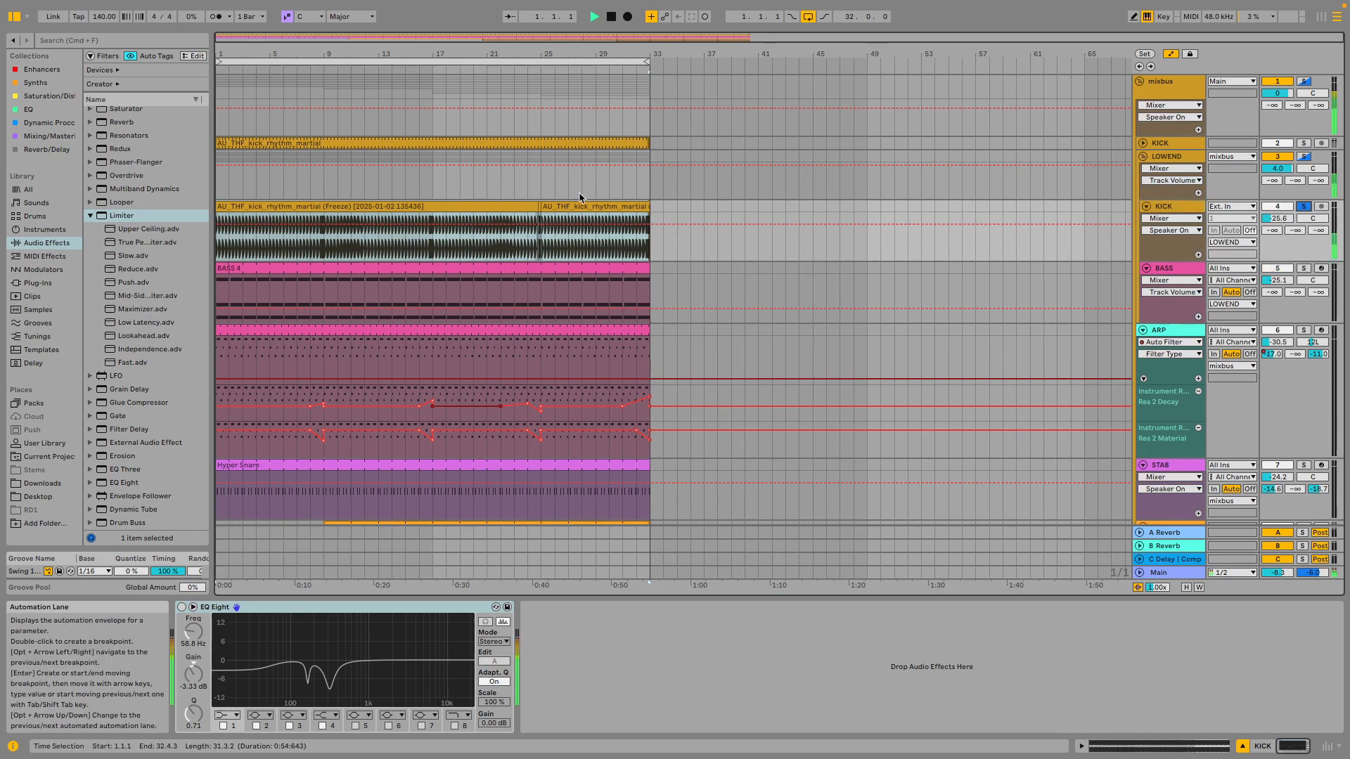
pyautogui.doubleClick(274, 208)
pyautogui.press('space')
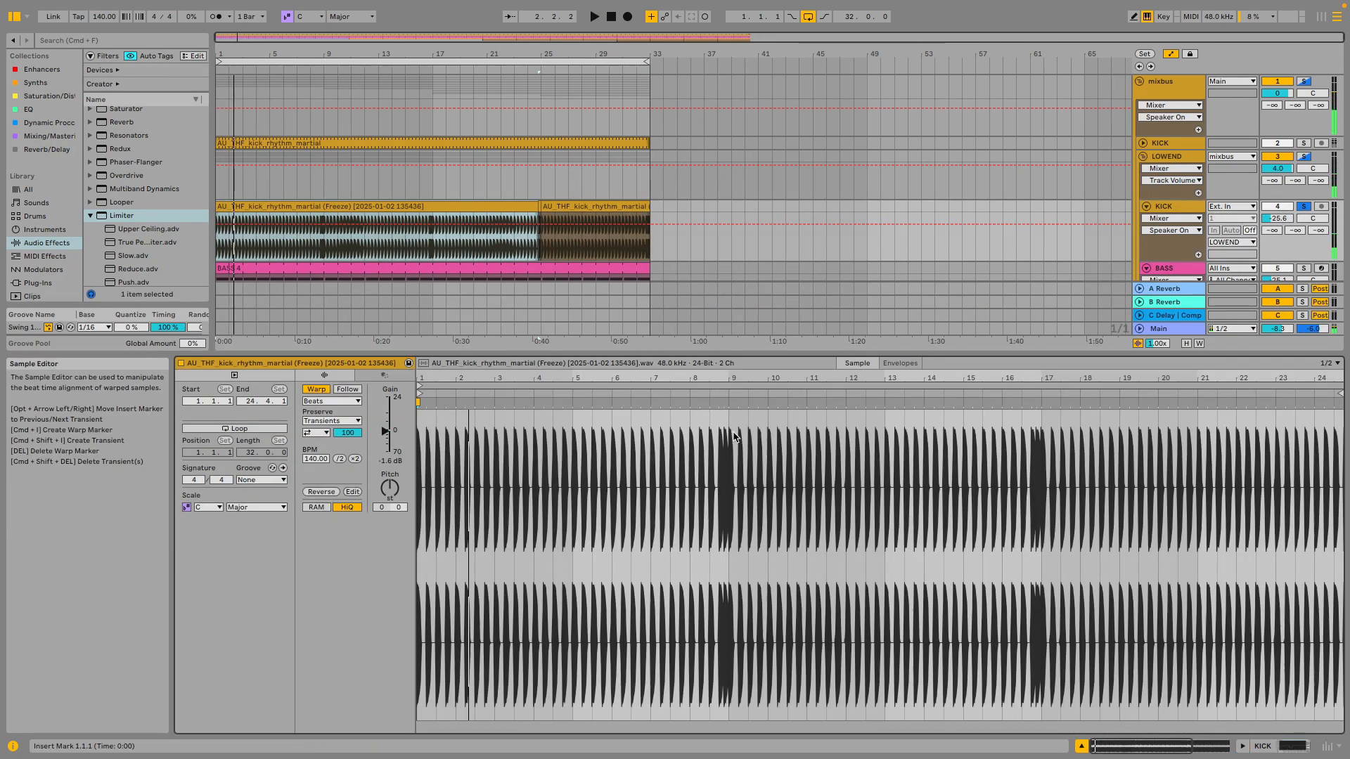
# Examine the device chains of the LOWEND group's KICK track and of the LOWEND group itself.
pyautogui.doubleClick(1177, 205)
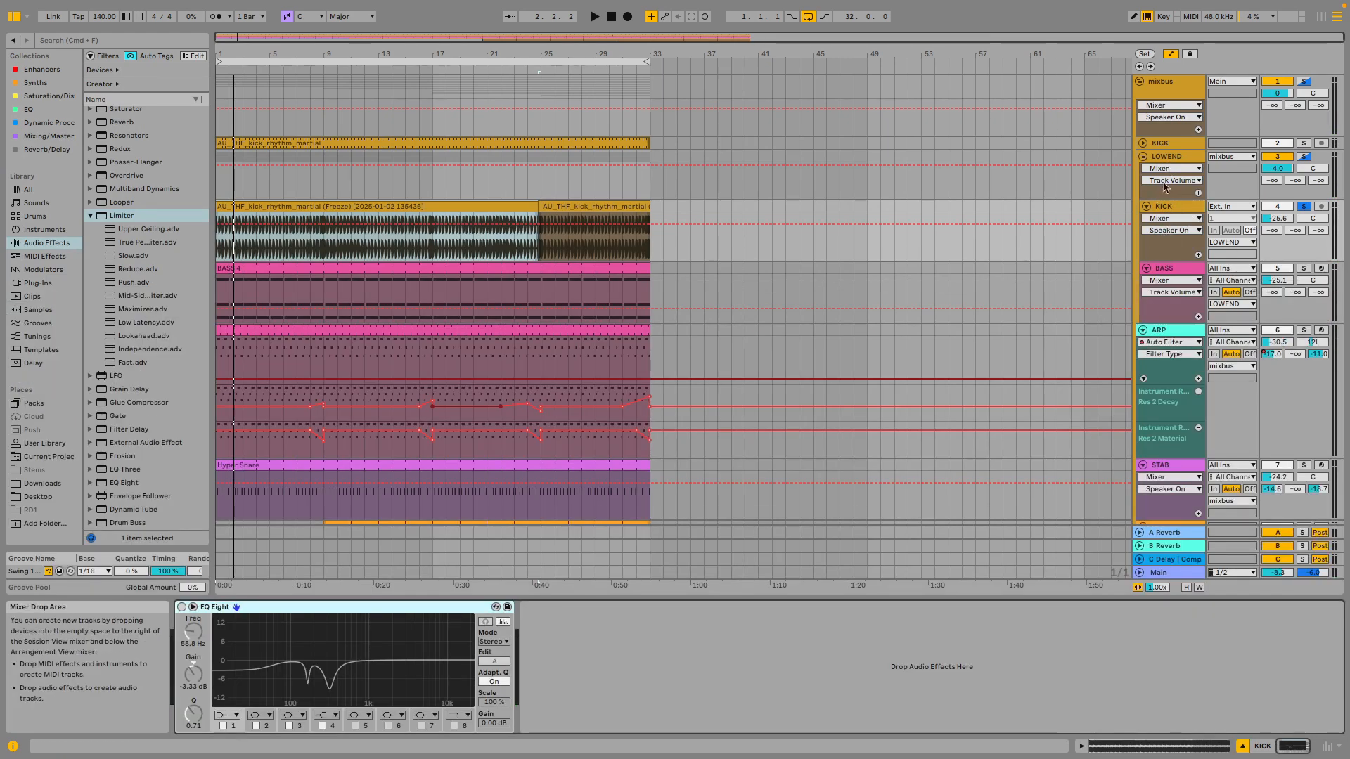
pyautogui.click(1162, 157)
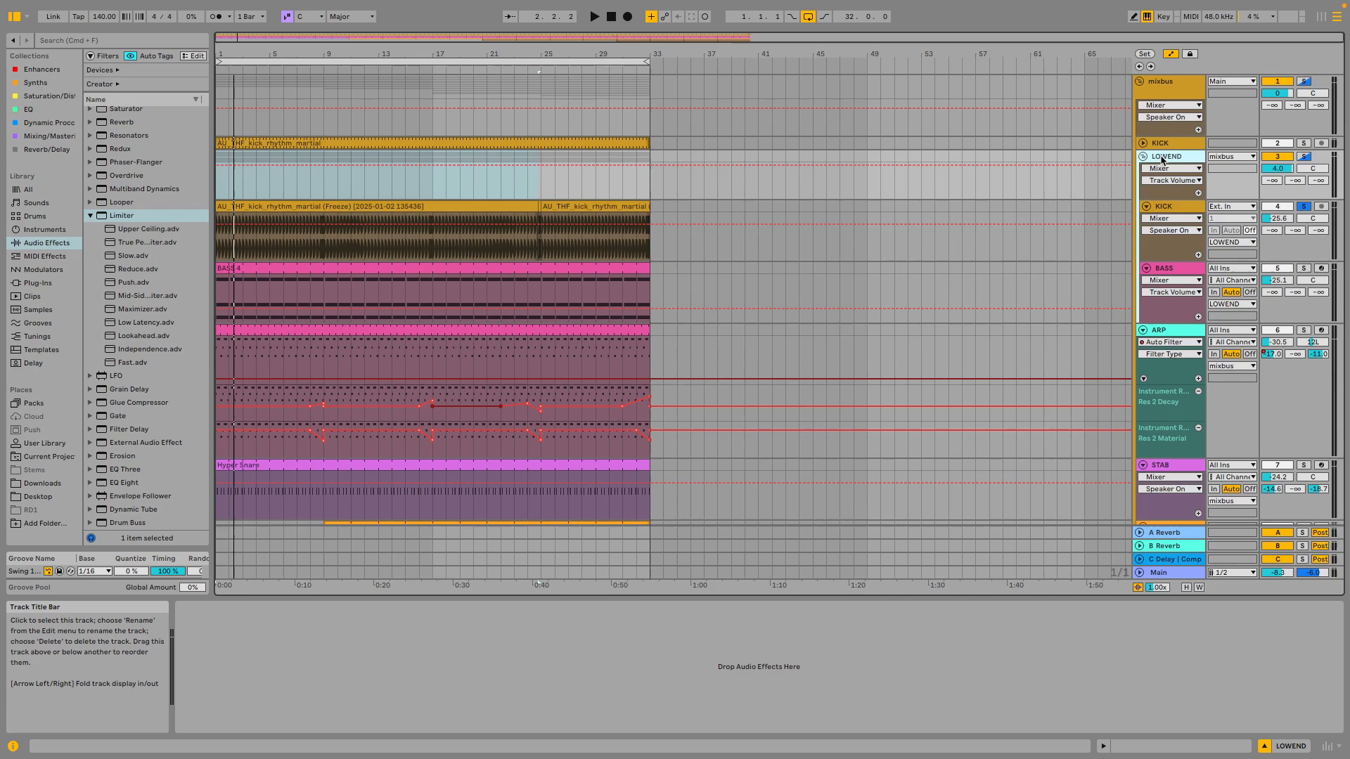
pyautogui.doubleClick(1162, 160)
# Solo the BASS track in the LOWEND group and play it back.
pyautogui.click(1164, 269)
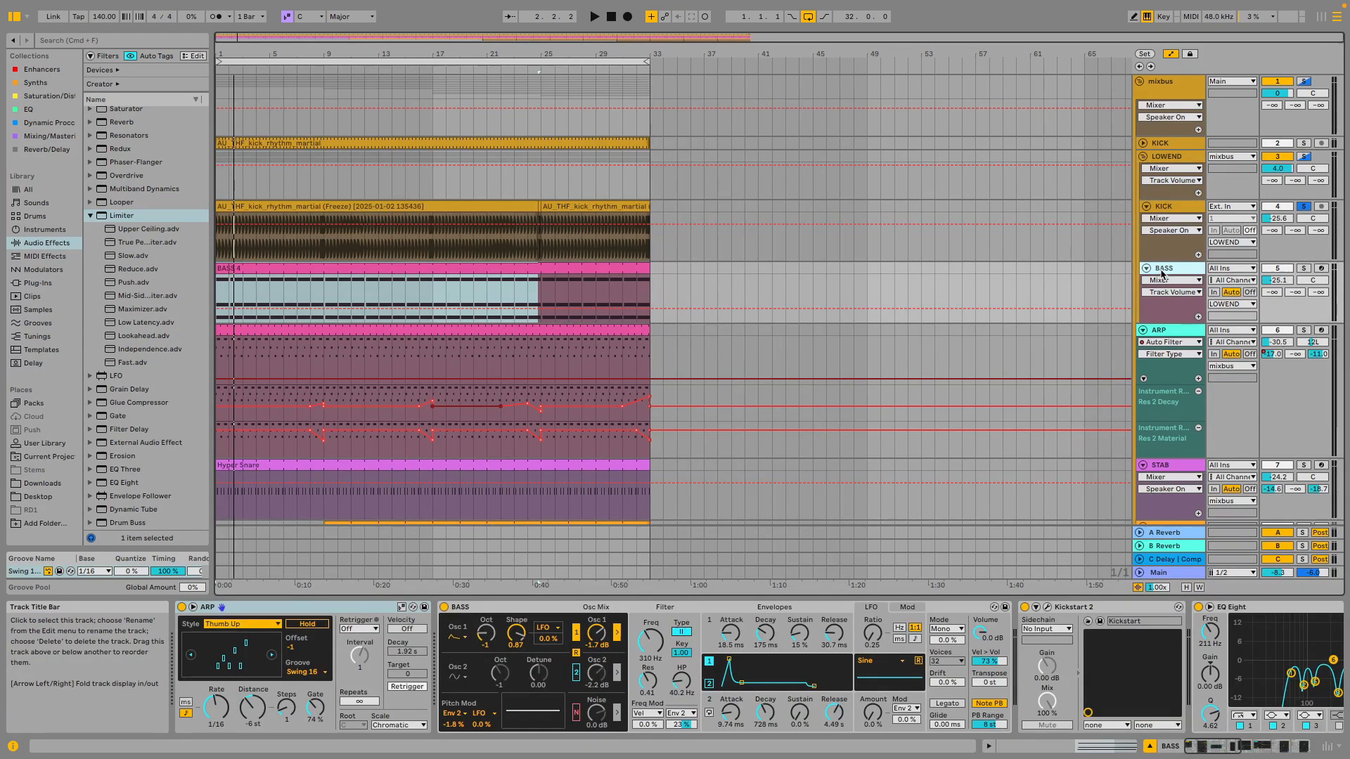
pyautogui.click(1303, 268)
pyautogui.click(300, 285)
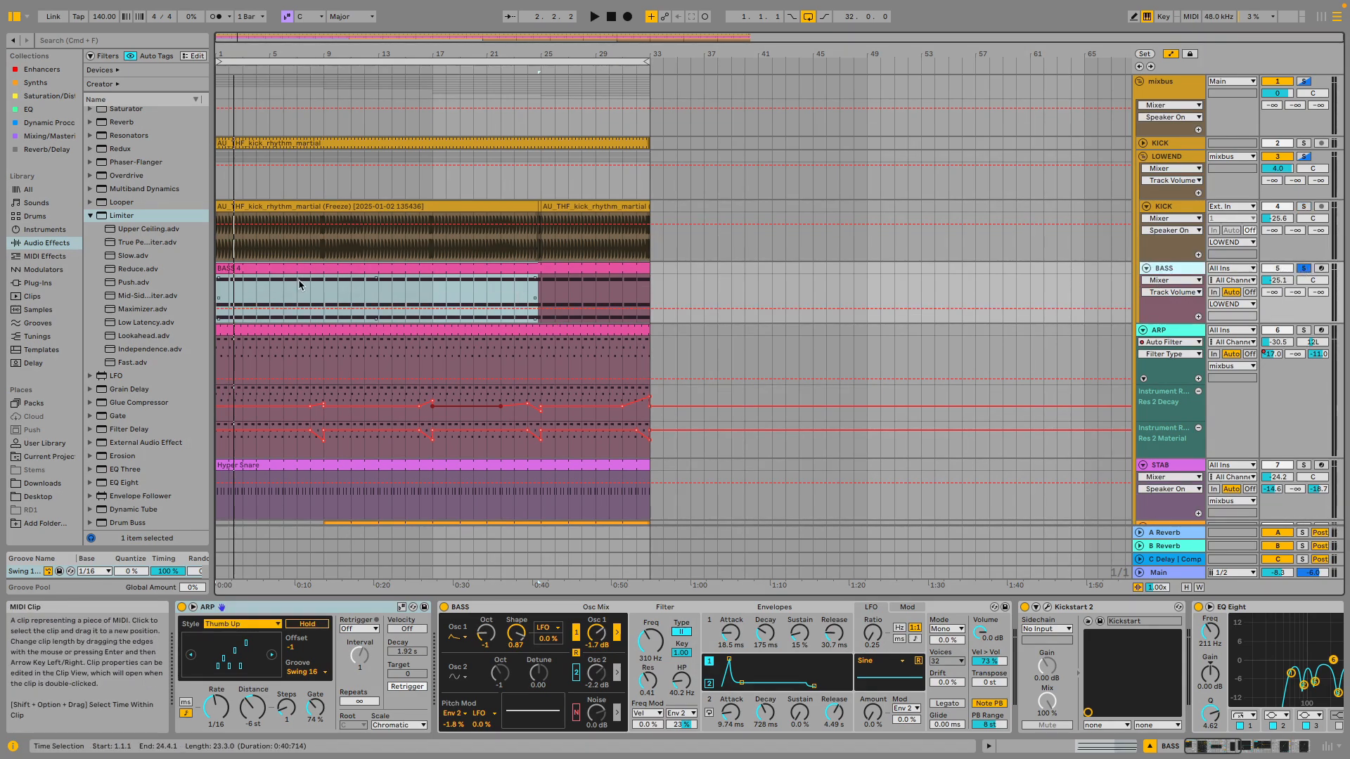
pyautogui.press('space')
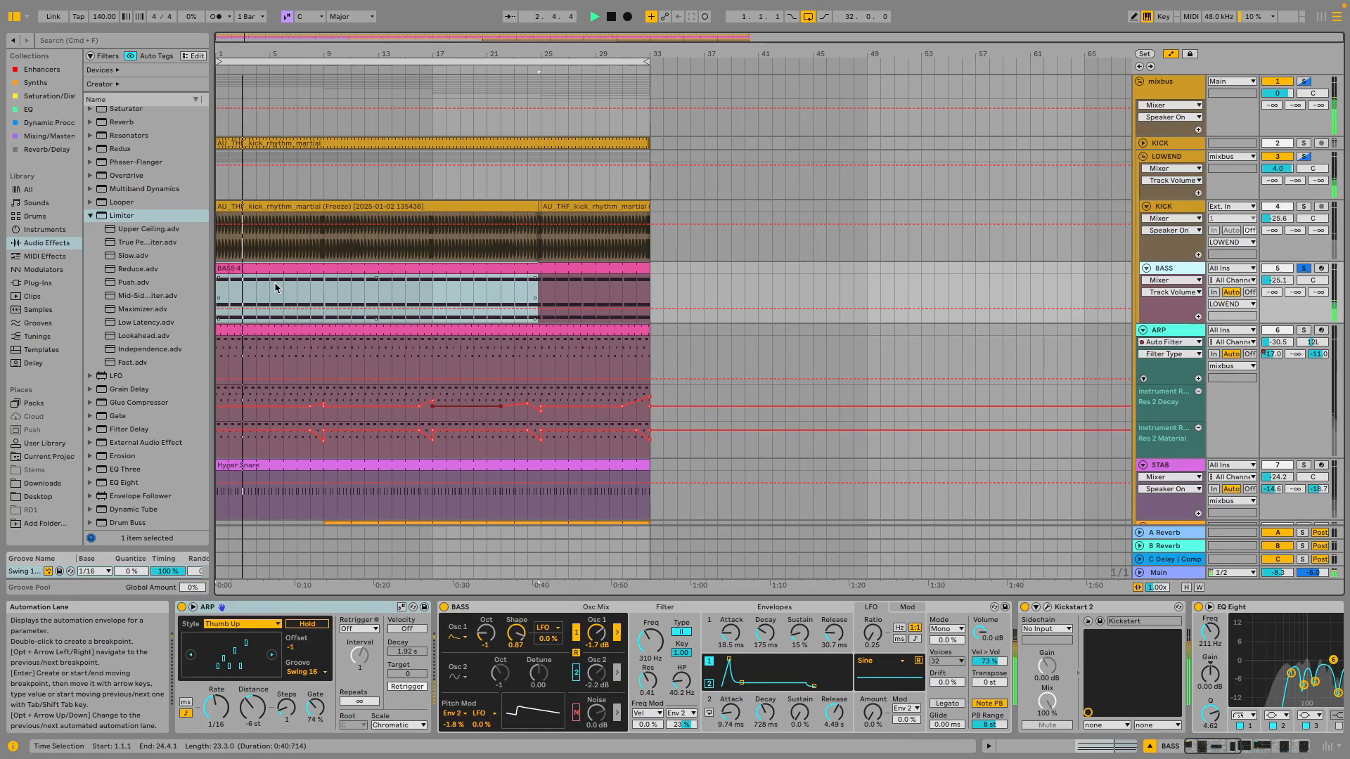
pyautogui.press('space')
# Open the BASS 4 clip's notes and audition each of its three chord pitches, from B2 down to D2.
pyautogui.click(289, 268)
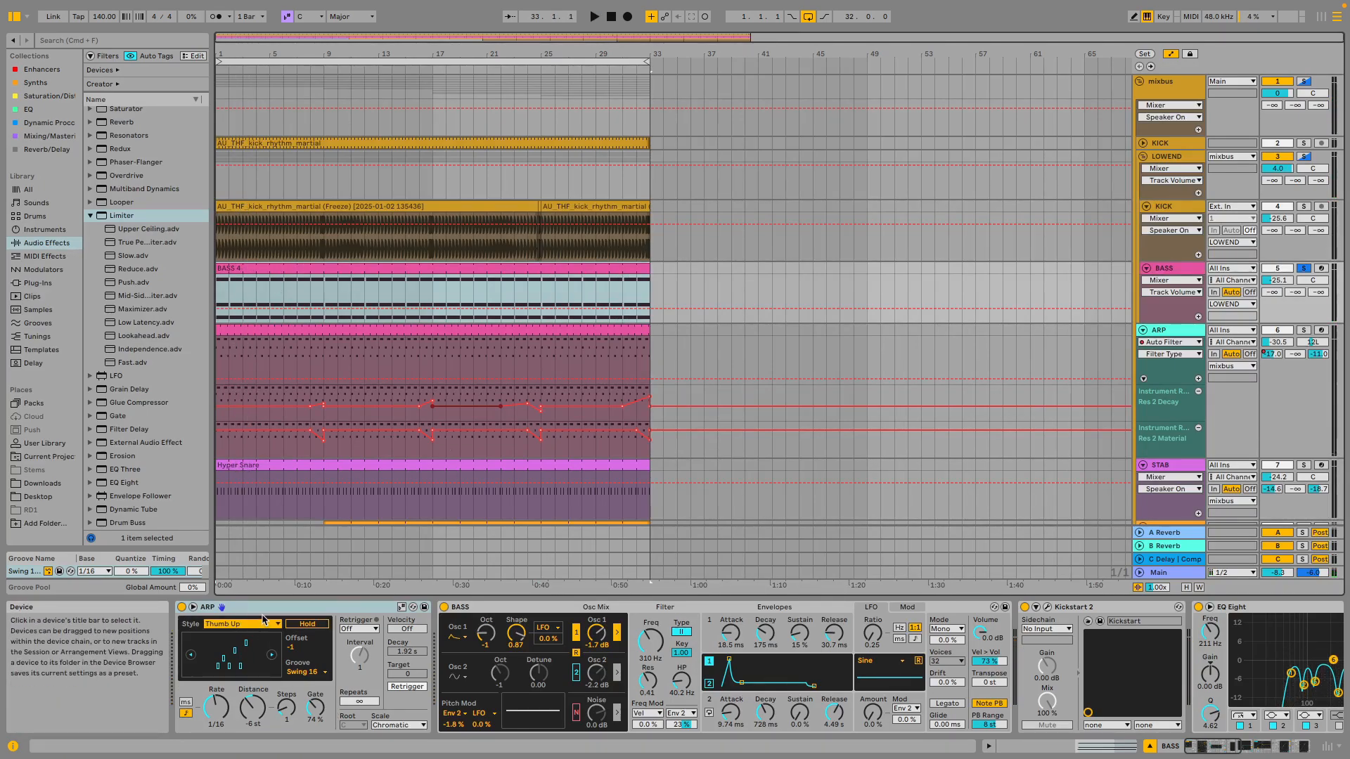
pyautogui.click(517, 622)
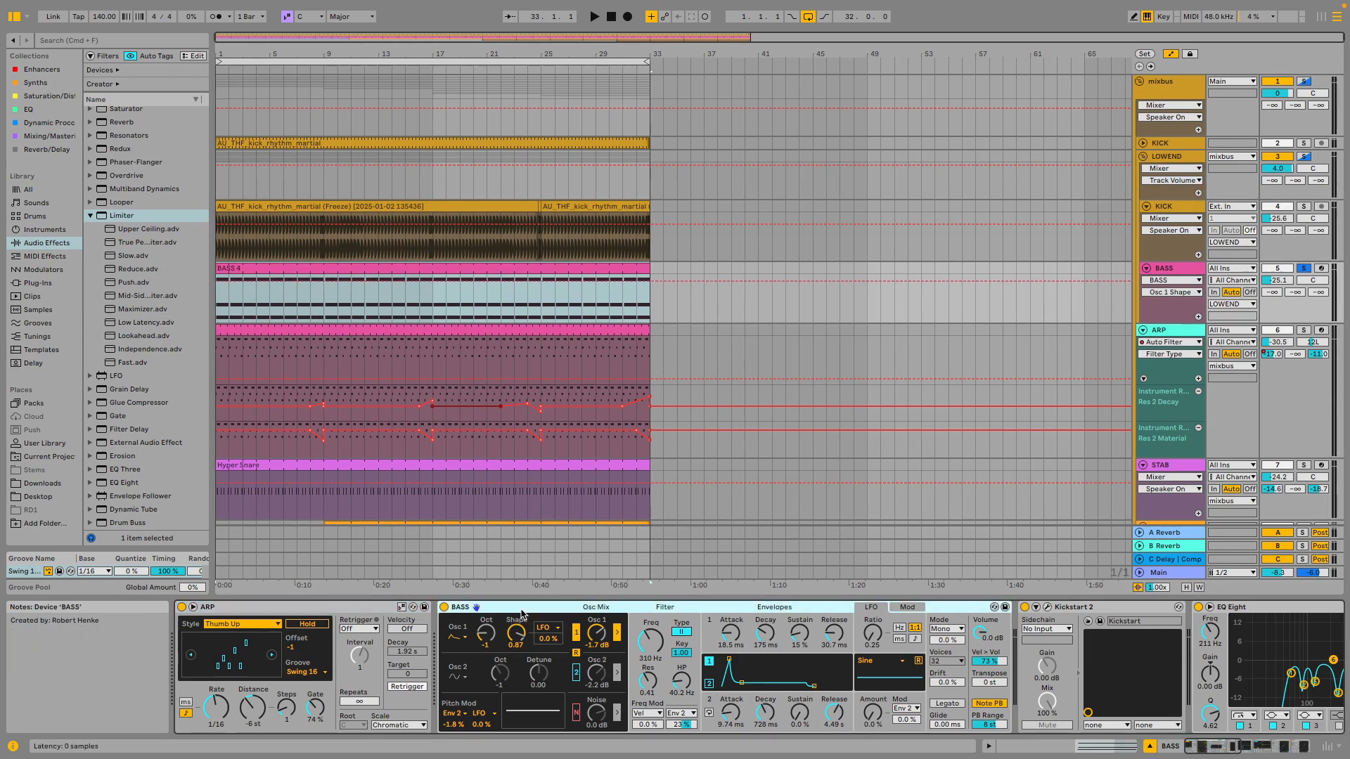
pyautogui.doubleClick(337, 270)
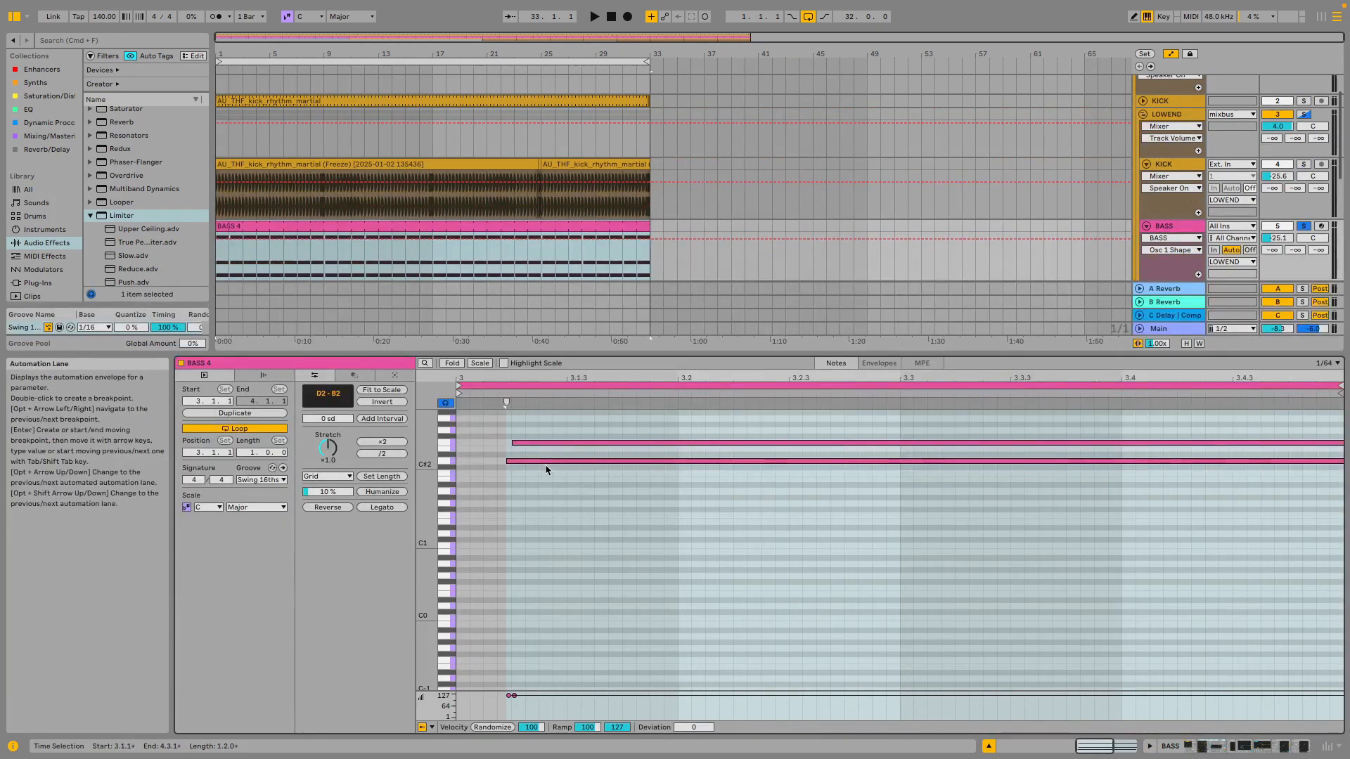
pyautogui.scroll(5, 606, 571)
pyautogui.moveTo(561, 502); pyautogui.dragTo(596, 636)
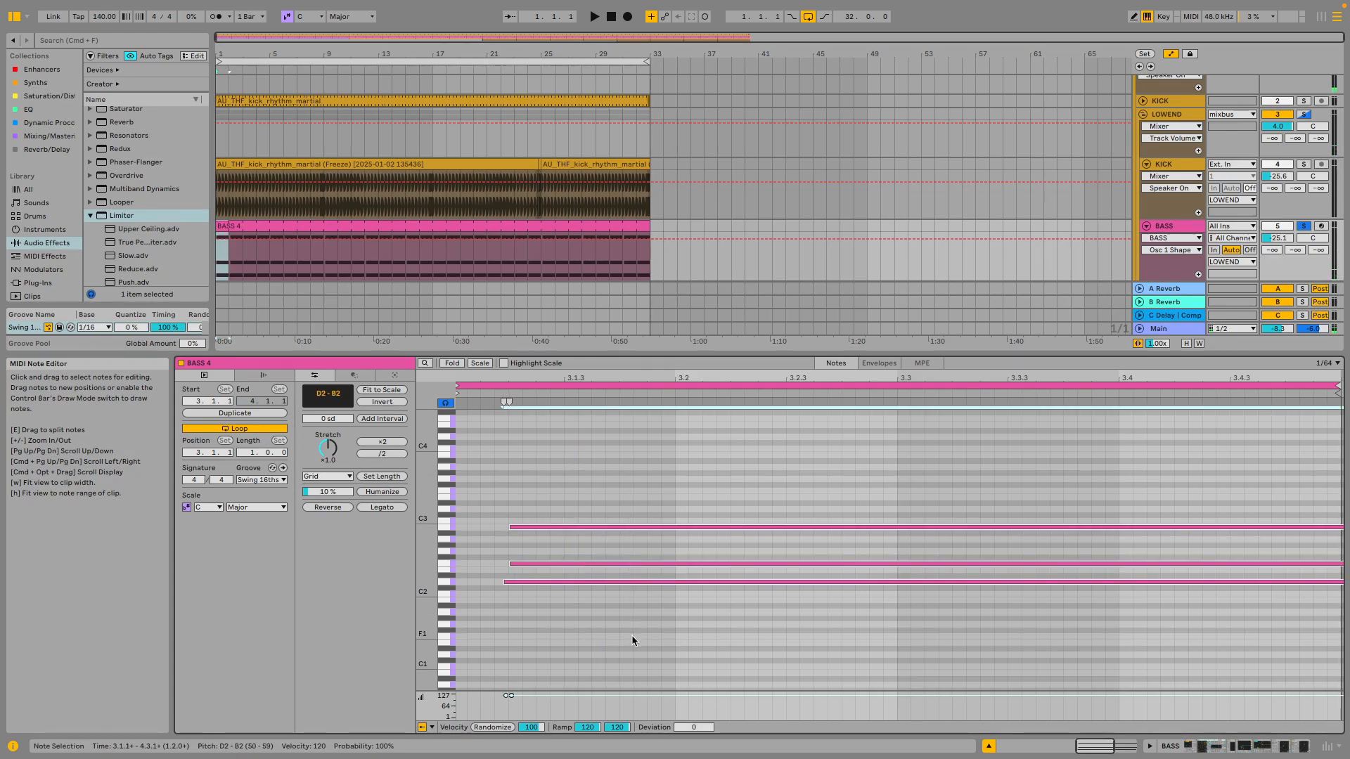
pyautogui.click(445, 528)
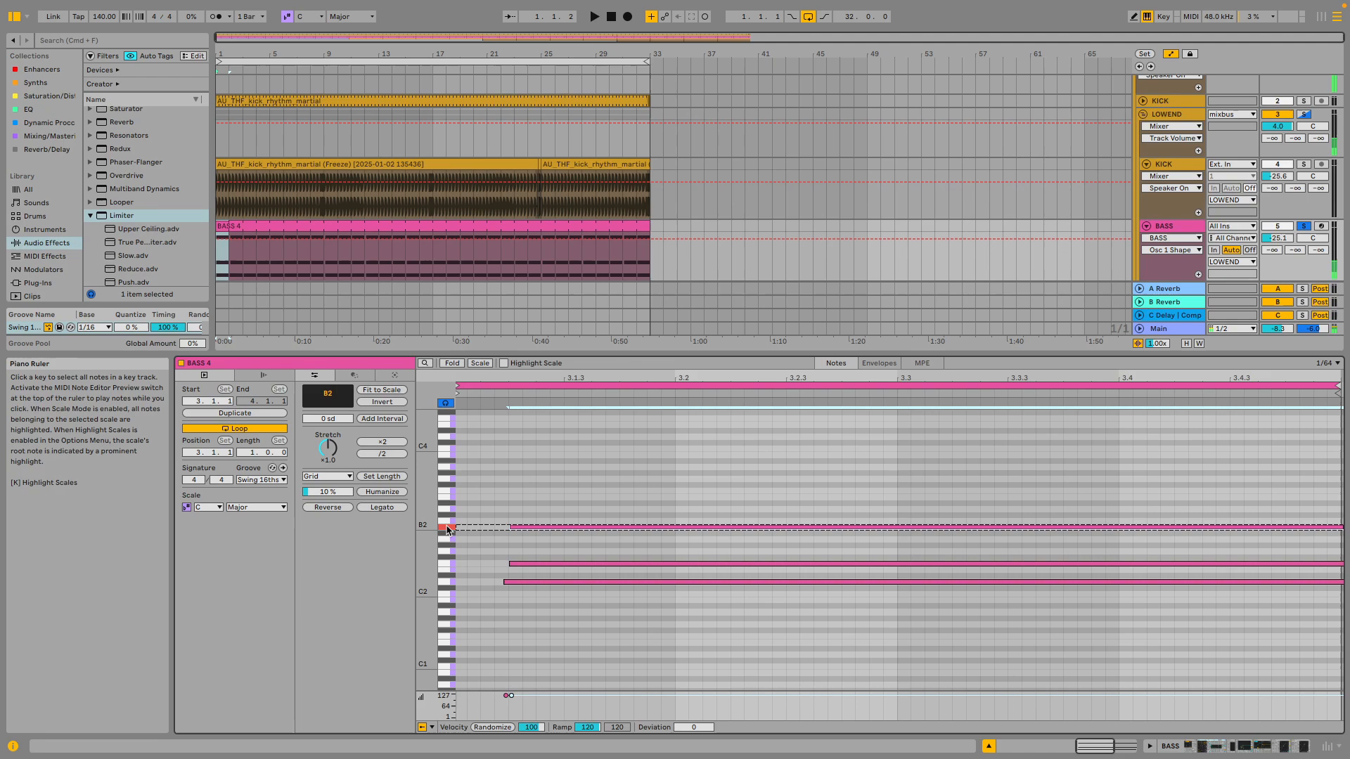
pyautogui.click(447, 564)
pyautogui.click(447, 584)
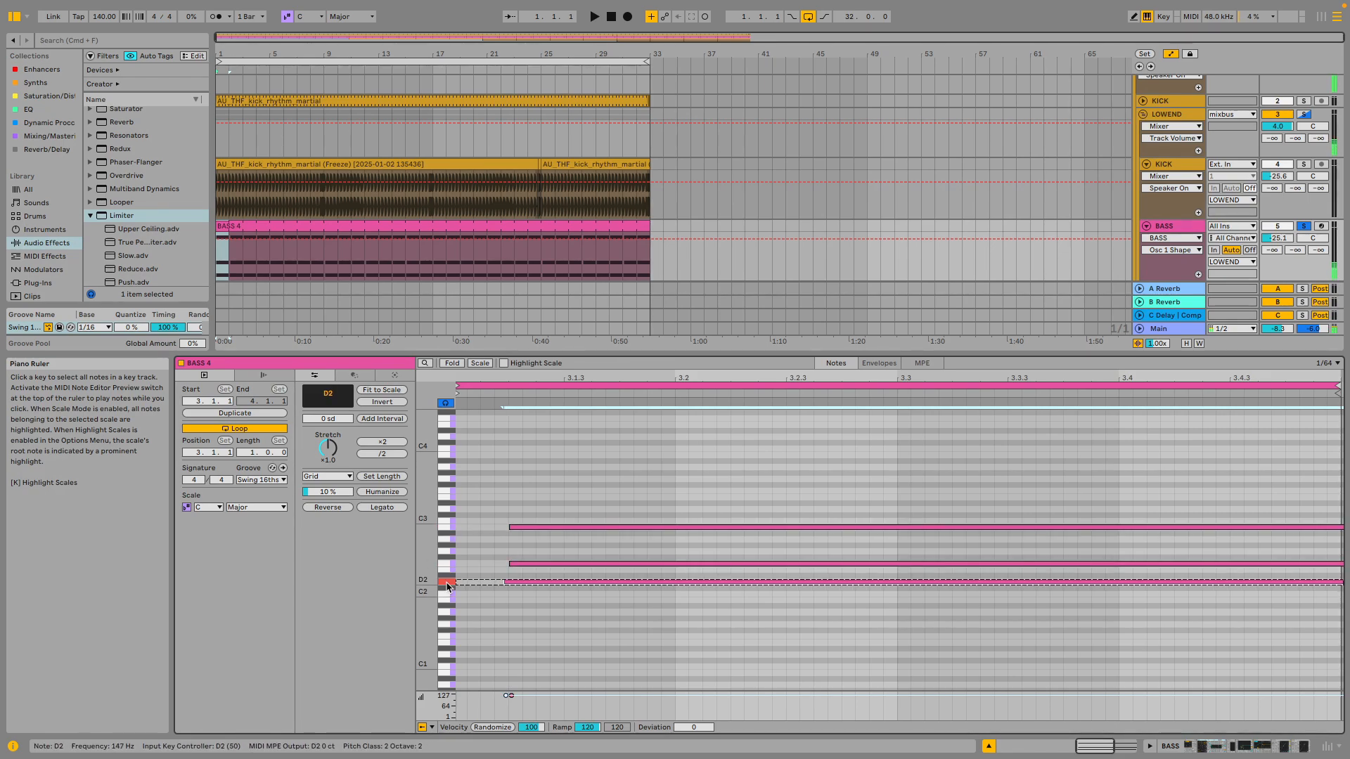
# Return to the BASS track's device chain and examine the ARP arpeggiator and the BASS synth.
pyautogui.click(1163, 228)
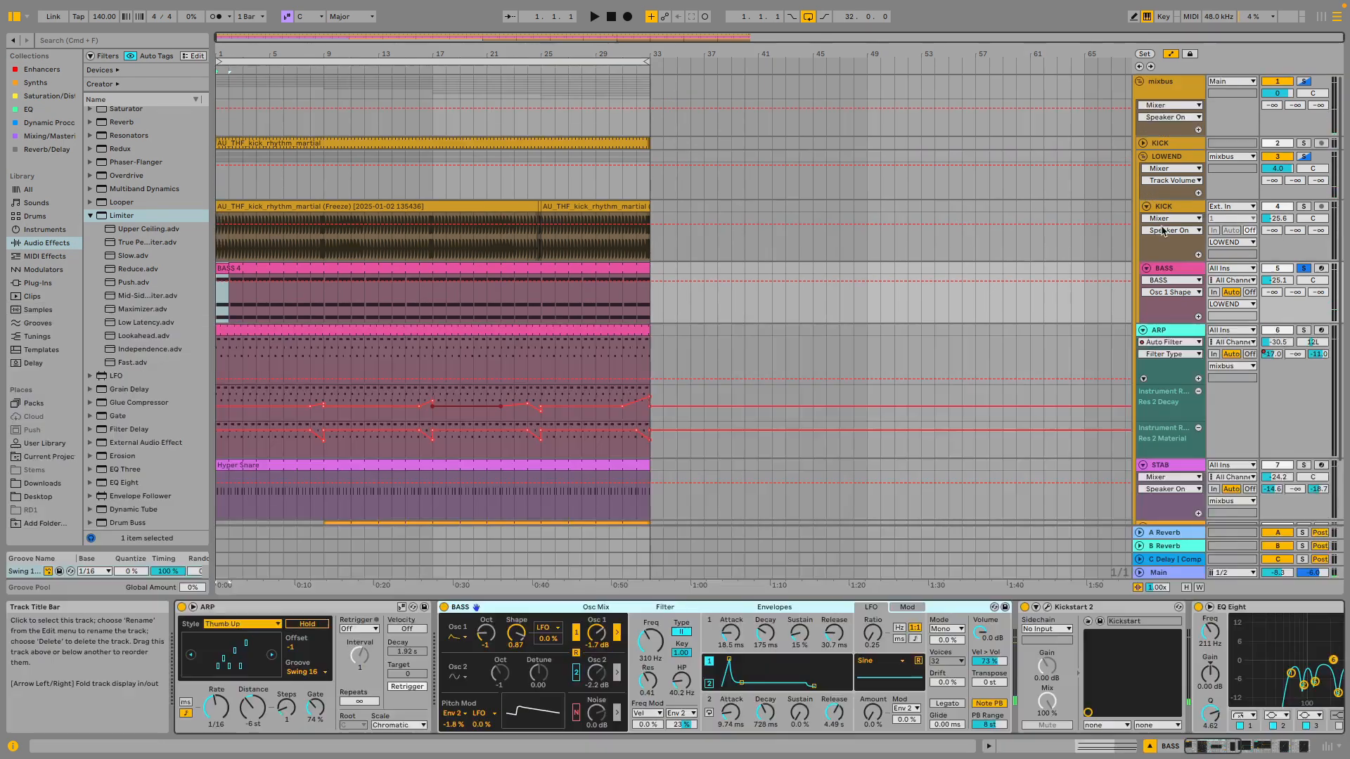
pyautogui.click(325, 595)
pyautogui.click(328, 605)
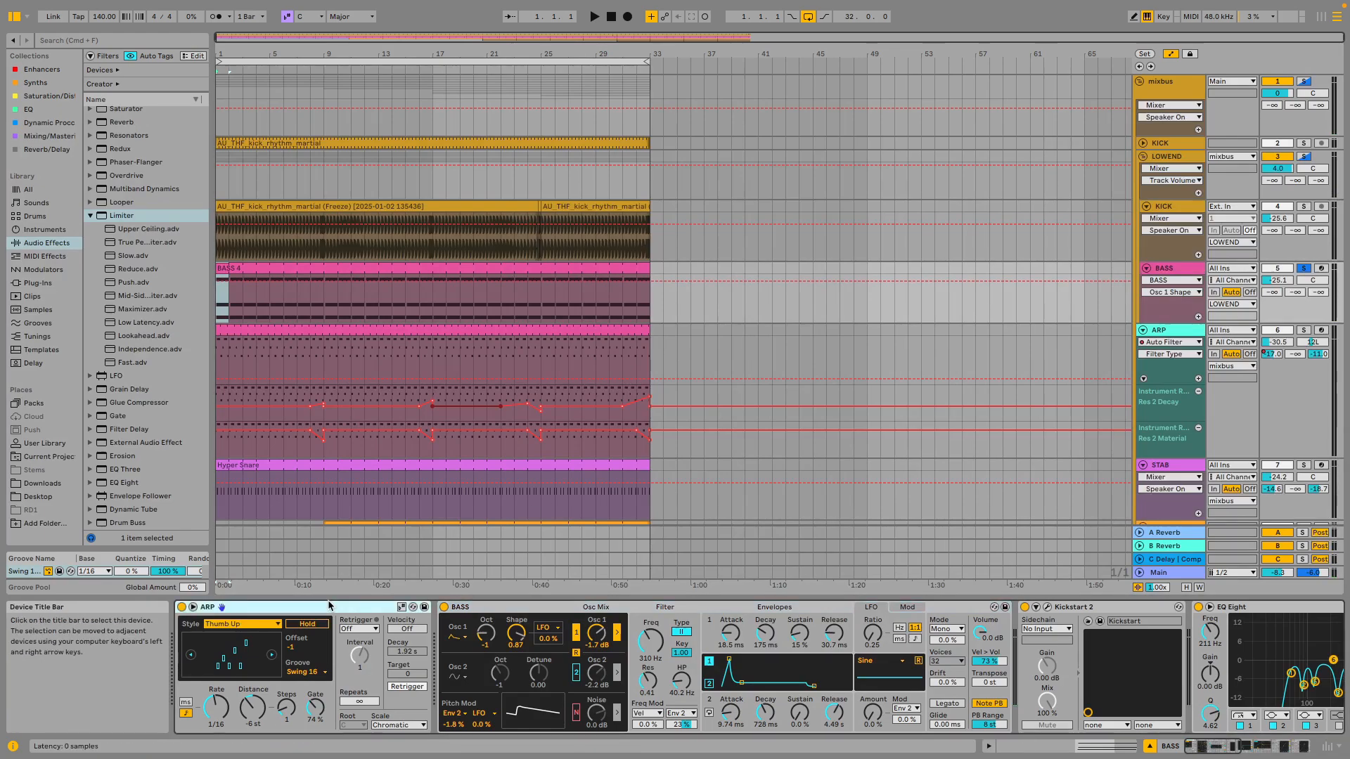
pyautogui.click(482, 617)
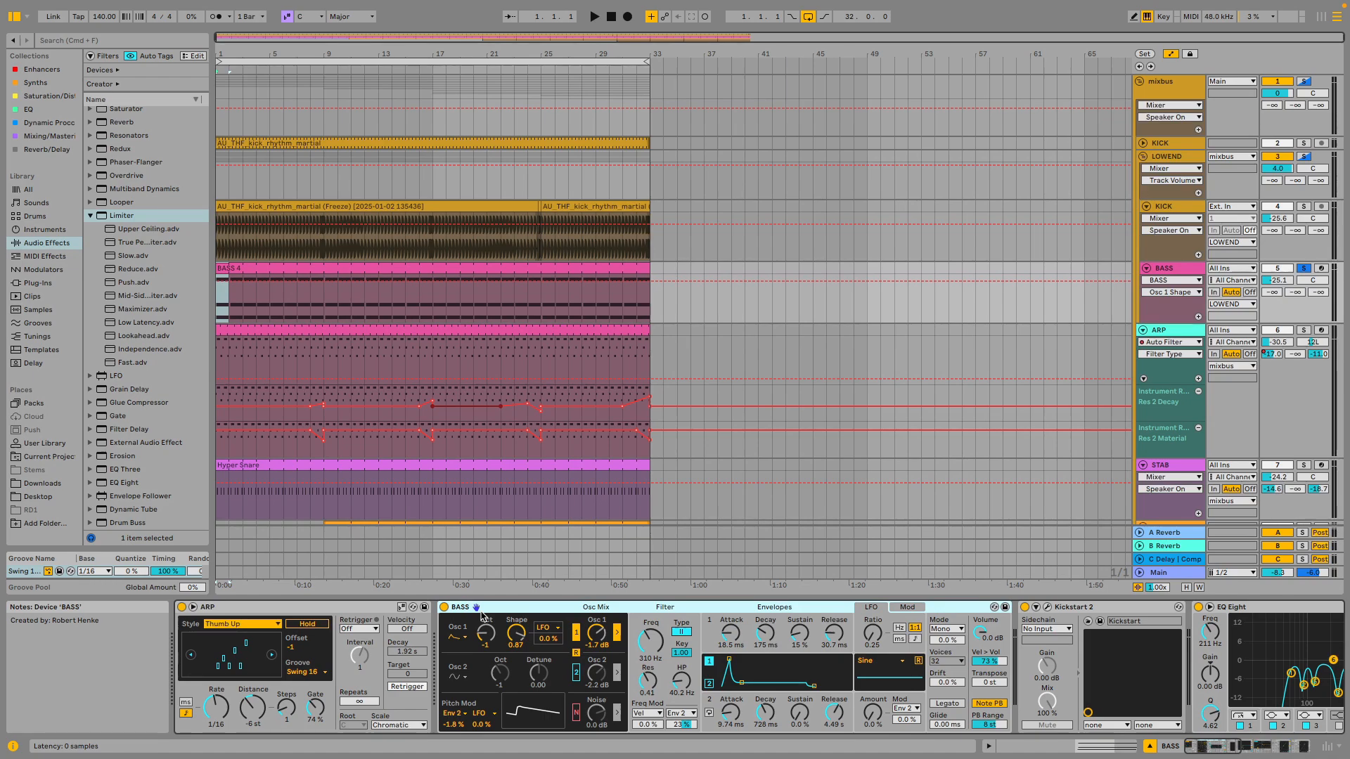
pyautogui.click(313, 612)
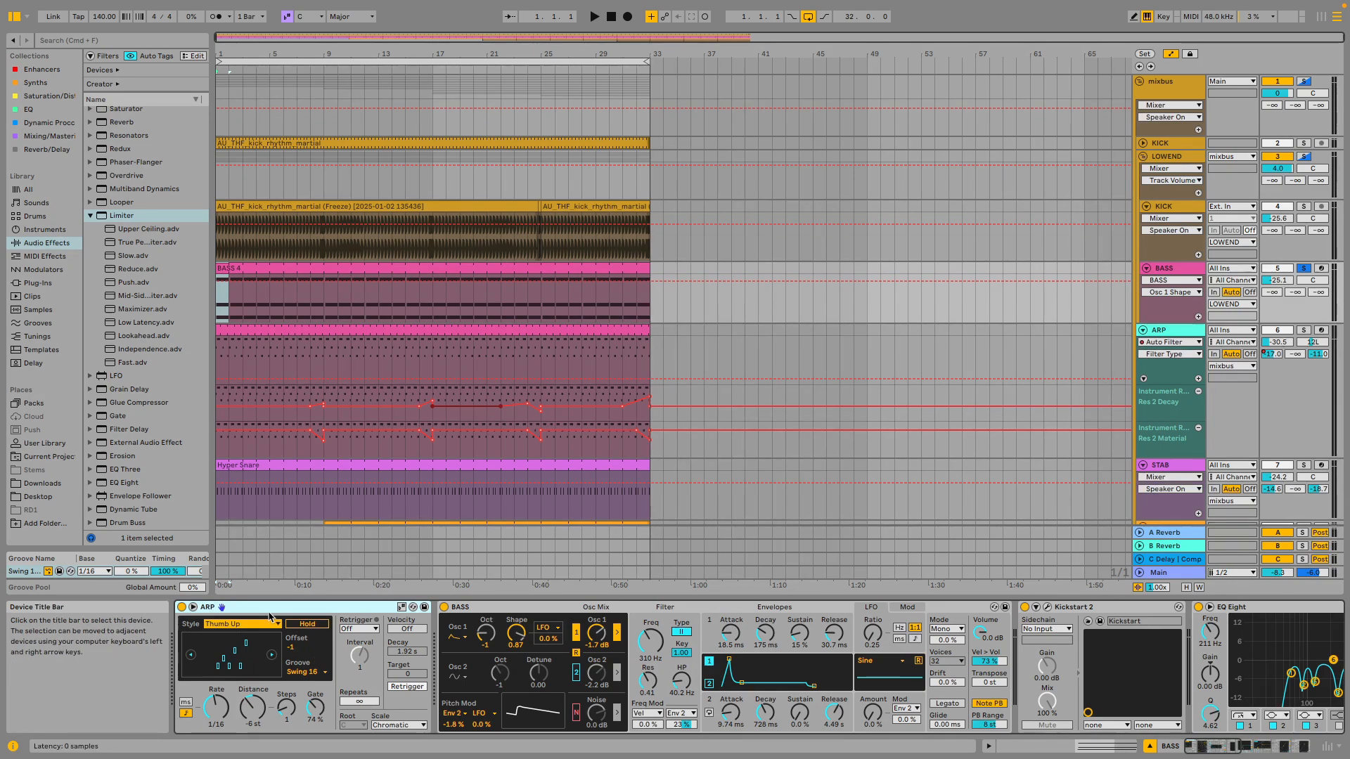
# Inspect the ARP device's Style, Steps, Gate and Distance settings.
pyautogui.click(234, 626)
pyautogui.click(233, 627)
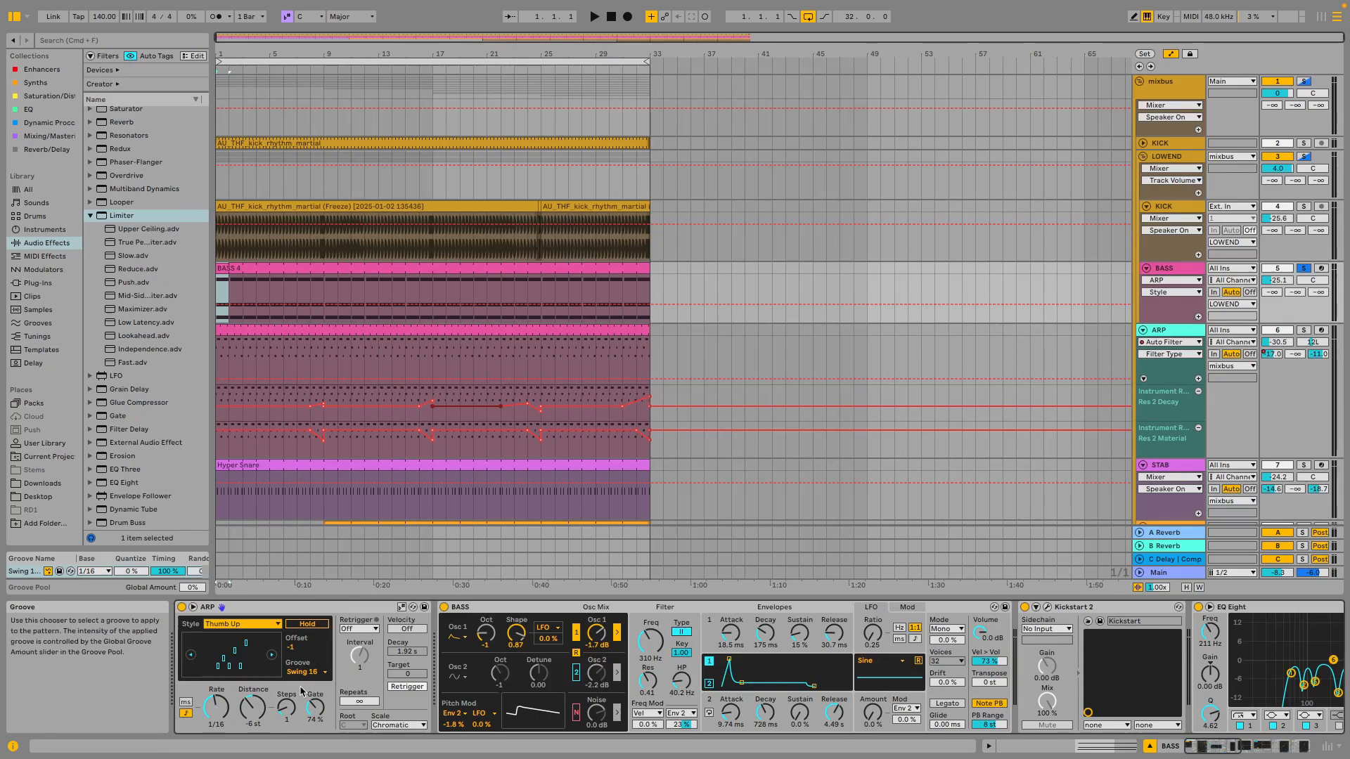
pyautogui.click(286, 707)
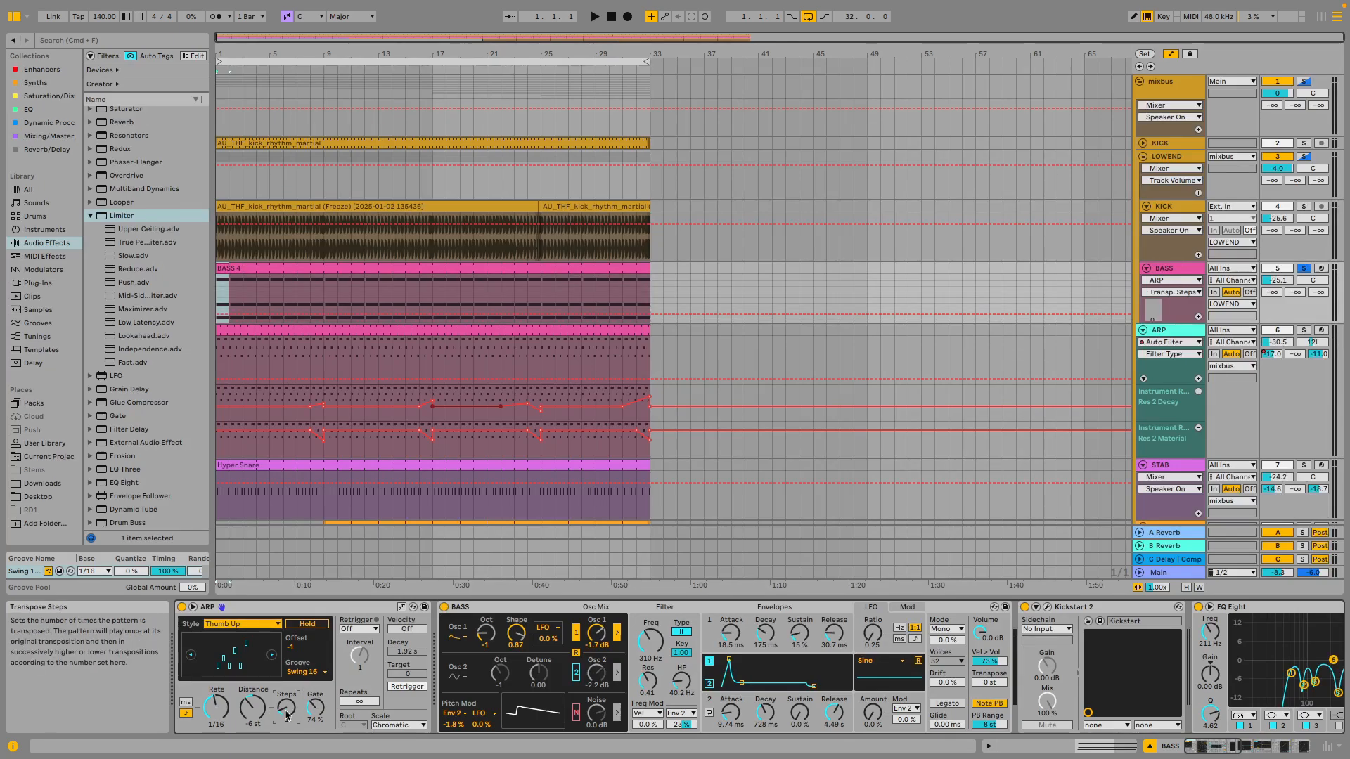
pyautogui.click(318, 711)
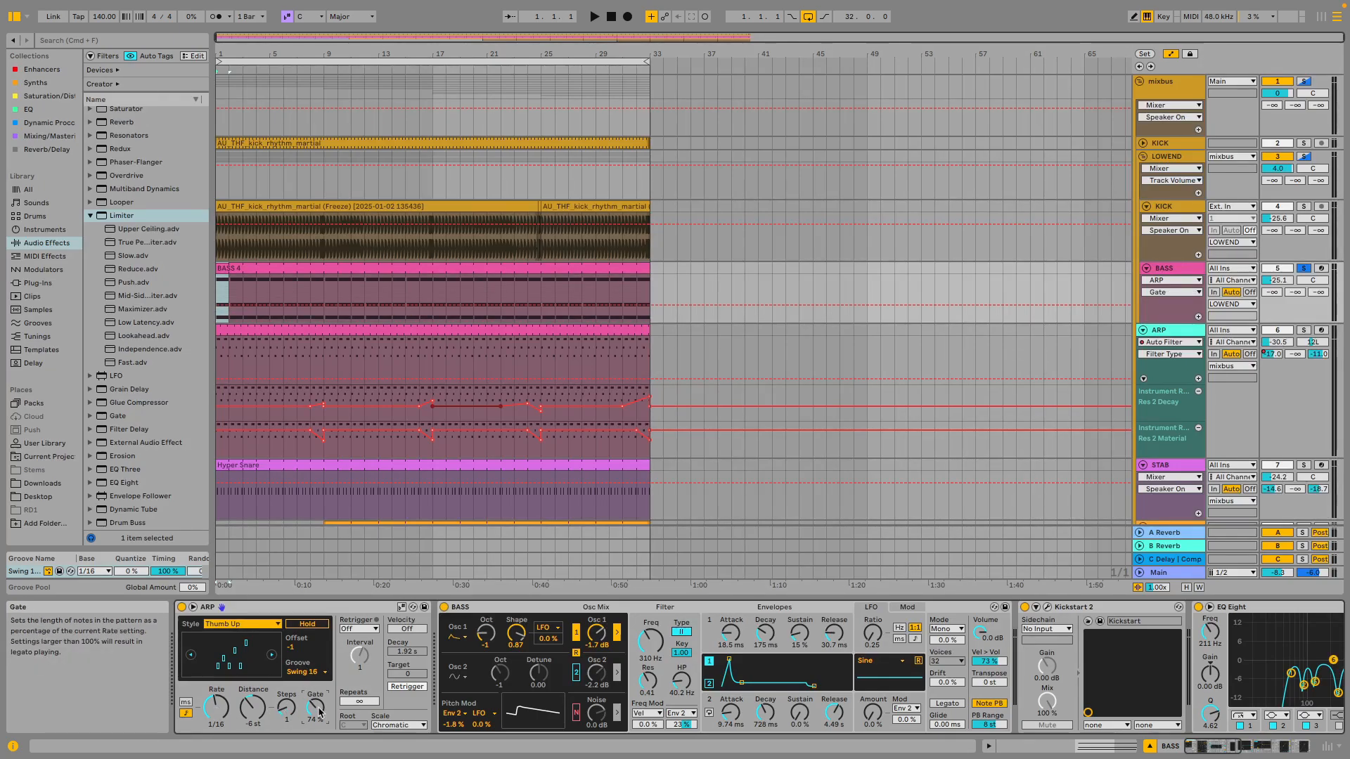
pyautogui.click(252, 707)
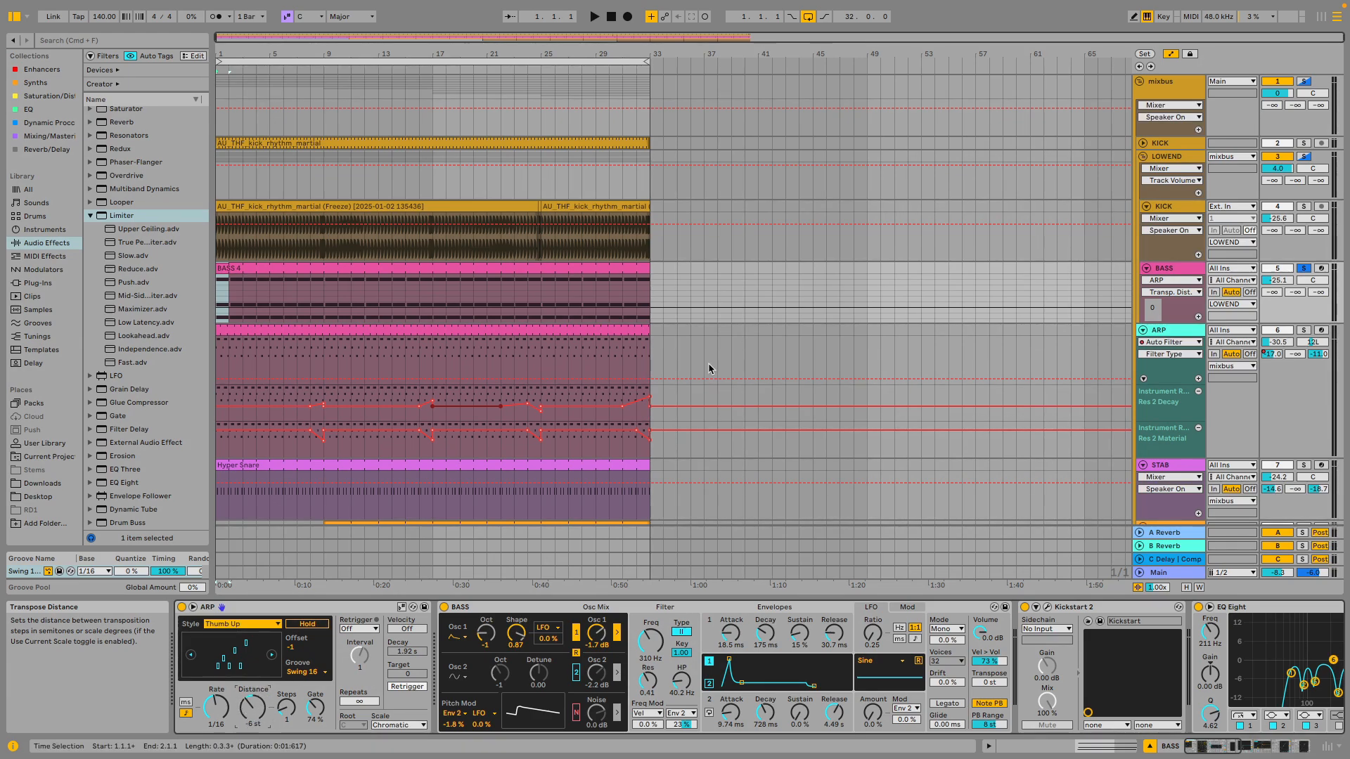
# Arm the BASS track, lower the computer keyboard octave to C2–D3, and bypass the ARP device.
pyautogui.click(1321, 269)
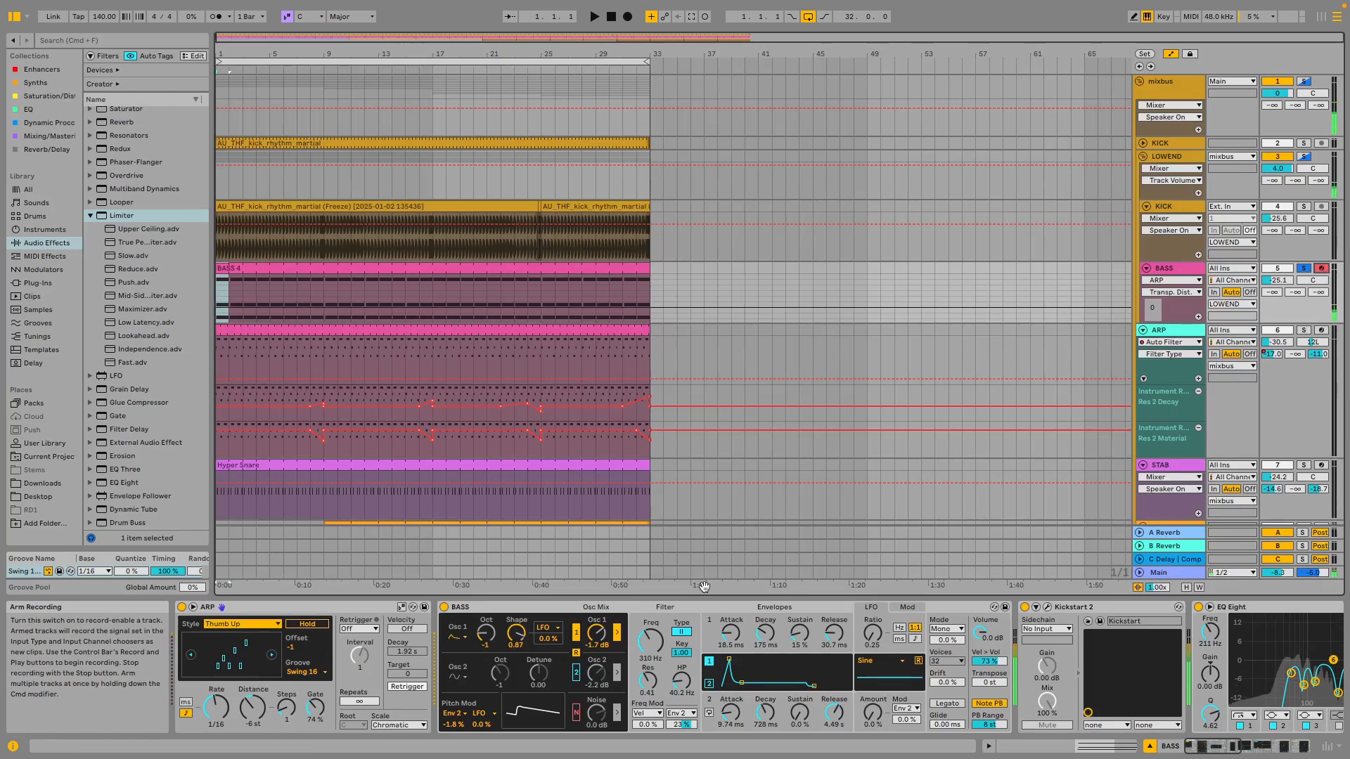
pyautogui.press('z')
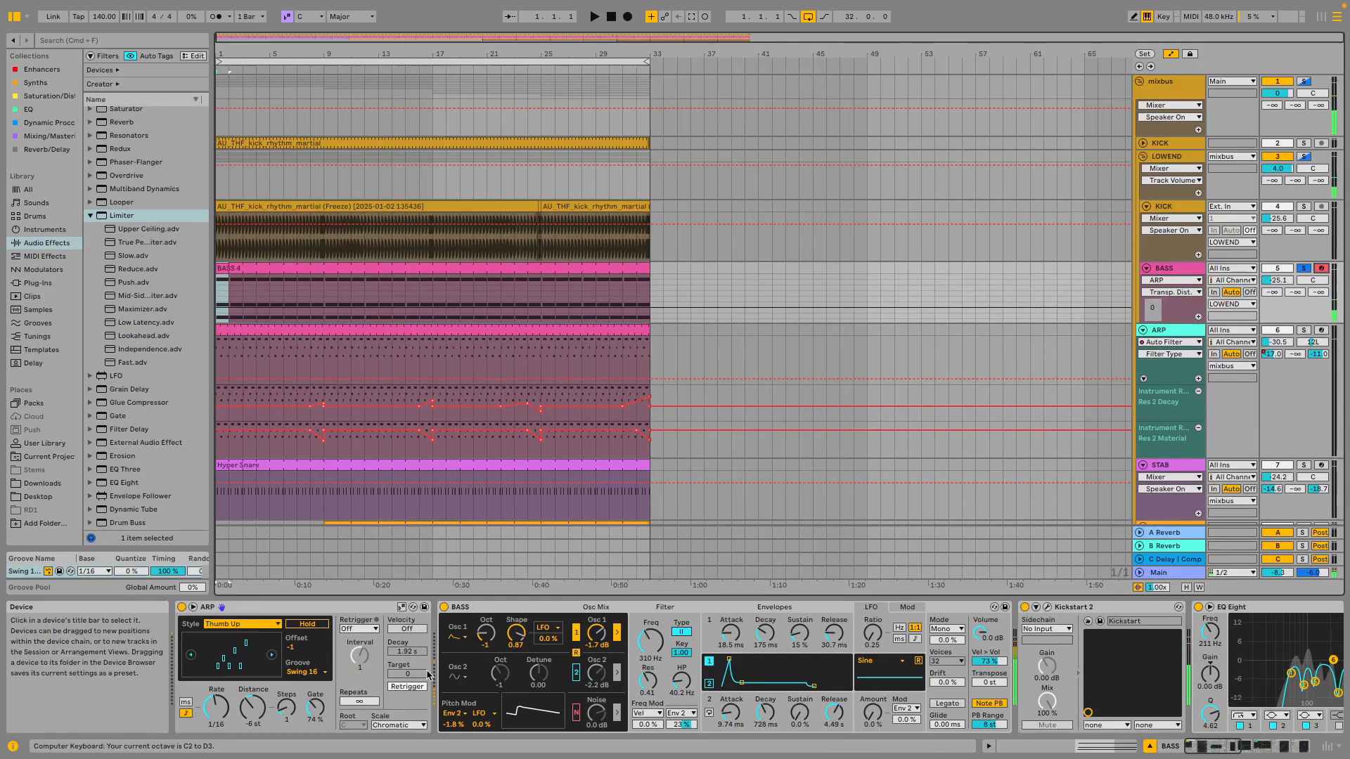
pyautogui.click(182, 607)
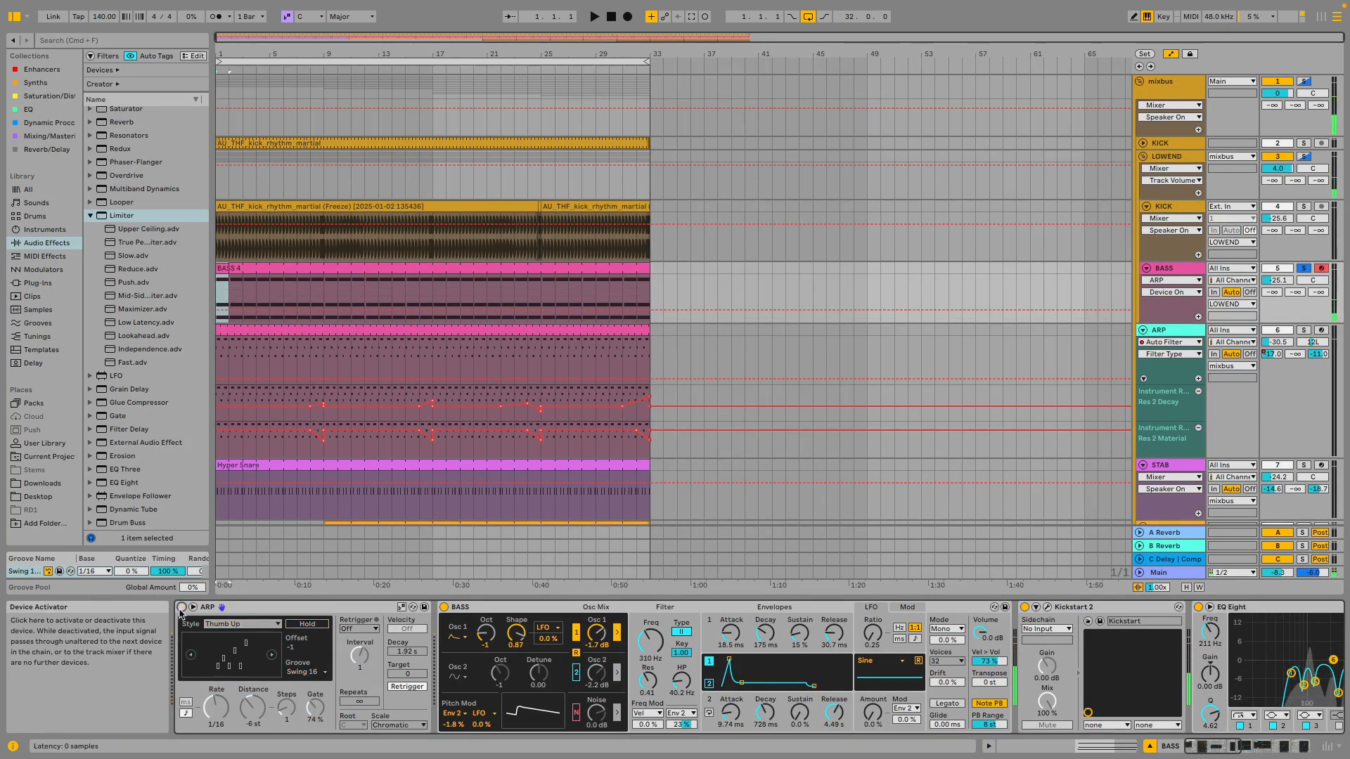
# Turn the ARP device back on and demonstrate its Steps control.
pyautogui.click(182, 607)
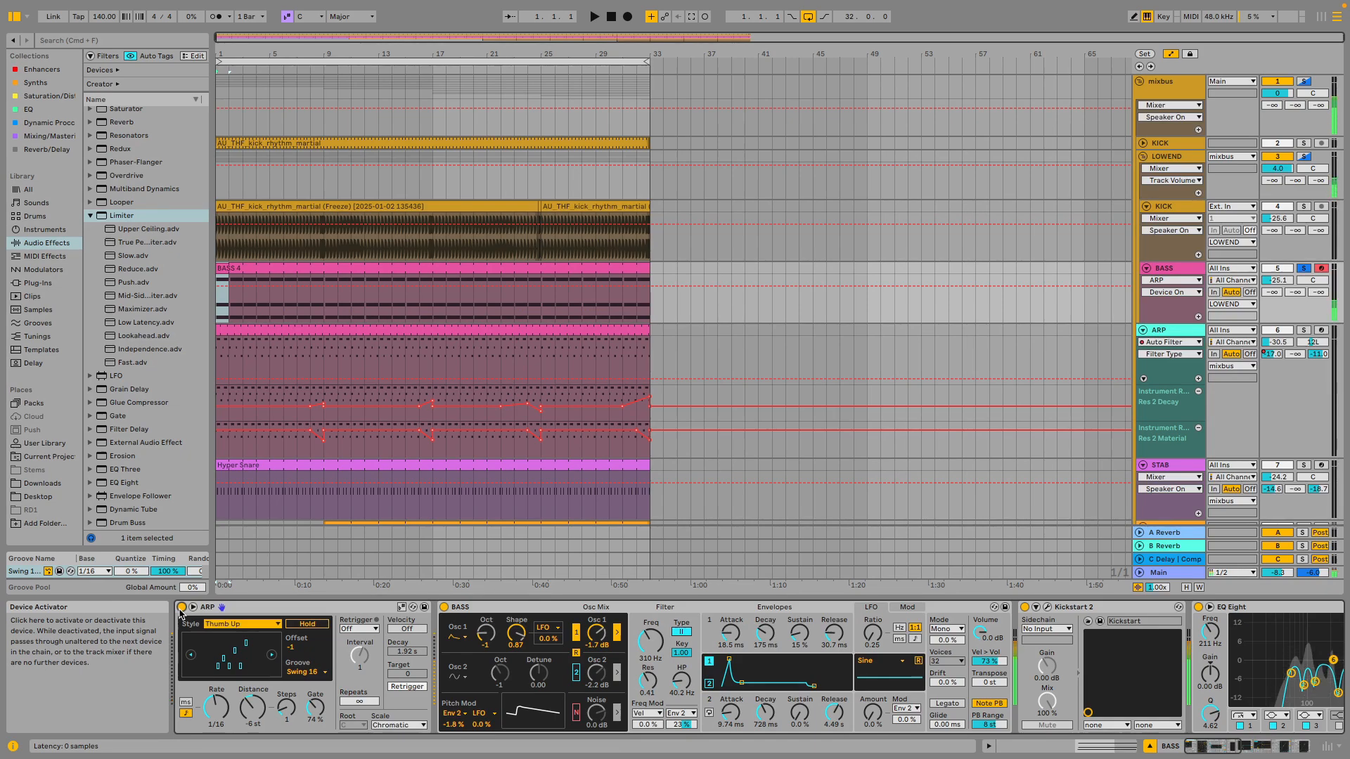
pyautogui.moveTo(294, 716); pyautogui.dragTo(294, 703)
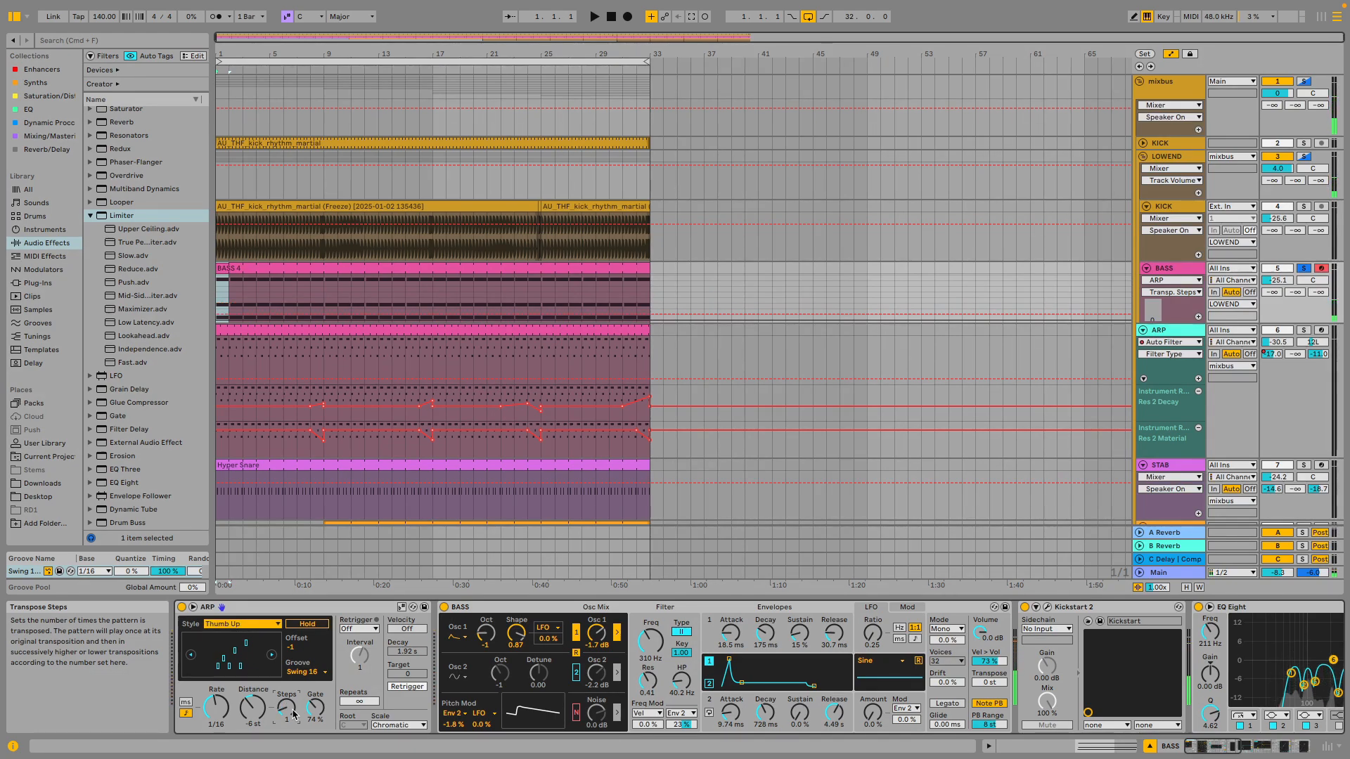
pyautogui.moveTo(294, 713); pyautogui.dragTo(293, 724)
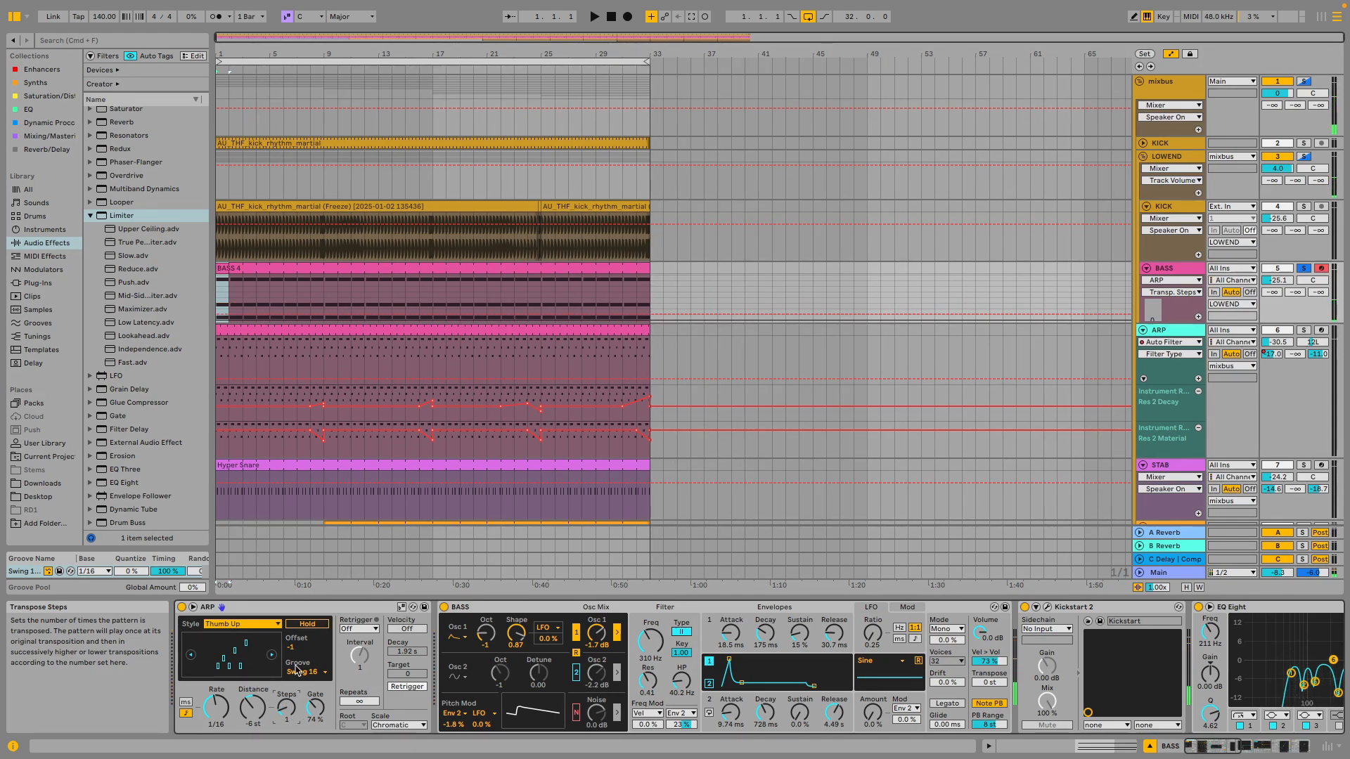
# Examine the BASS synth's Osc 1 waveform choices, try out its Shape control, and inspect the Pitch Mod amount.
pyautogui.click(509, 603)
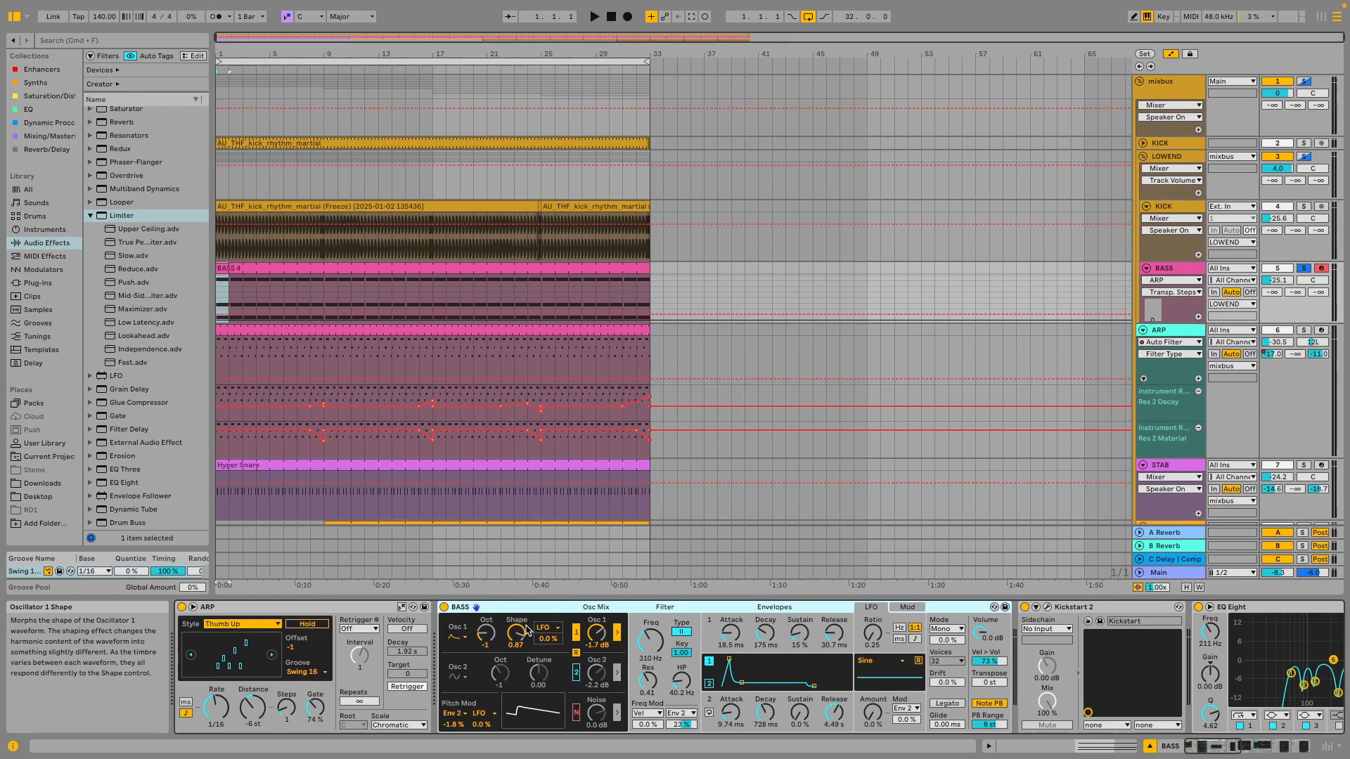
pyautogui.click(456, 636)
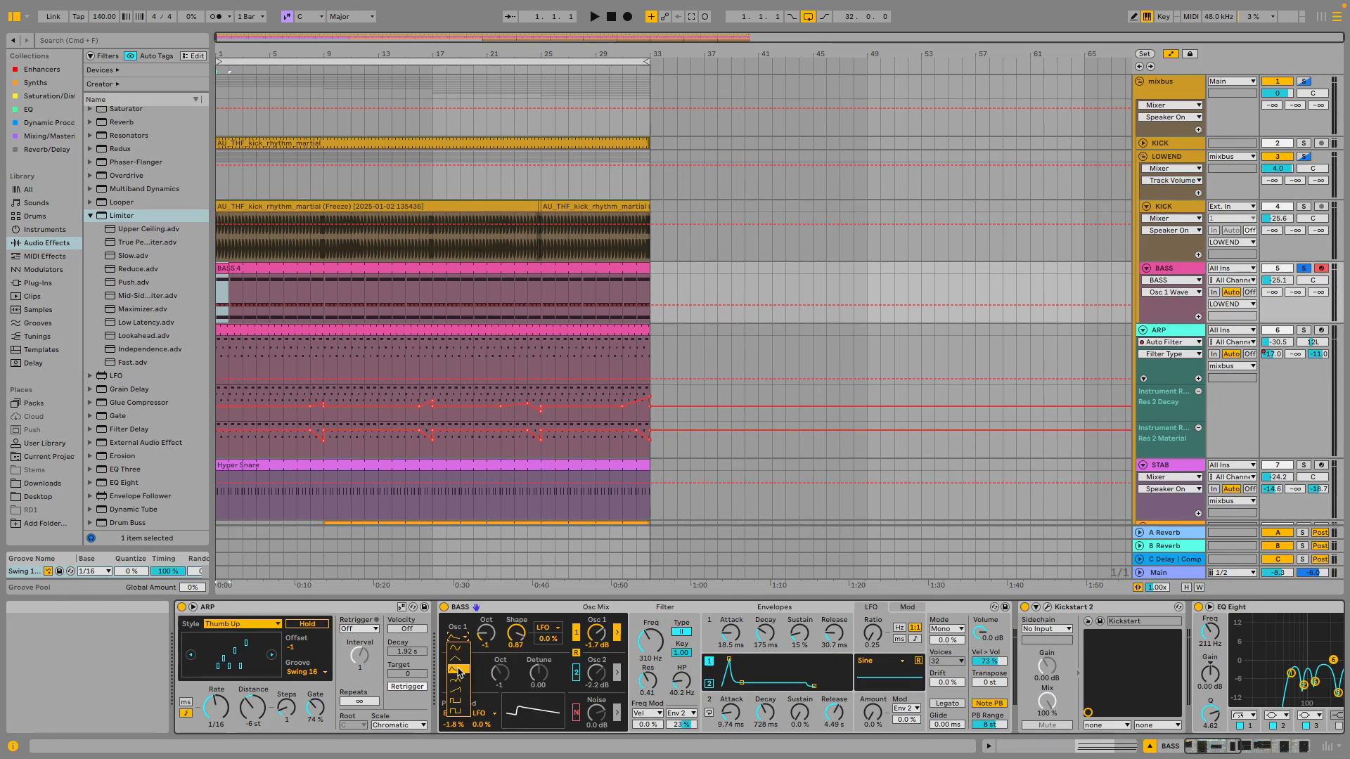
pyautogui.click(459, 672)
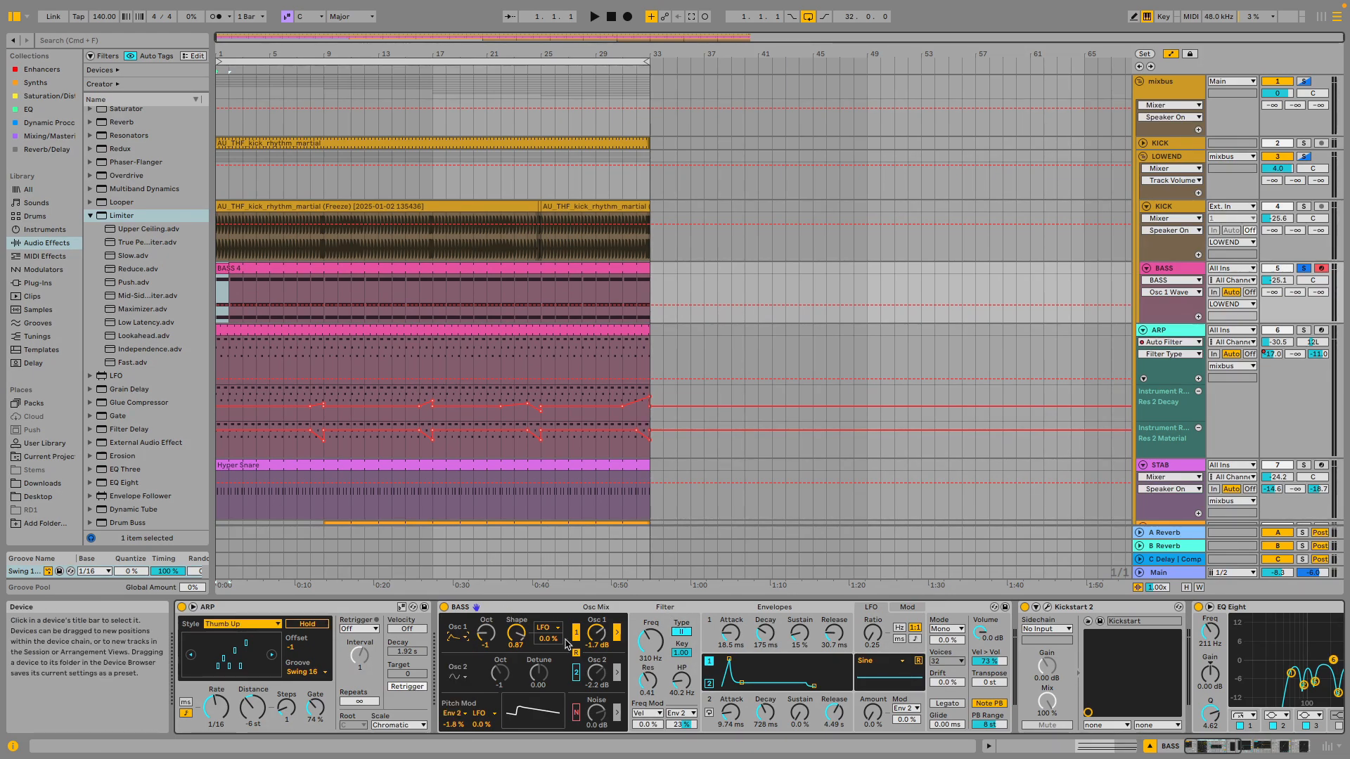
pyautogui.moveTo(511, 638); pyautogui.dragTo(511, 703)
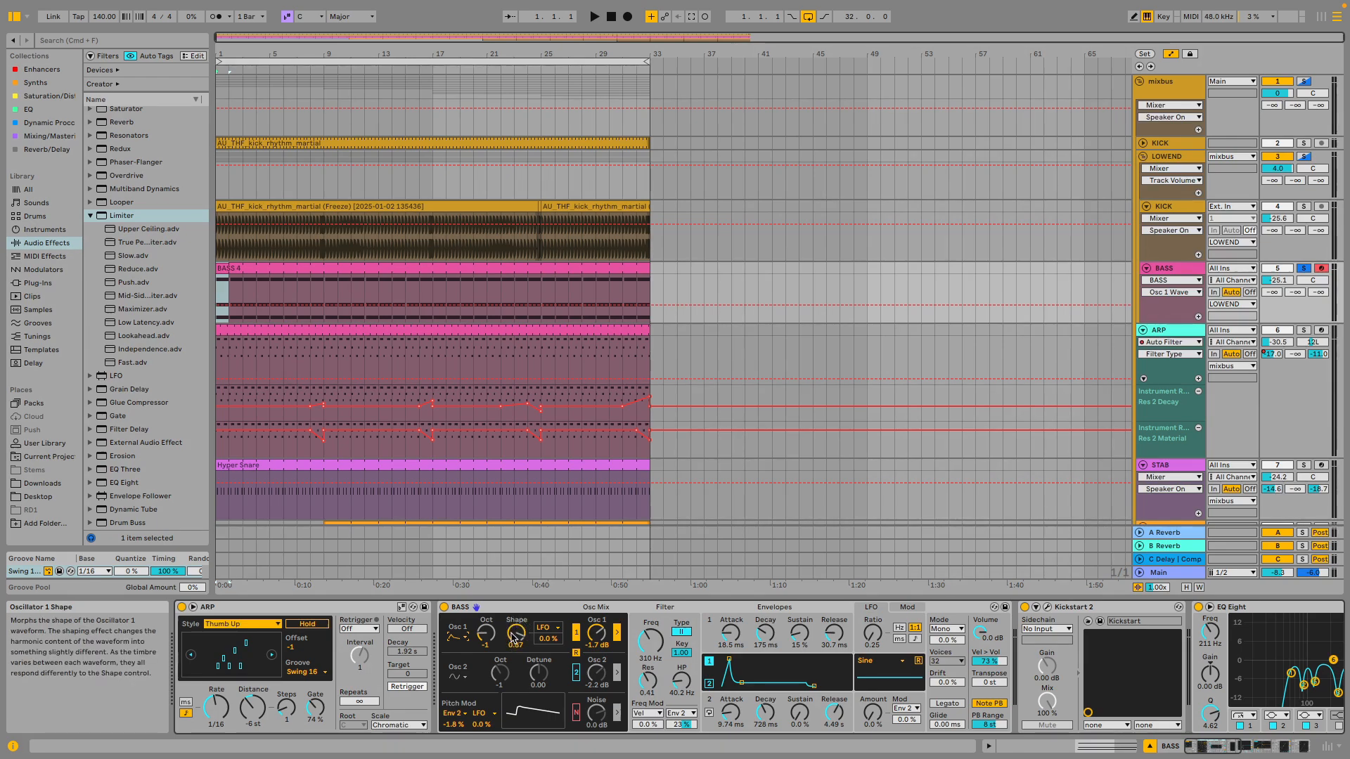
pyautogui.press('super+z')
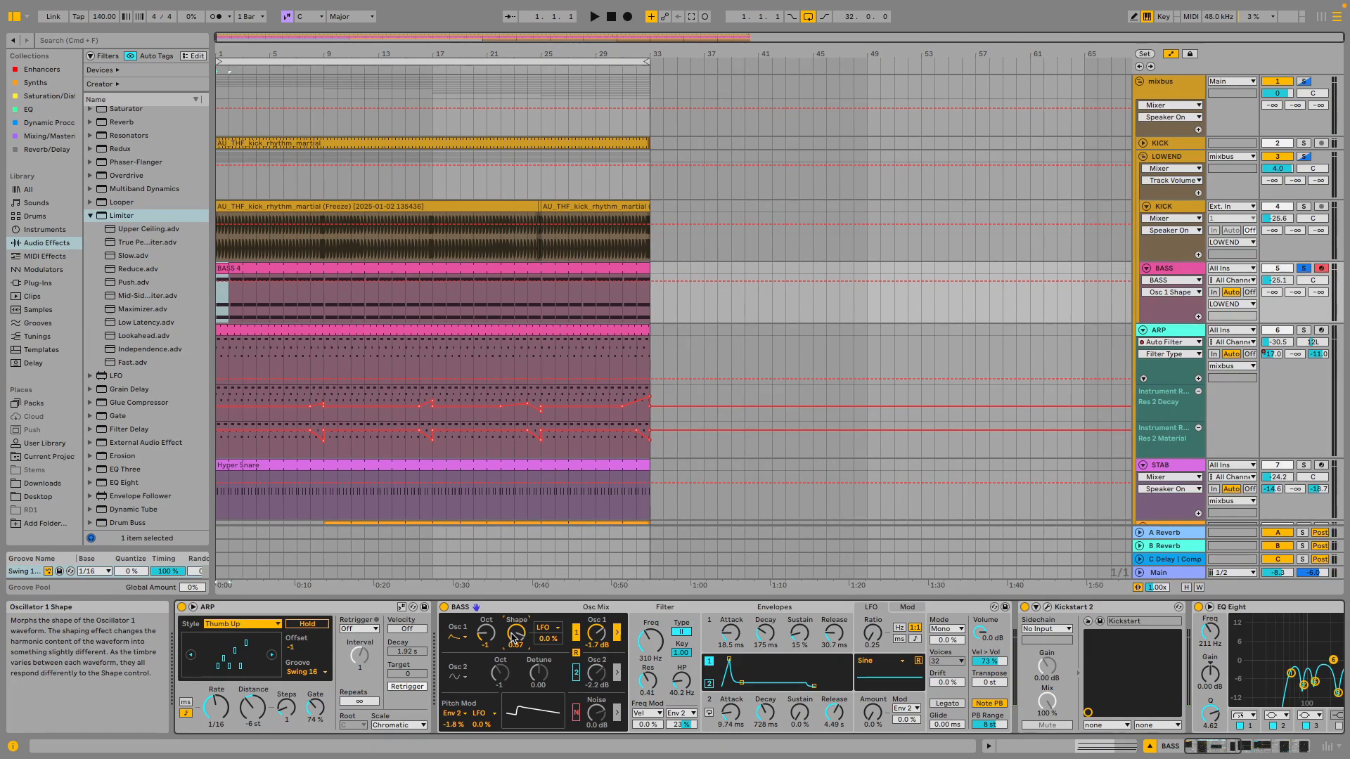
pyautogui.click(456, 637)
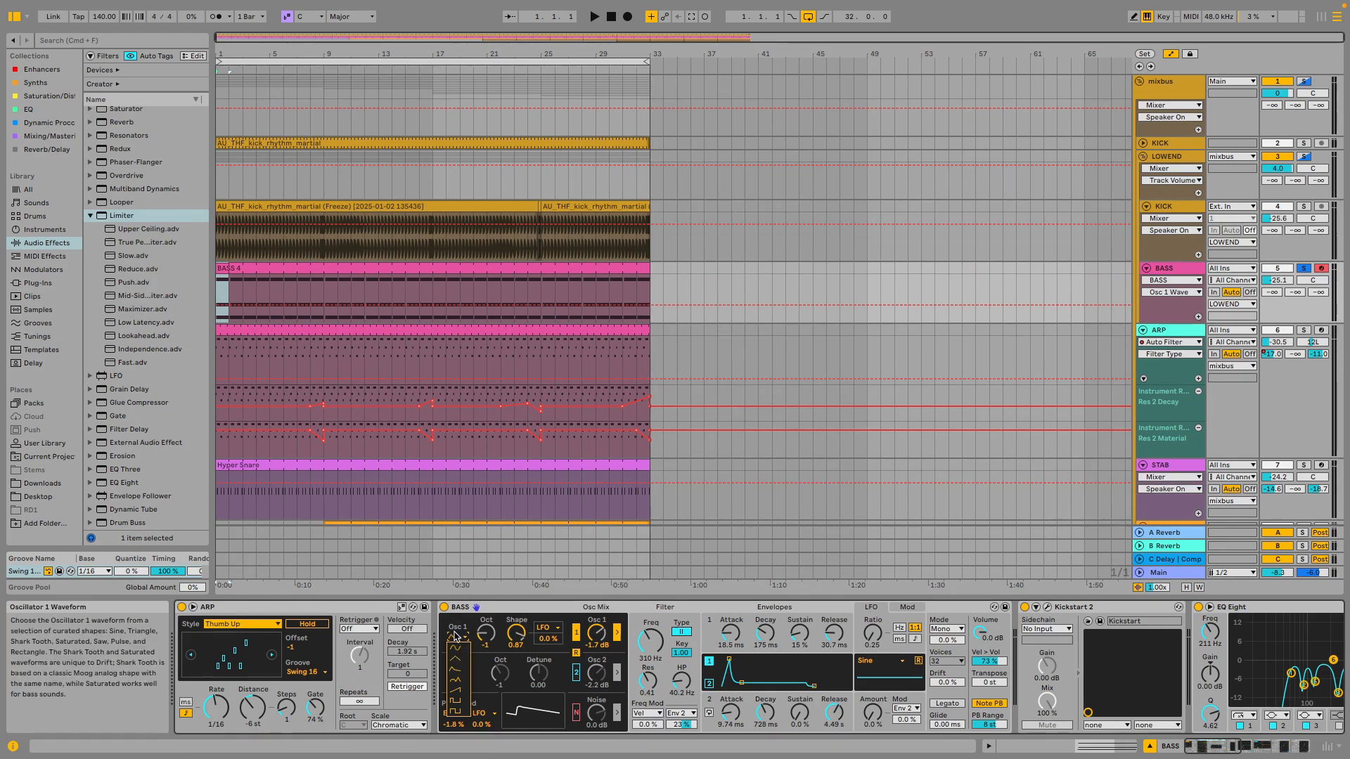
pyautogui.click(456, 637)
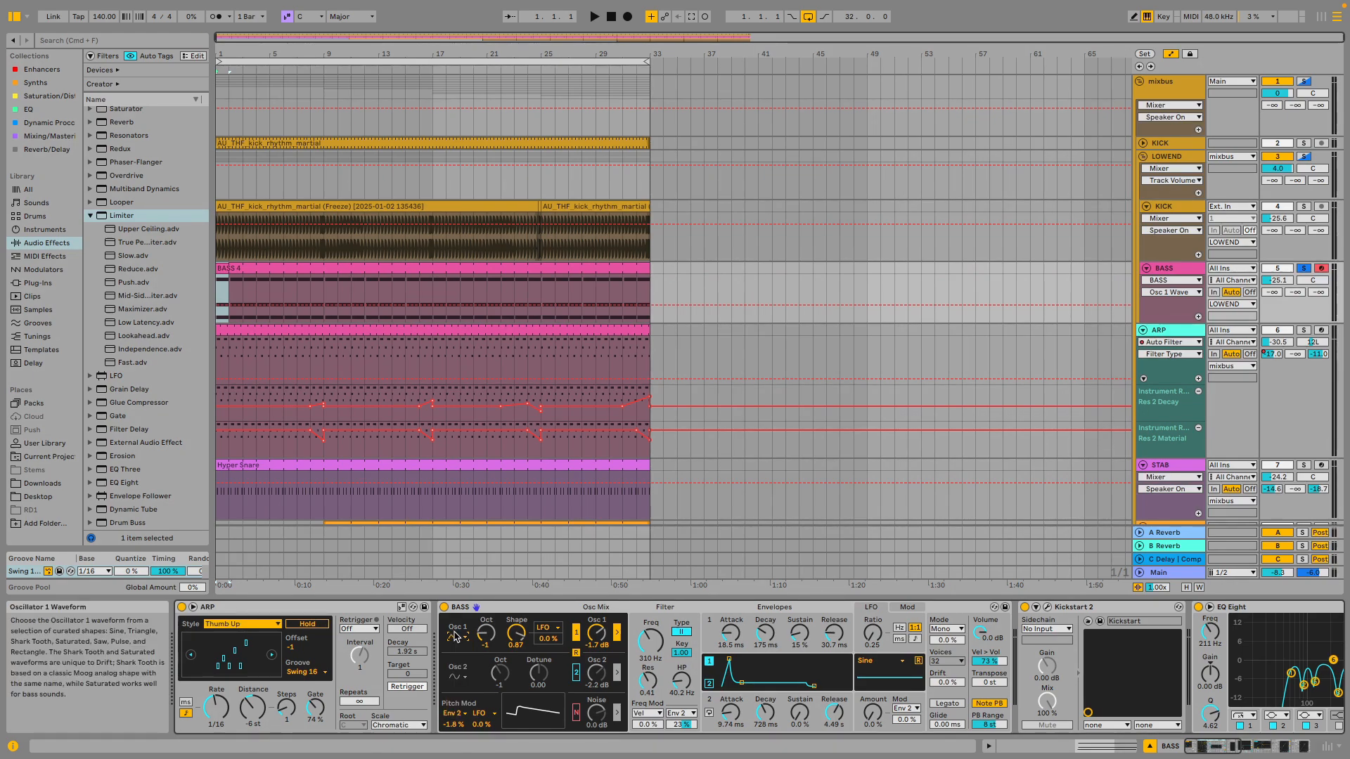
pyautogui.click(455, 725)
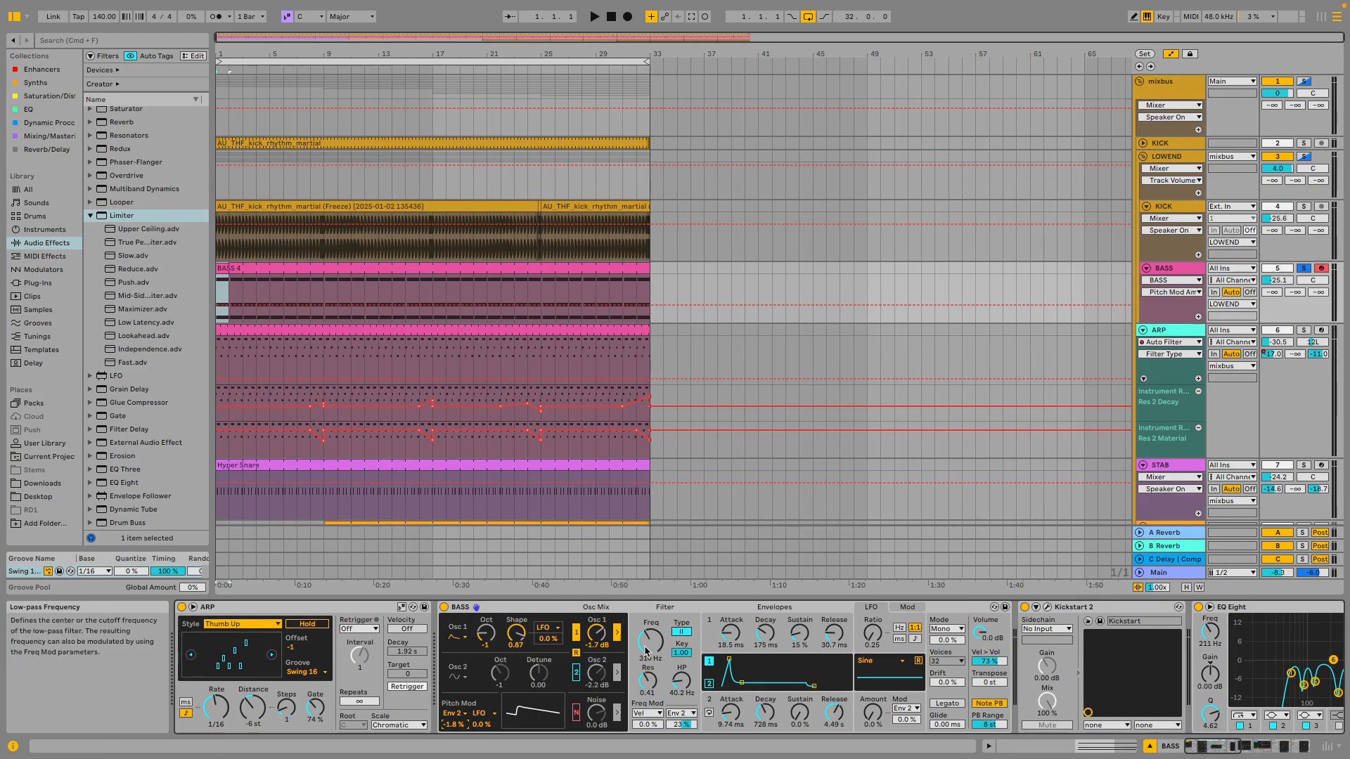
# Inspect the BASS synth's filter settings: Env 2 modulation amount, resonance, high-pass frequency and low-pass frequency.
pyautogui.click(682, 725)
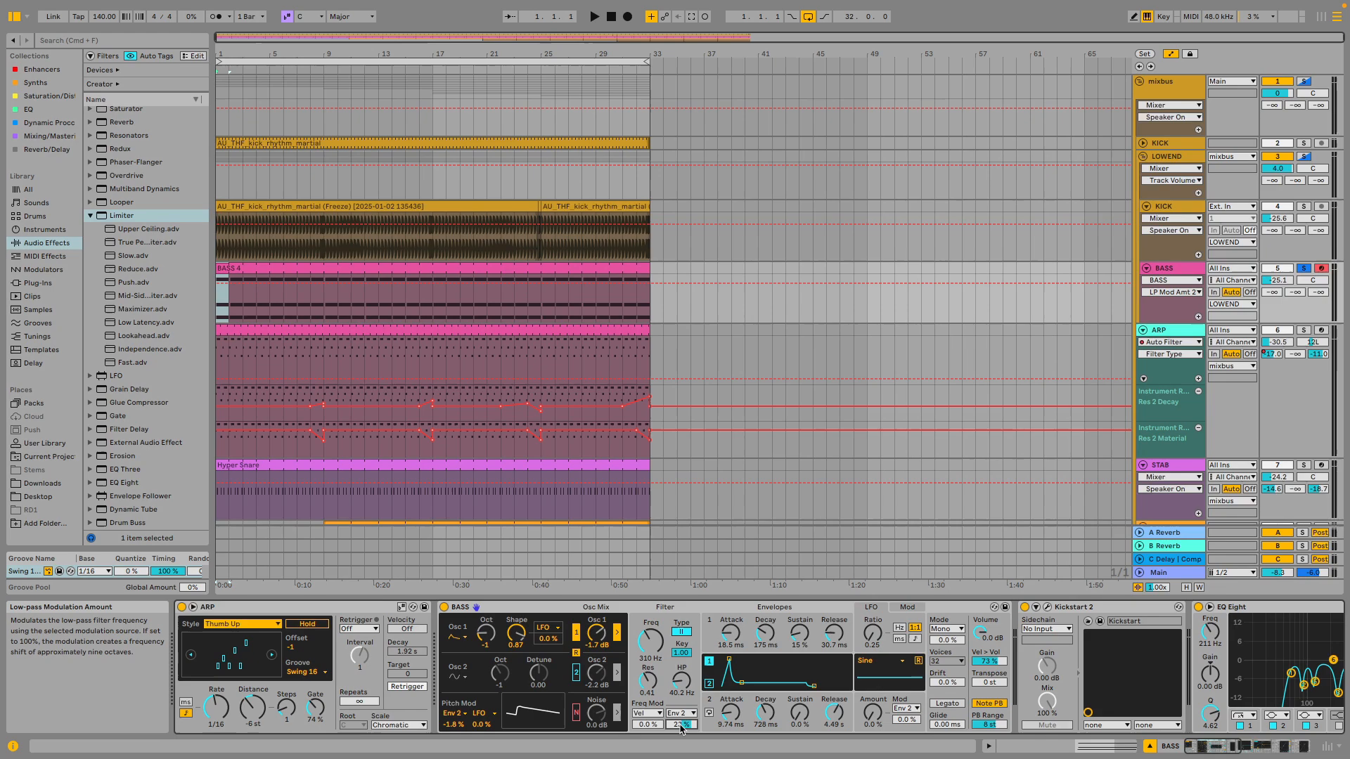
pyautogui.click(647, 680)
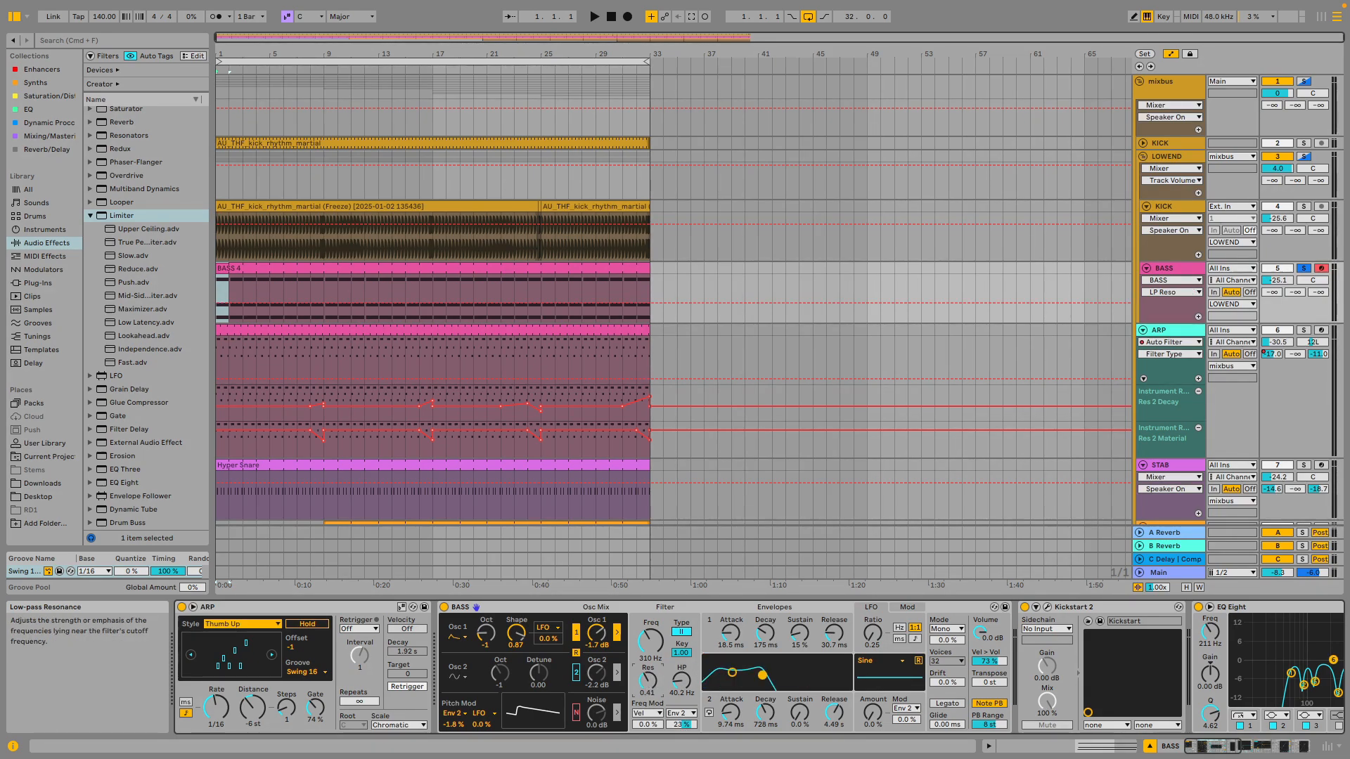
pyautogui.click(681, 682)
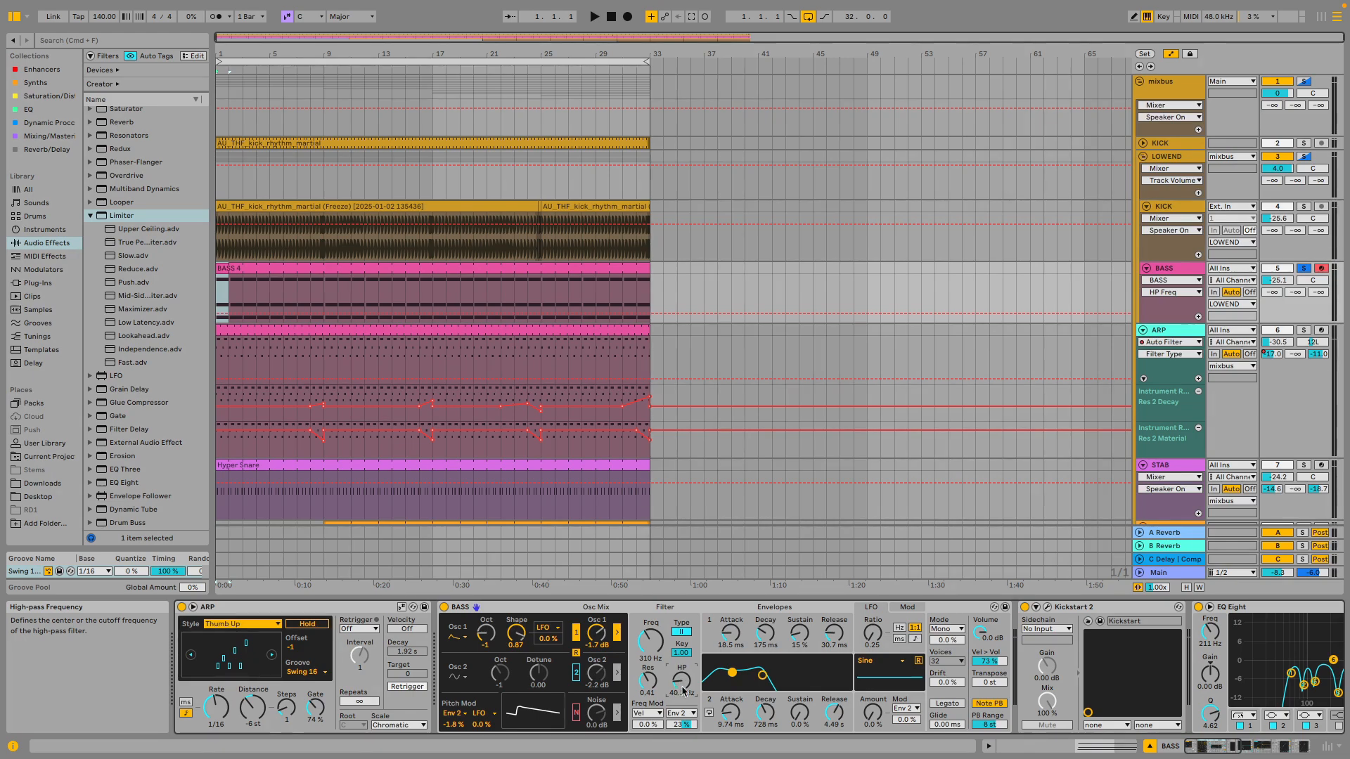
pyautogui.click(642, 648)
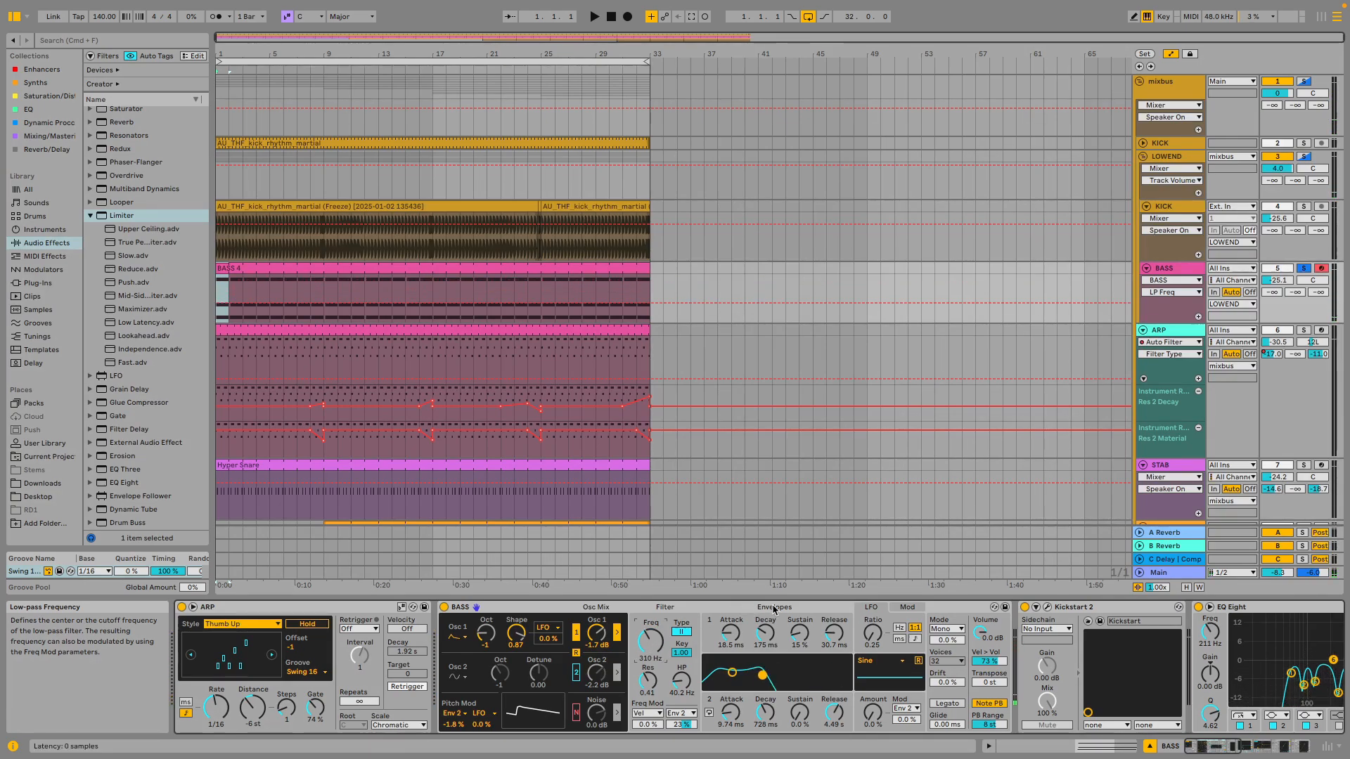
# Inspect the BASS synth's Envelope 1 Sustain, Release and Attack, and compare its curve with Envelope 2.
pyautogui.click(786, 623)
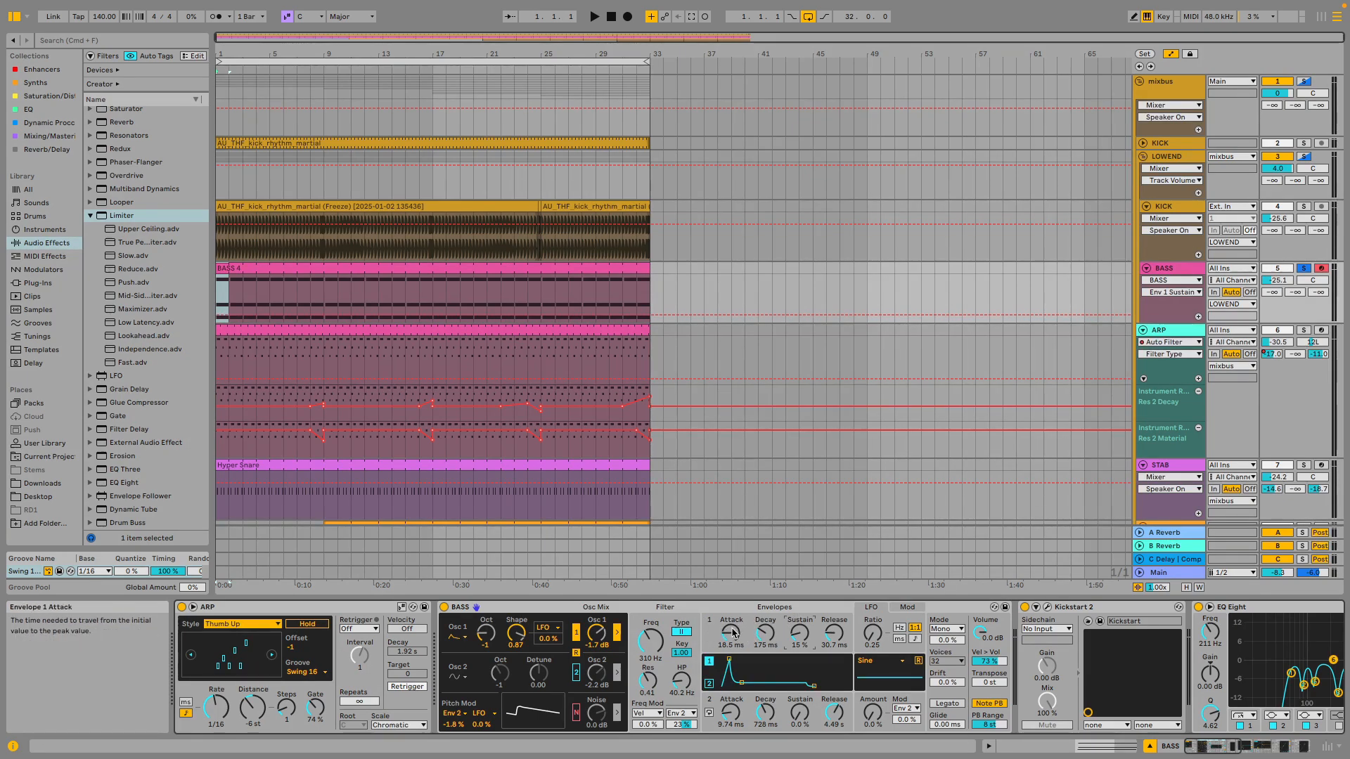
pyautogui.click(834, 635)
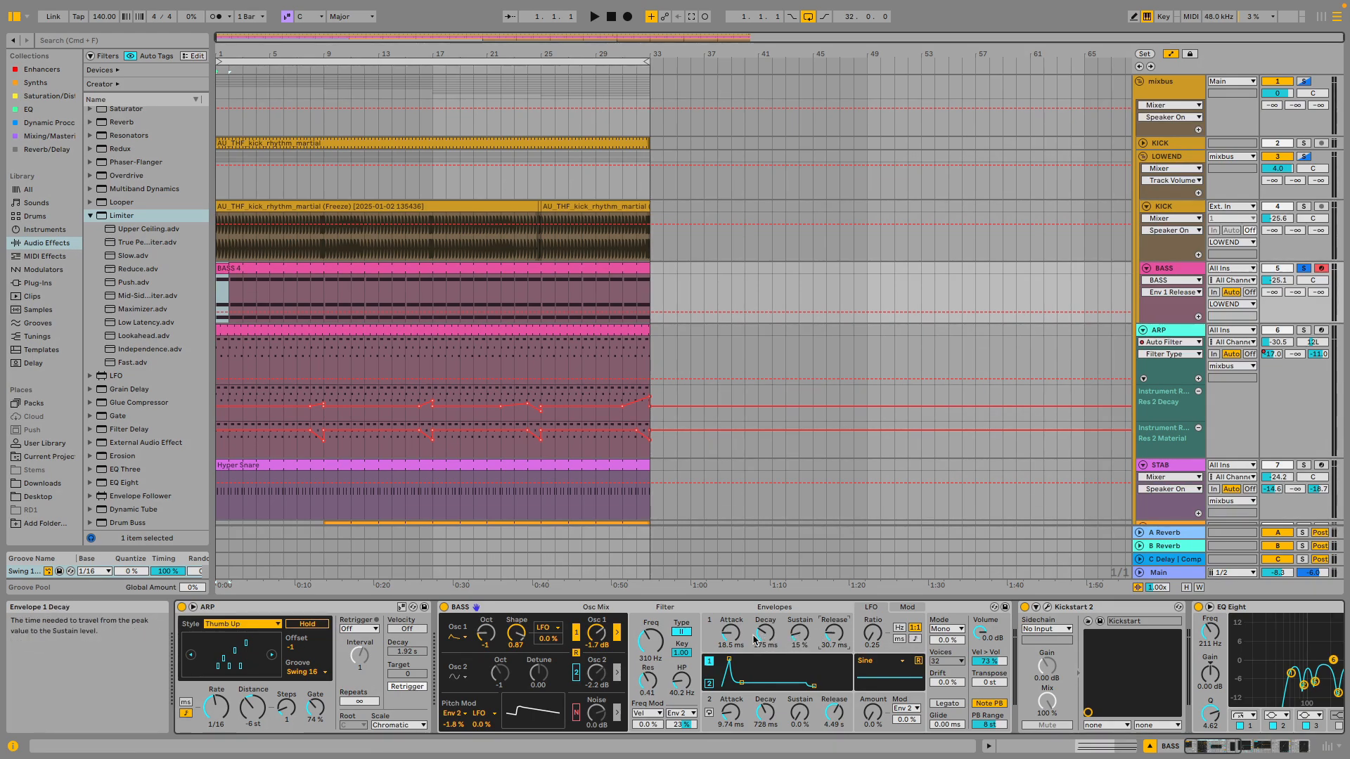
pyautogui.click(726, 637)
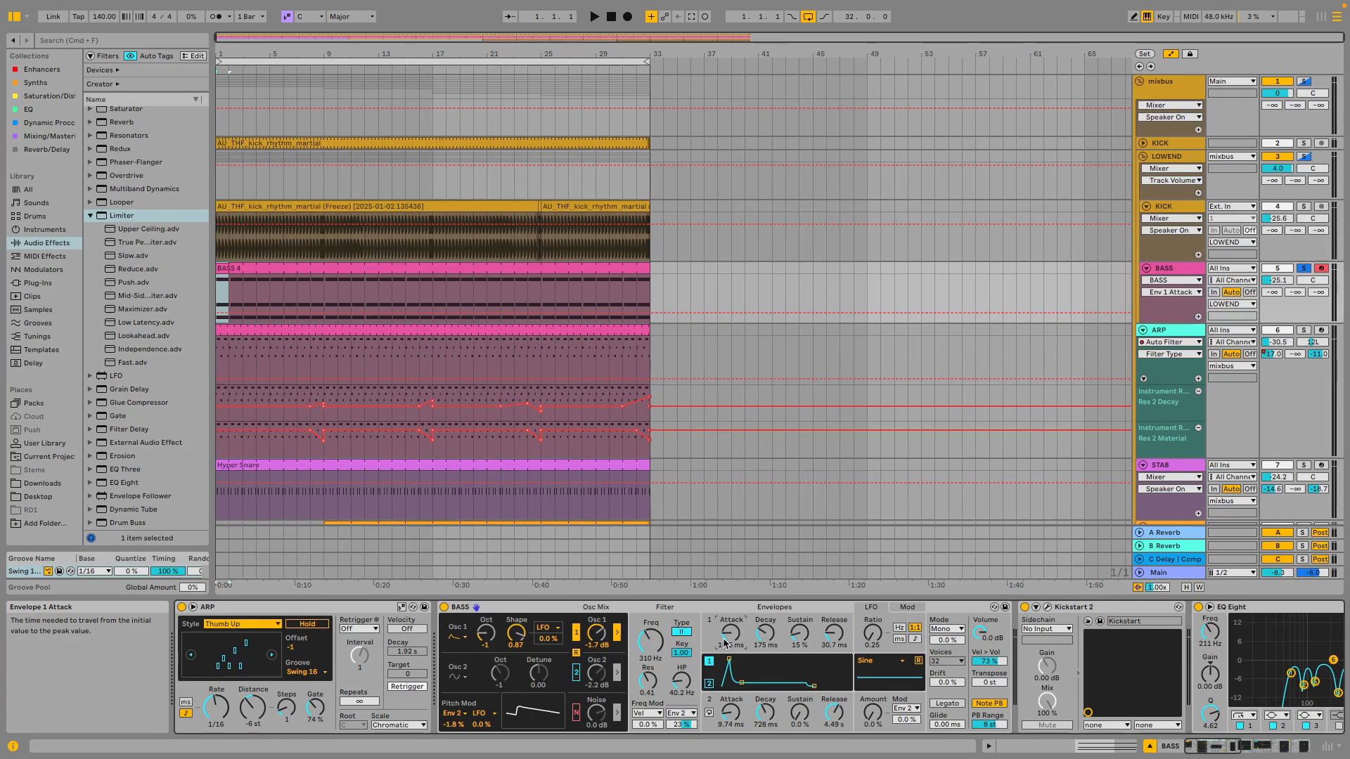
pyautogui.moveTo(725, 643); pyautogui.dragTo(725, 668)
pyautogui.click(718, 698)
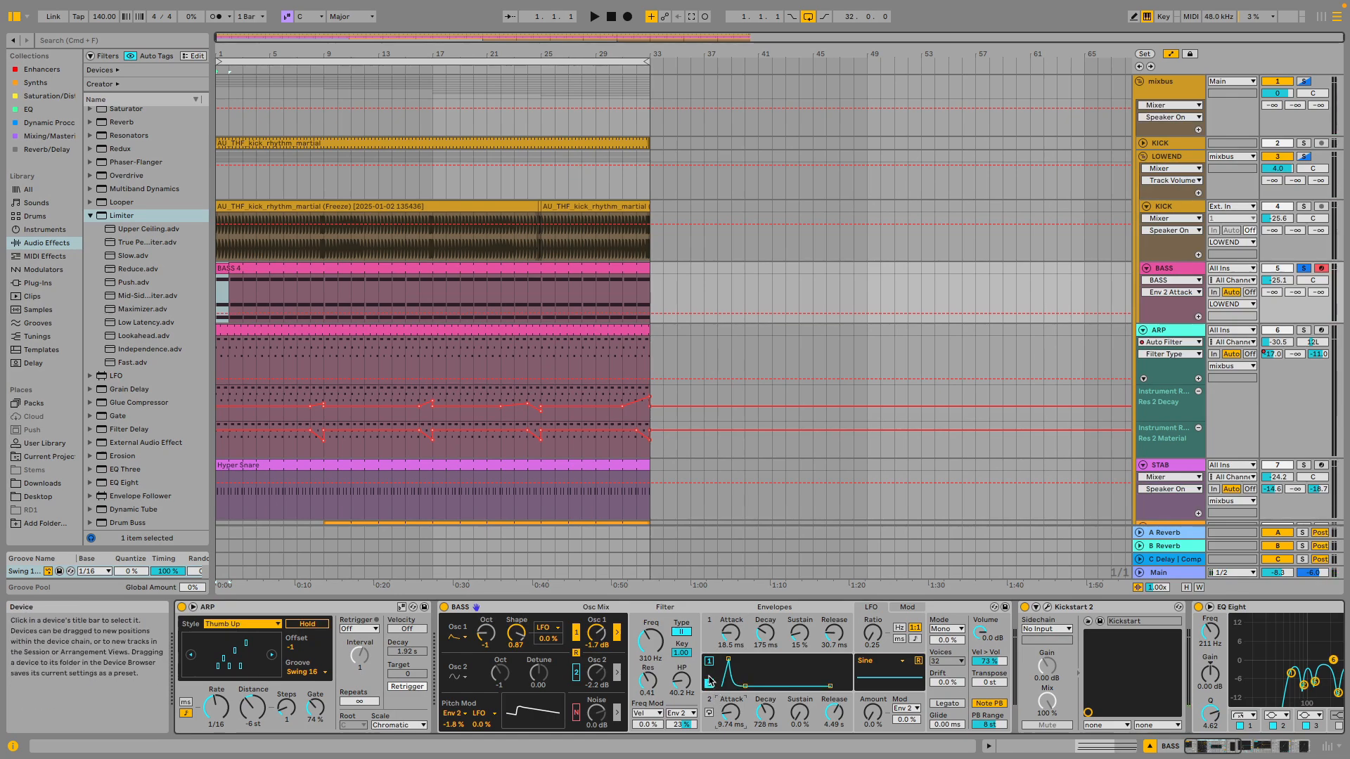
pyautogui.click(709, 662)
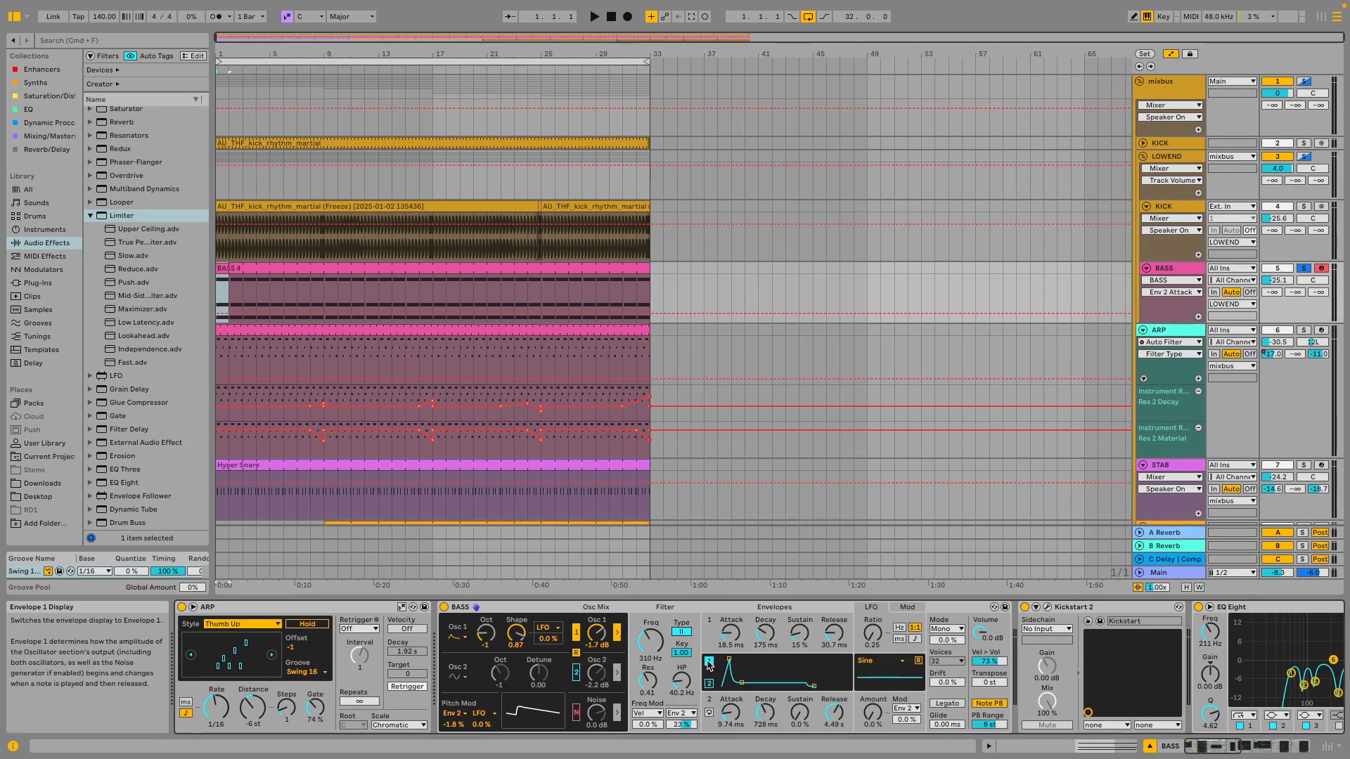
# Open the Kickstart 2 plug-in window on the BASS track, review its ducking curve, and close it.
pyautogui.hscroll(5, 792, 664)
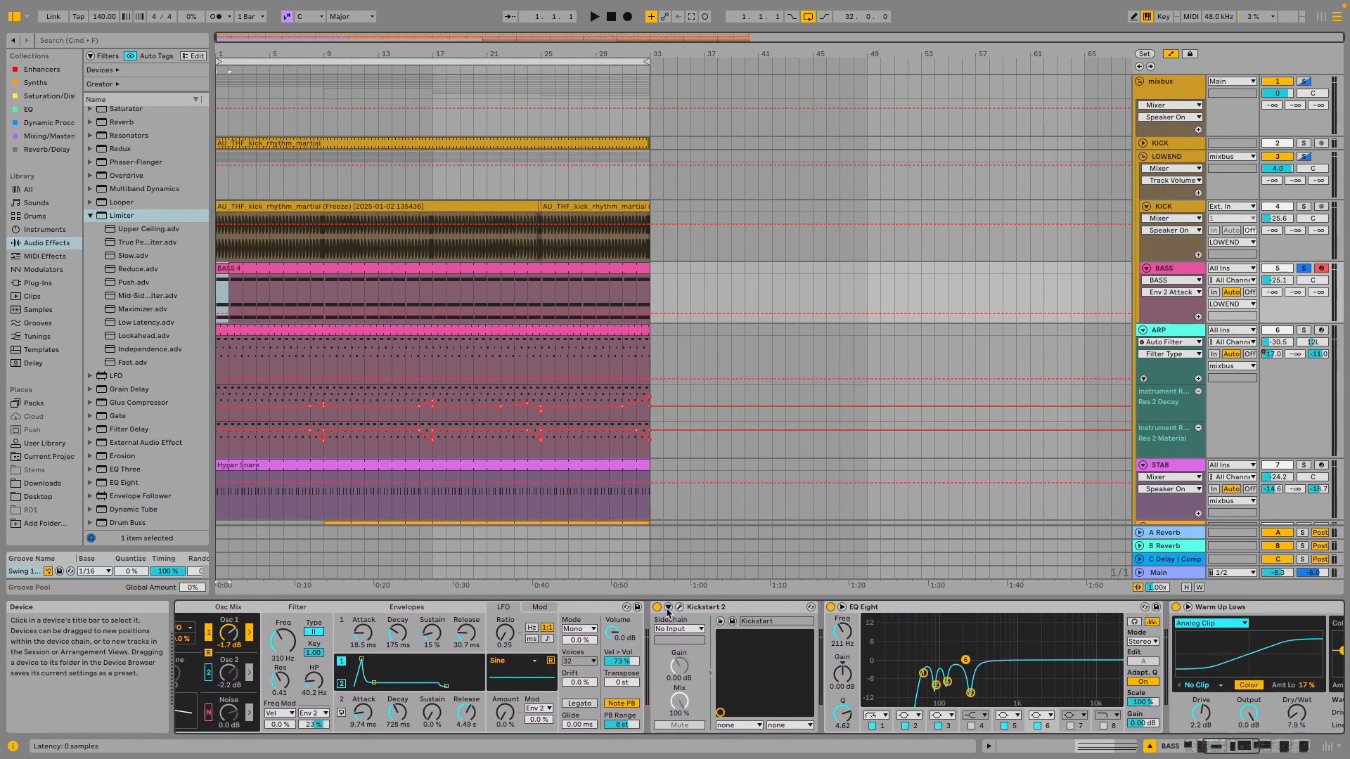
pyautogui.click(679, 607)
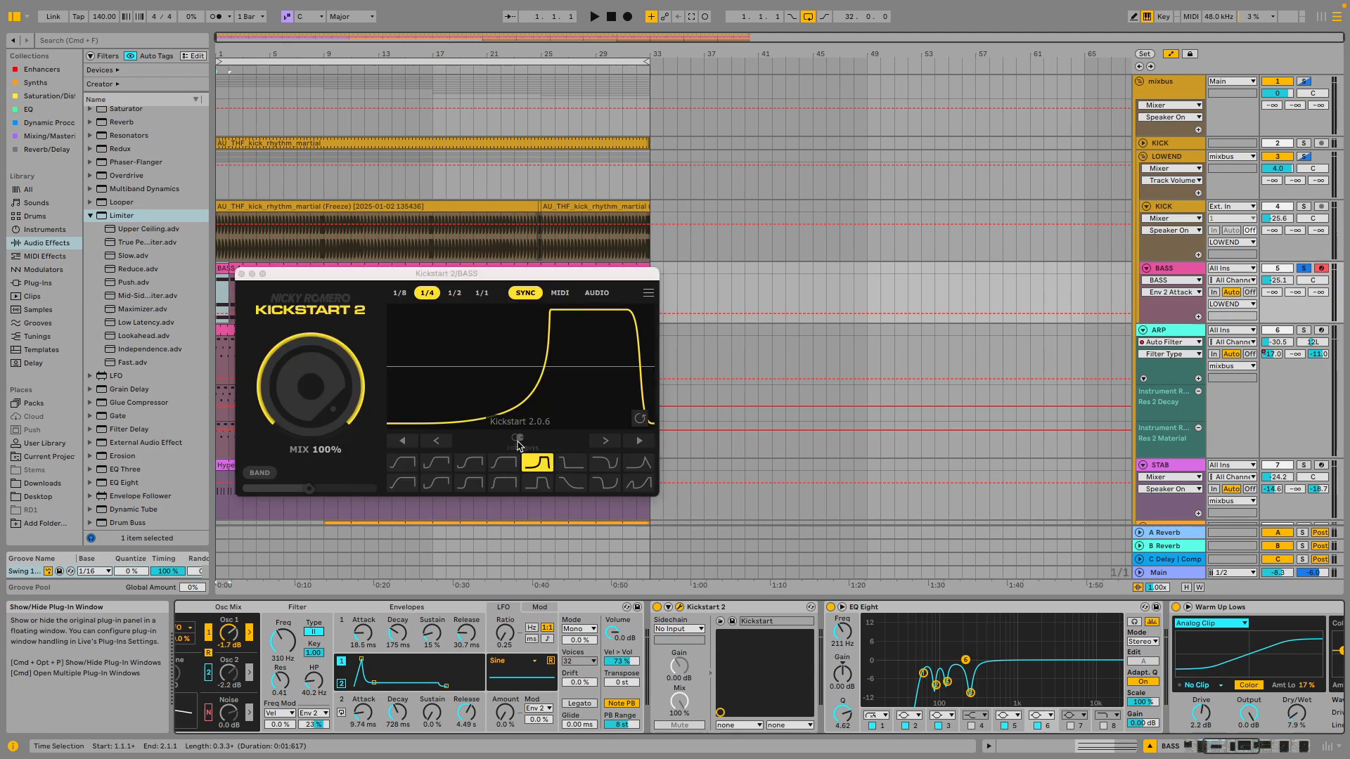
pyautogui.click(241, 274)
# Examine the BASS track's EQ Eight filter curve in the enlarged spectrum display, and collapse it again.
pyautogui.hscroll(4, 776, 634)
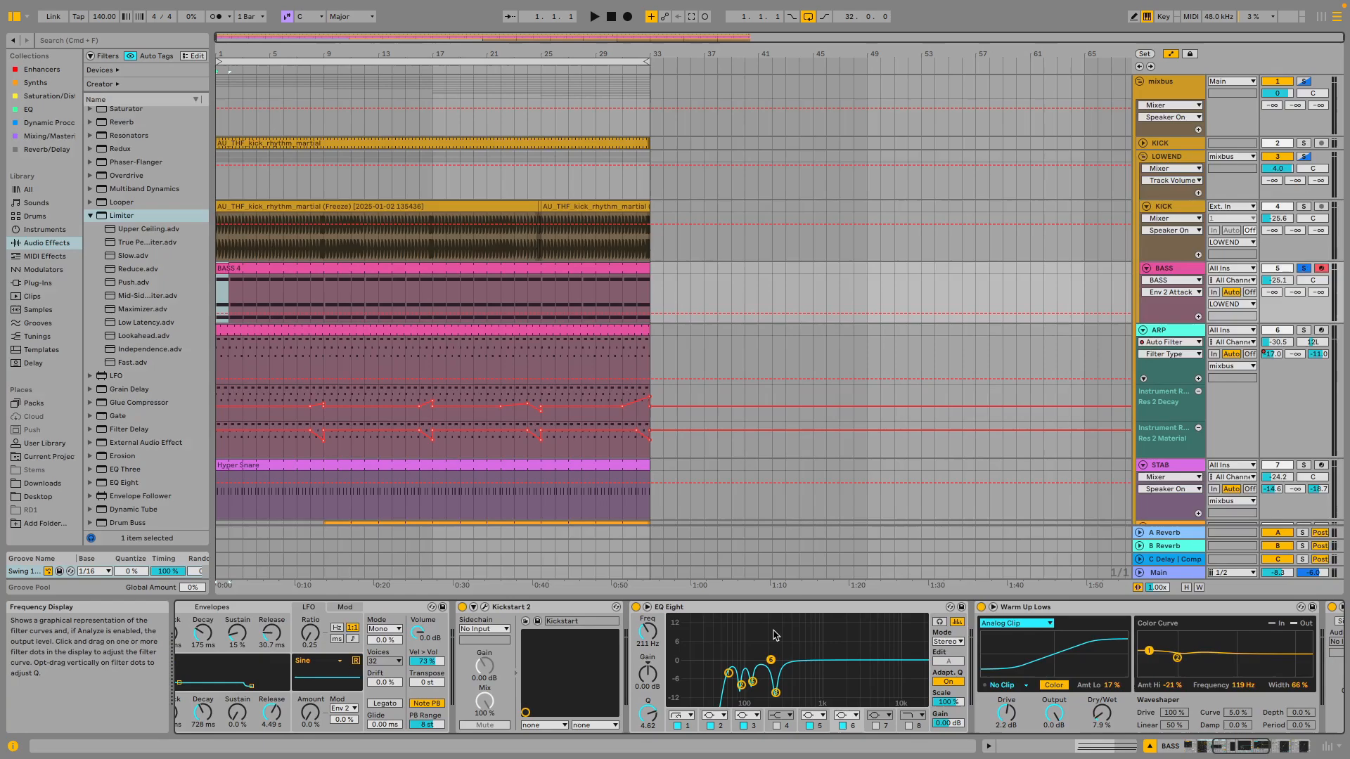
pyautogui.click(636, 607)
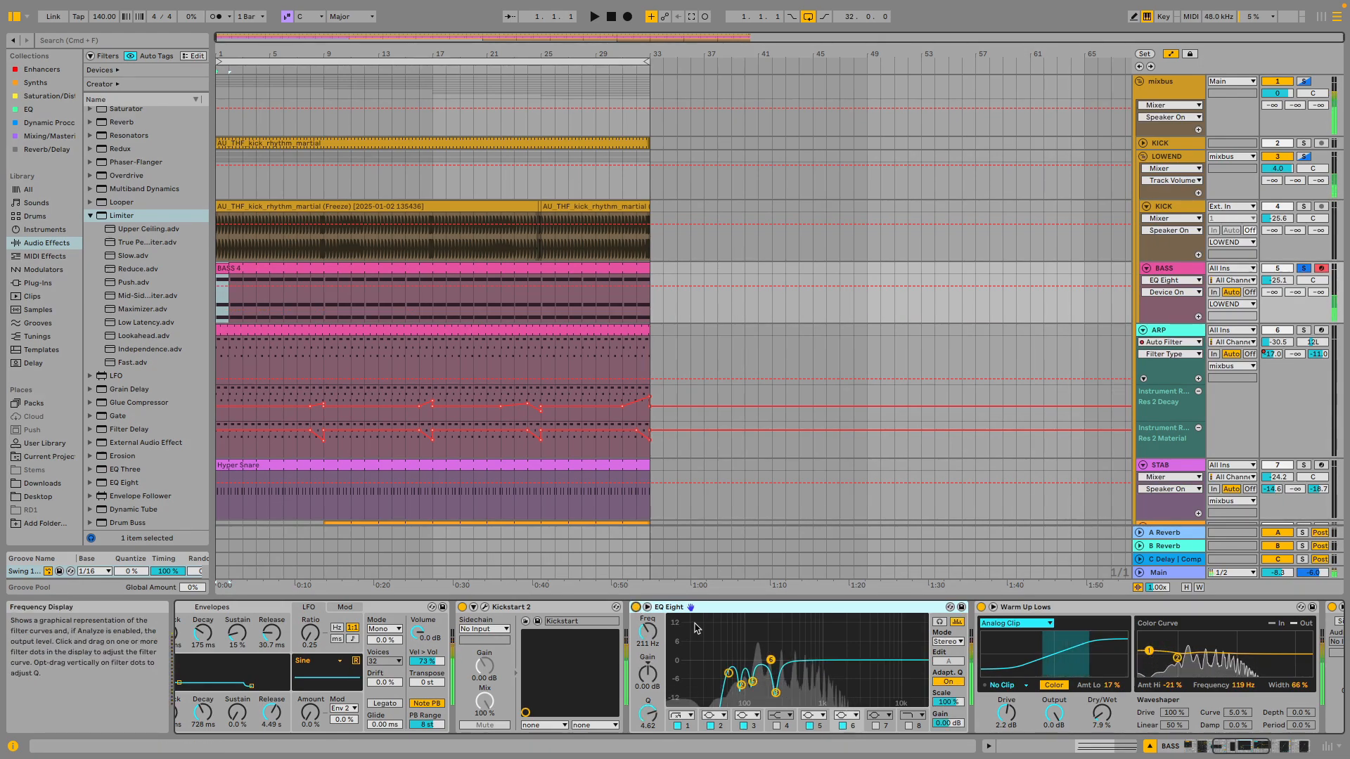
pyautogui.click(646, 607)
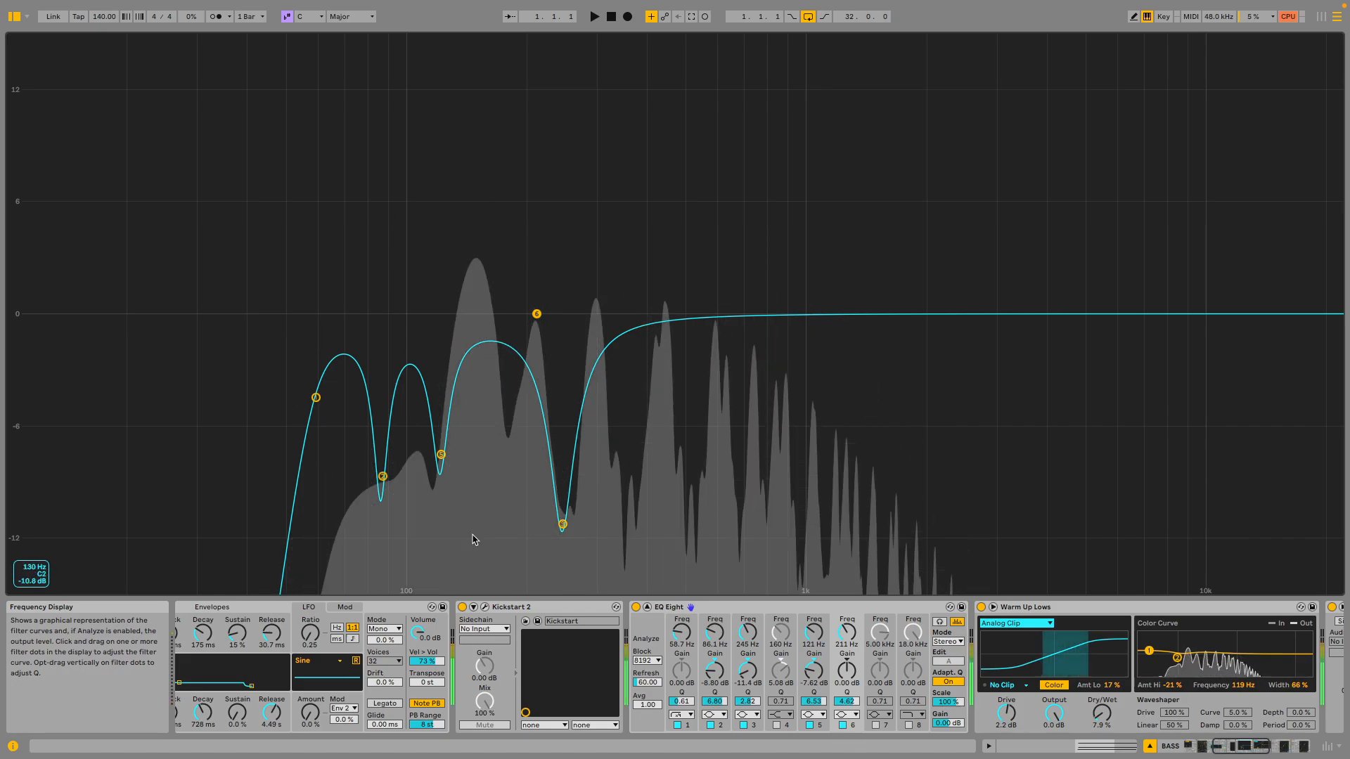
pyautogui.click(645, 606)
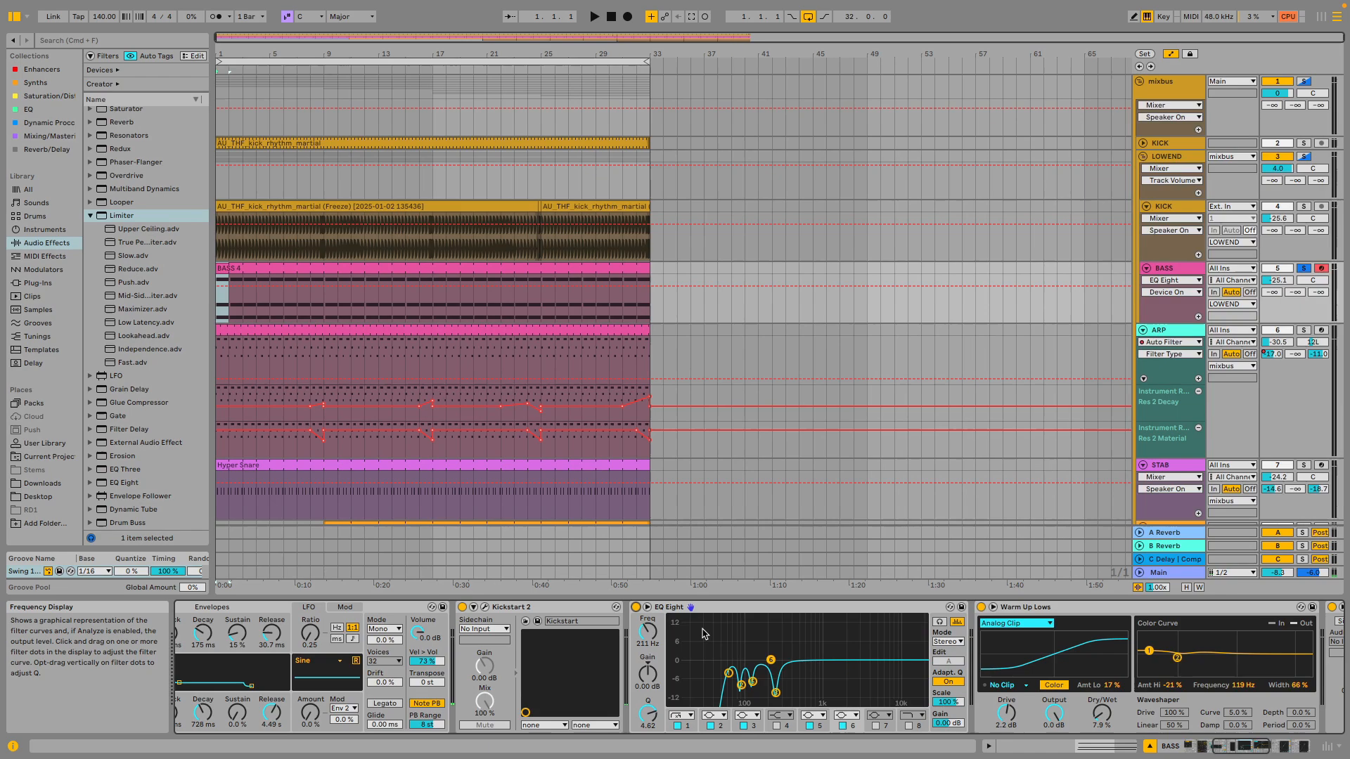
# Review the Warm Up Lows saturator, Gentle Squeeze and the last Compressor, and return to the start of the device chain.
pyautogui.hscroll(5, 703, 633)
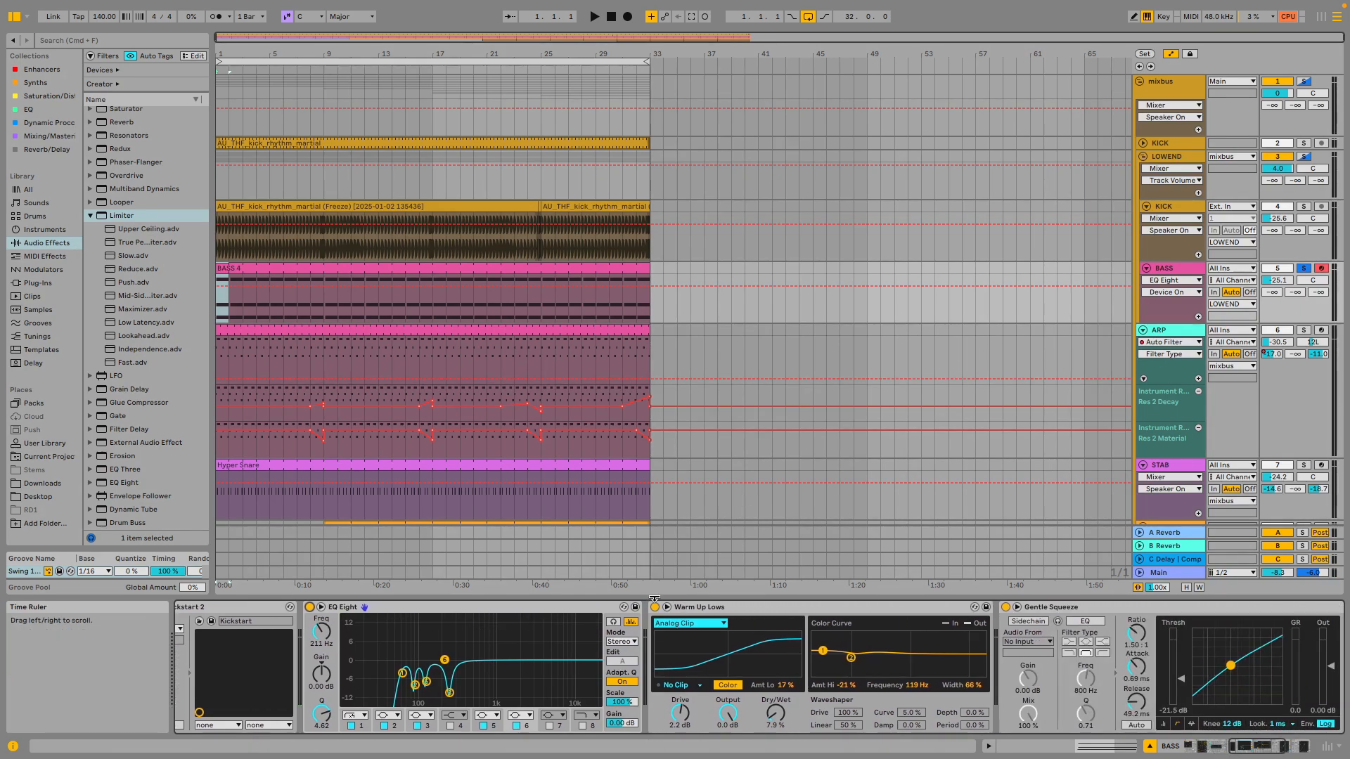
pyautogui.click(701, 614)
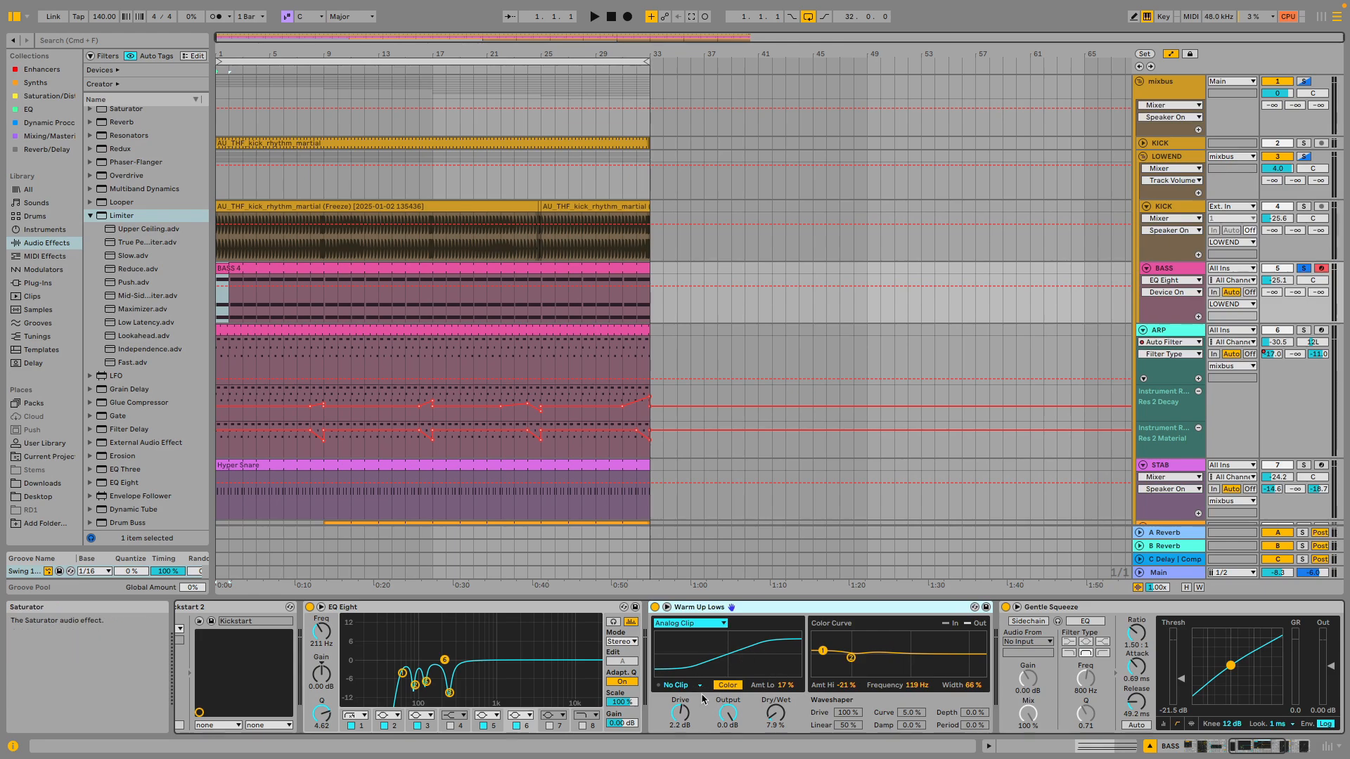
pyautogui.hscroll(5, 781, 683)
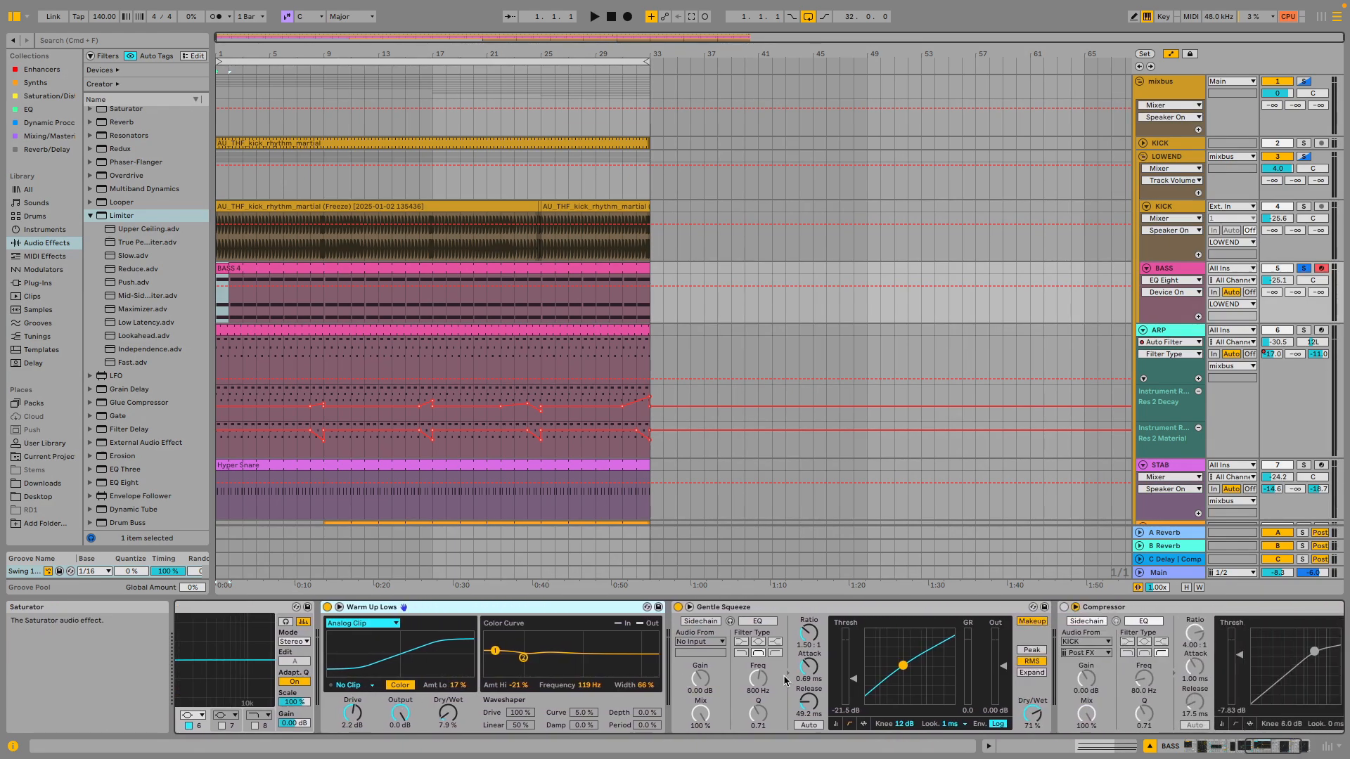
pyautogui.click(688, 610)
pyautogui.hscroll(2, 786, 684)
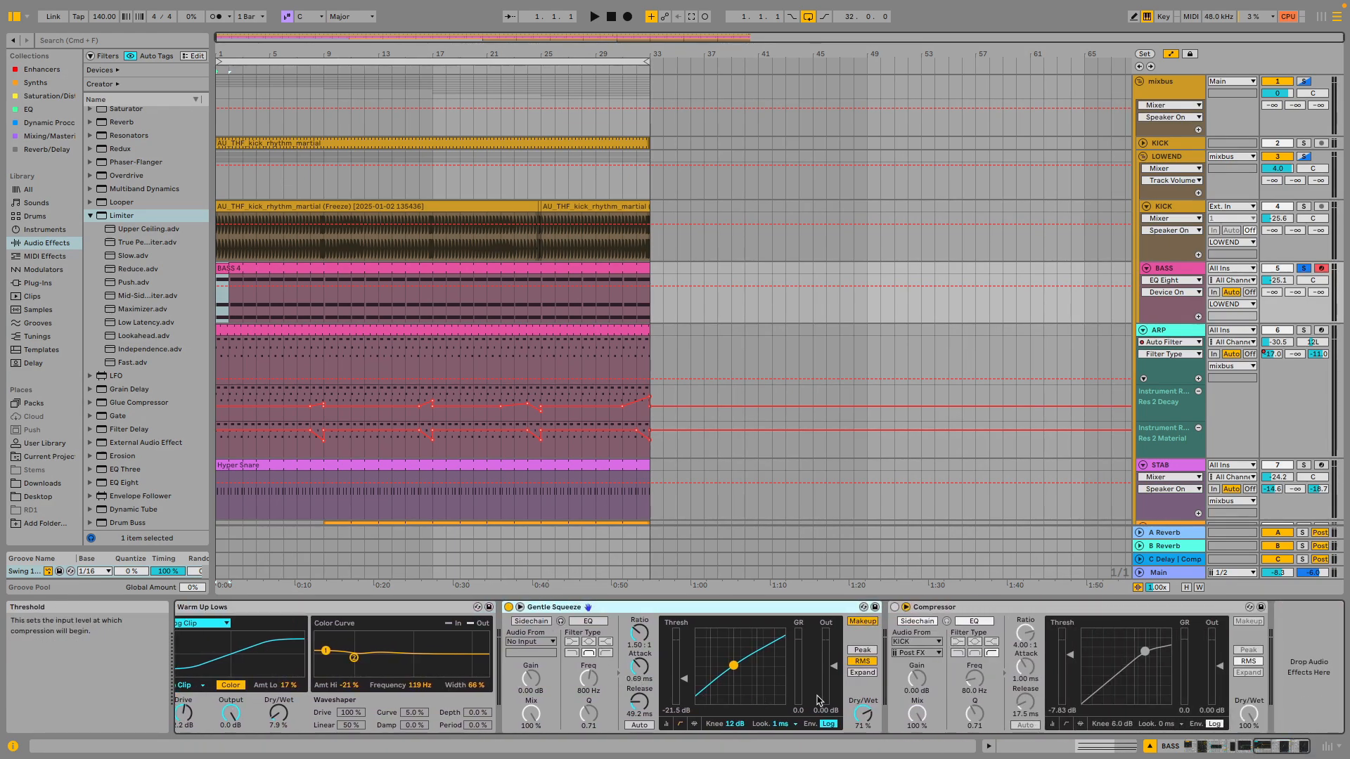
pyautogui.click(899, 609)
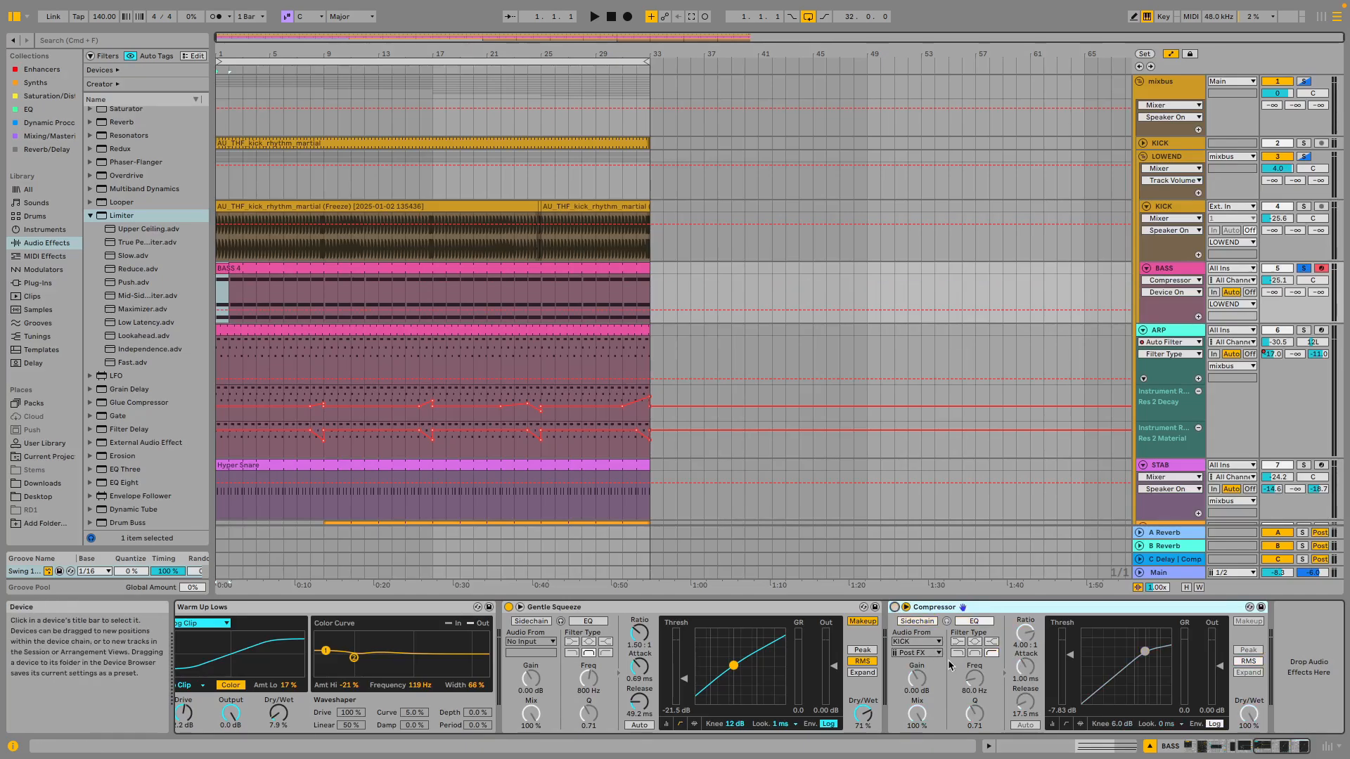
pyautogui.hscroll(-8, 631, 683)
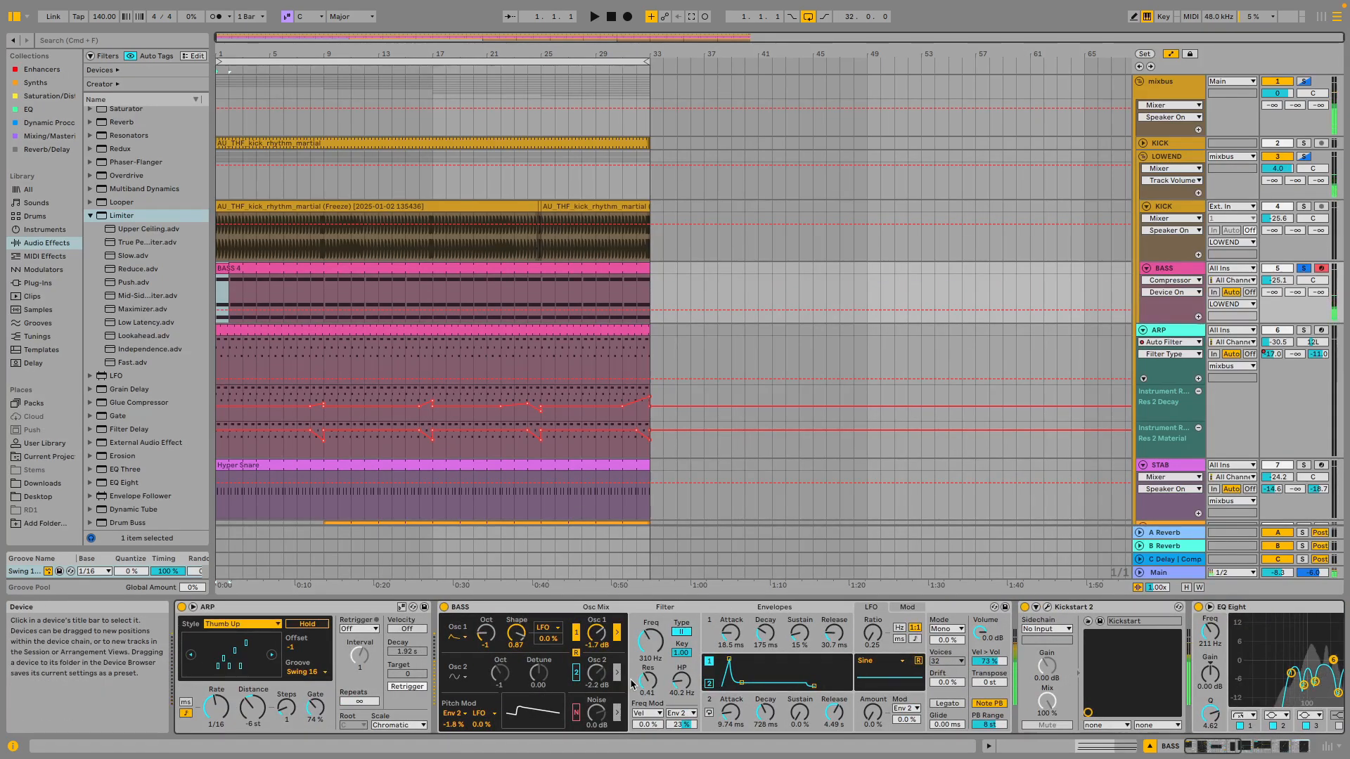
# Switch to Session View and start recording a new clip into the BASS track's empty slot in scene 9.
pyautogui.press('Tab')
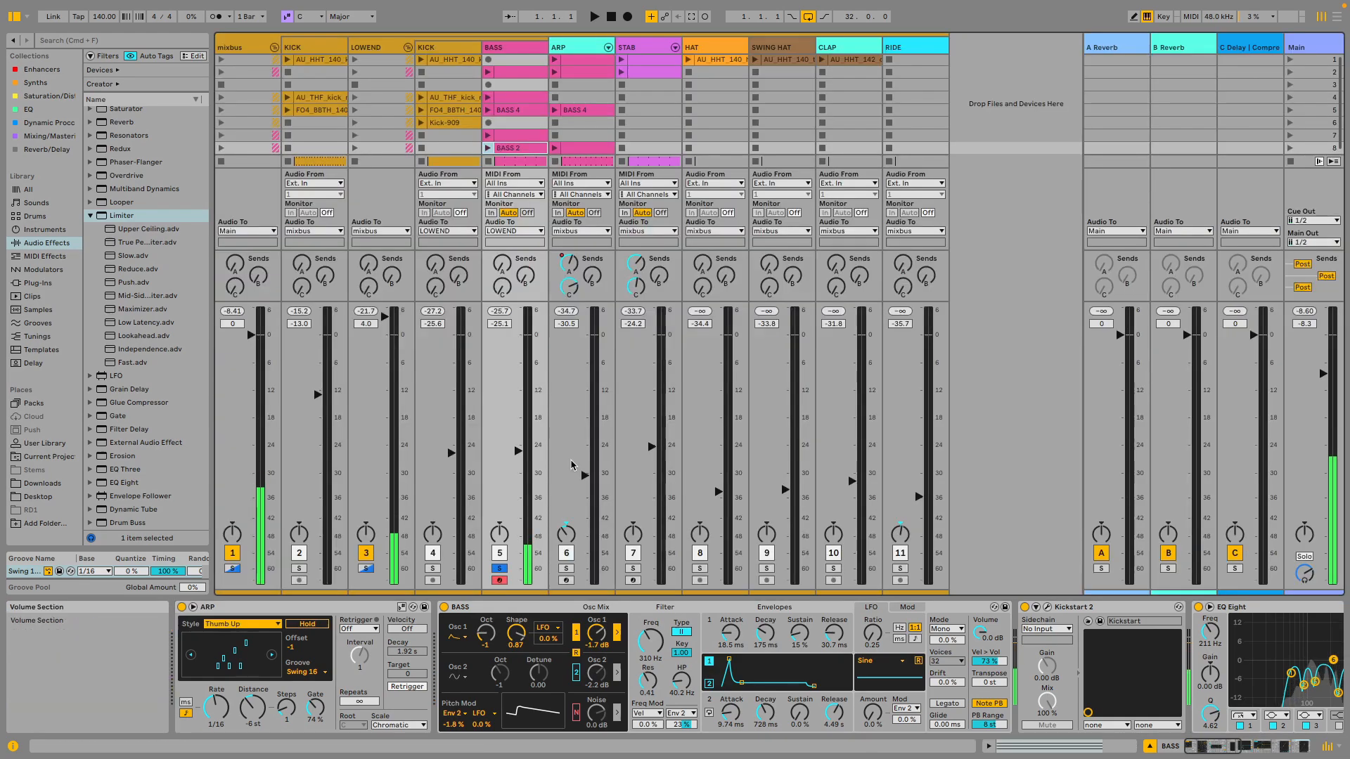
pyautogui.click(503, 150)
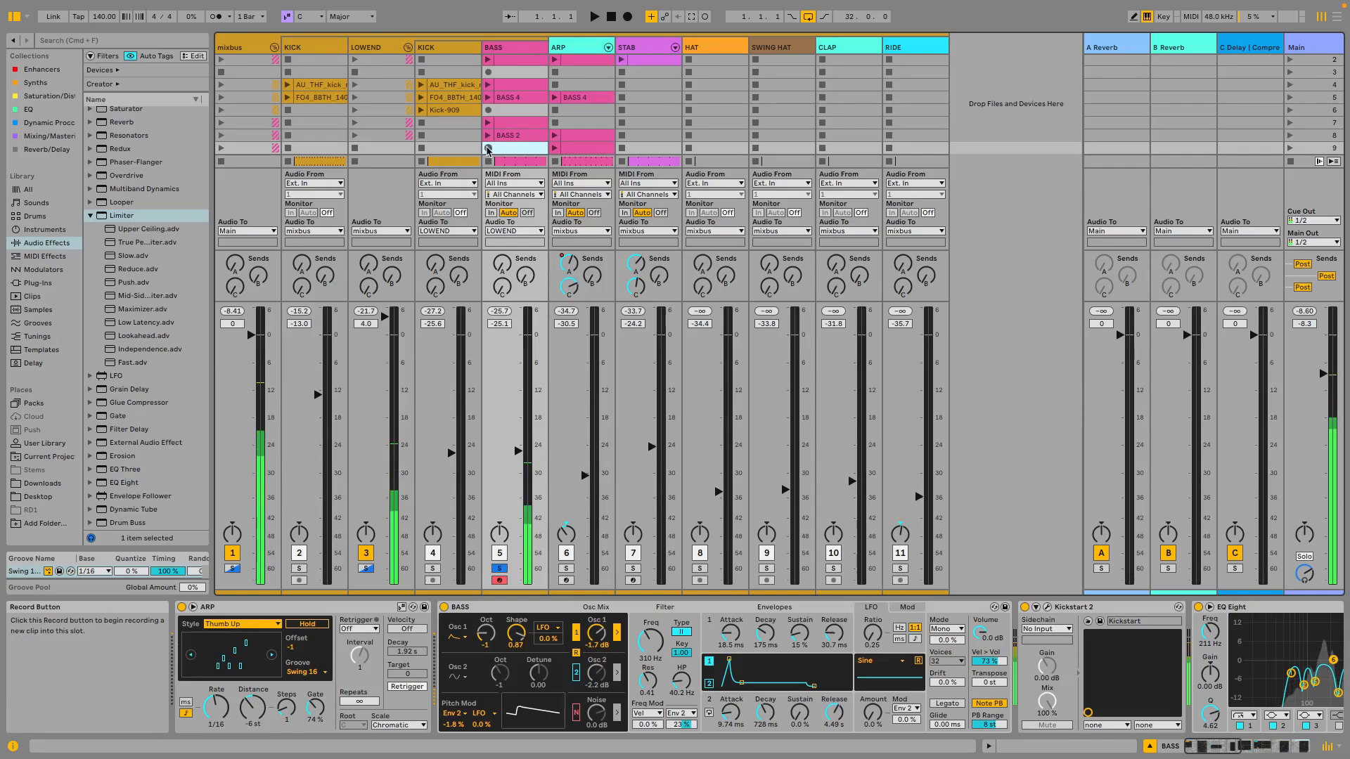
pyautogui.click(488, 149)
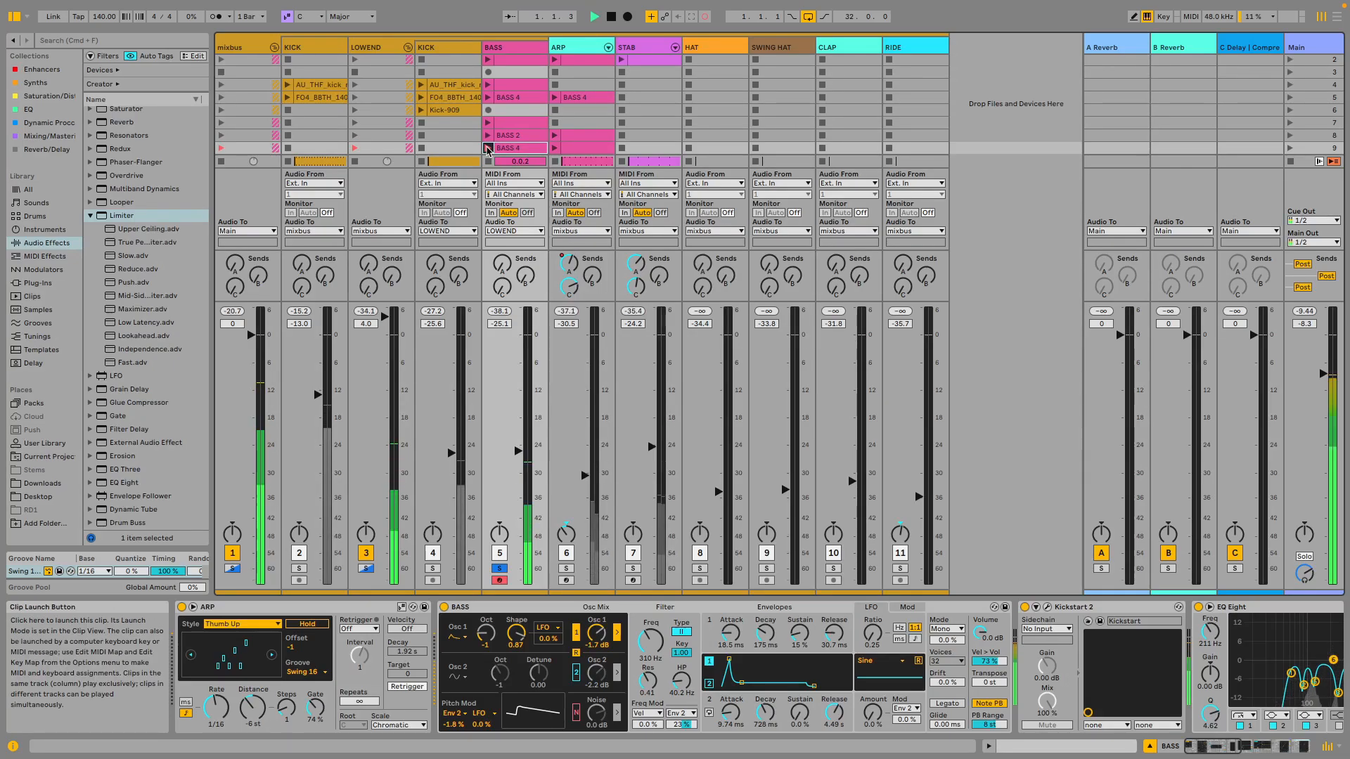
# Open the newly recorded BASS clip and shorten its F3, A3 and C4 notes to end exactly at bar 2.
pyautogui.doubleClick(503, 149)
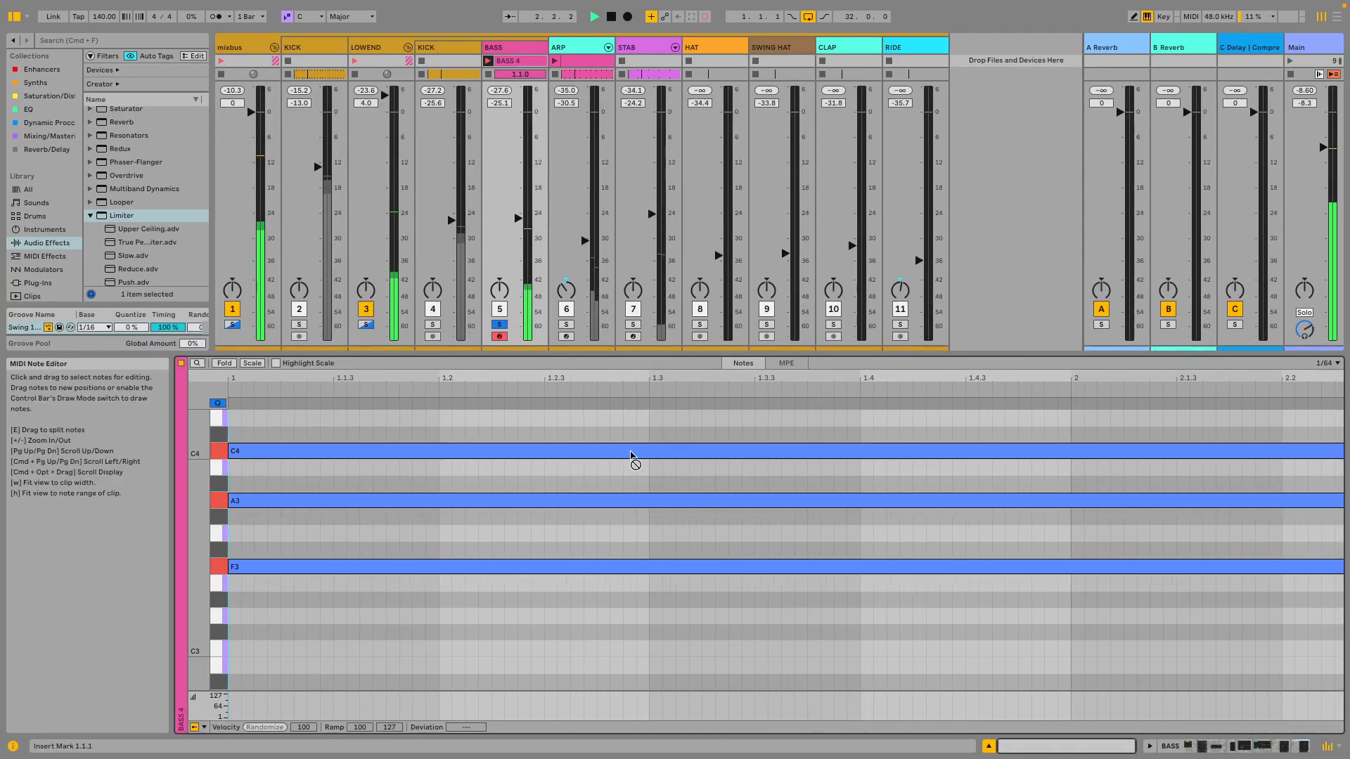
pyautogui.press('space')
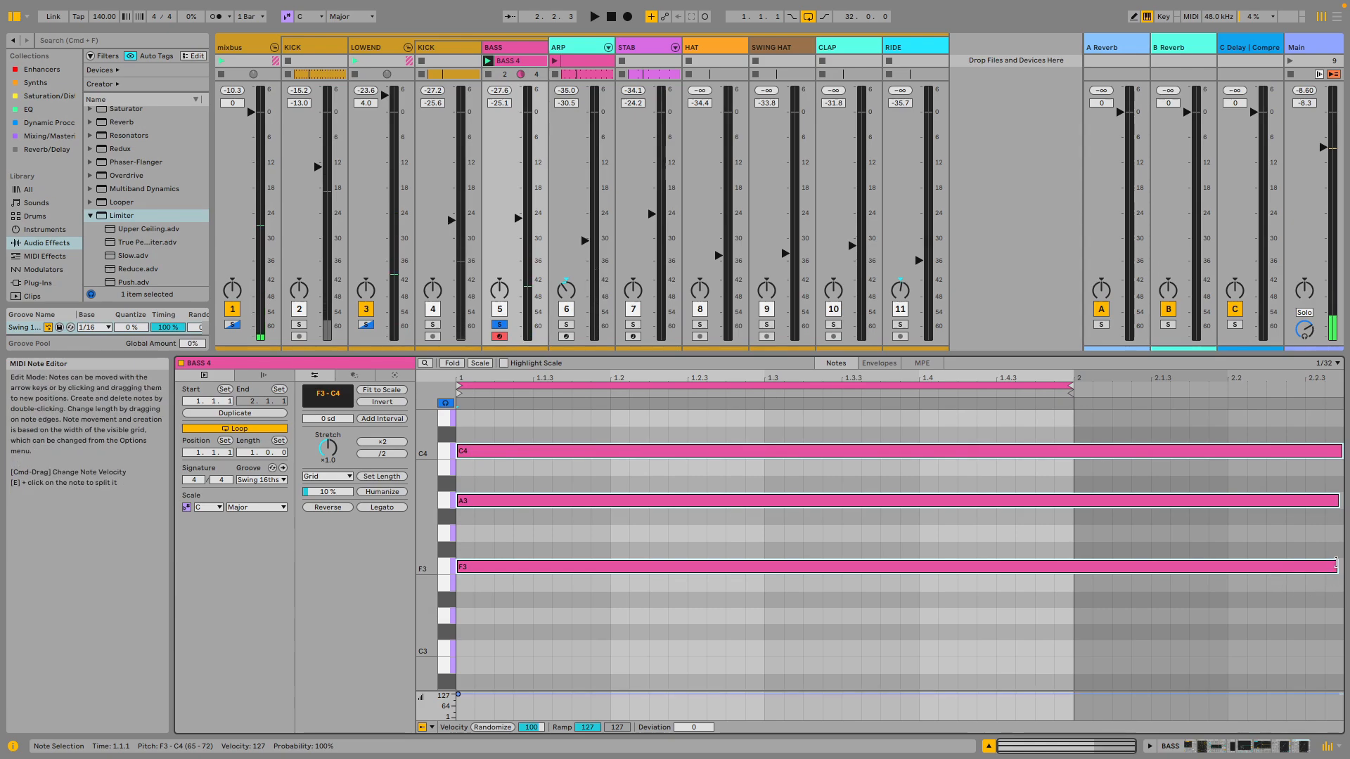
pyautogui.moveTo(1332, 567); pyautogui.dragTo(1068, 566)
pyautogui.click(1105, 561)
pyautogui.moveTo(1088, 500); pyautogui.dragTo(1073, 499)
pyautogui.moveTo(1095, 450); pyautogui.dragTo(1071, 446)
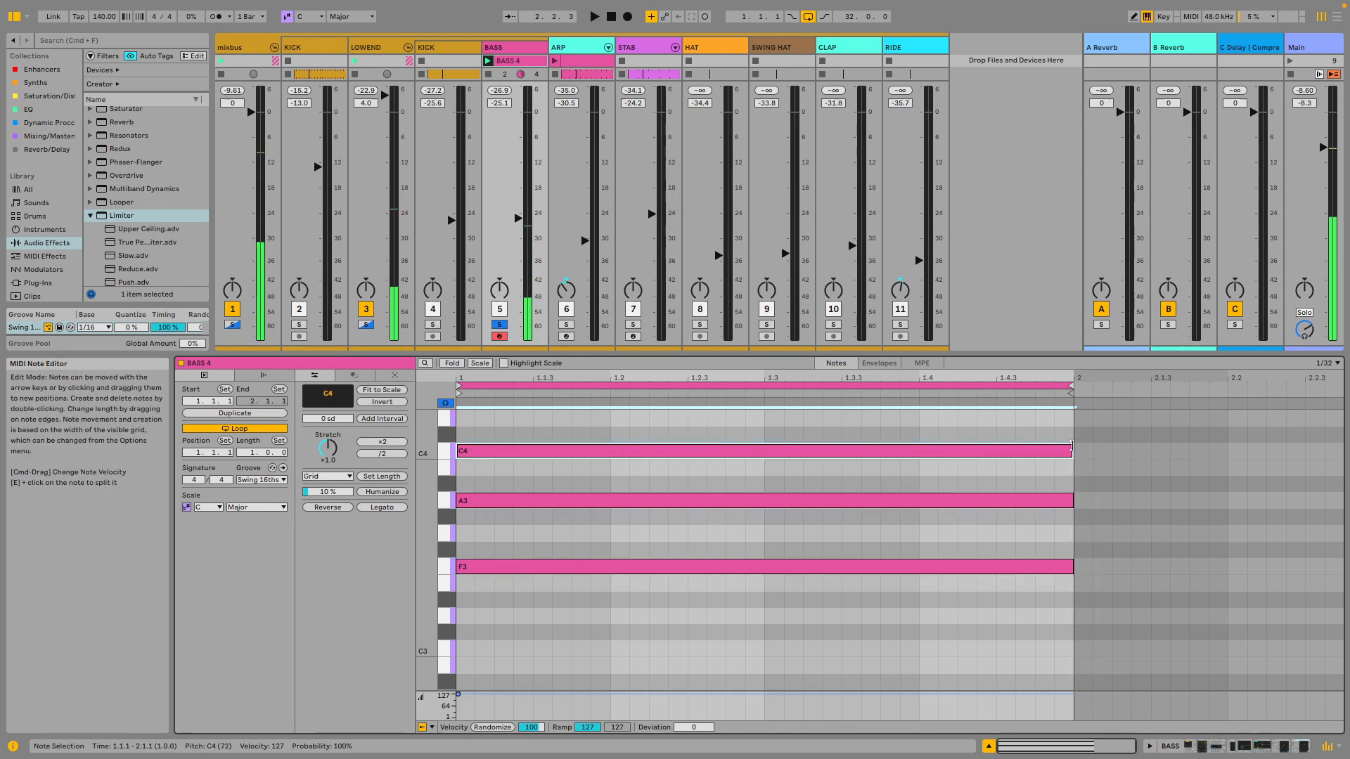
# Audition the bass chord, transpose all three notes down one octave to F2, A2 and C3, and play it again.
pyautogui.press('space')
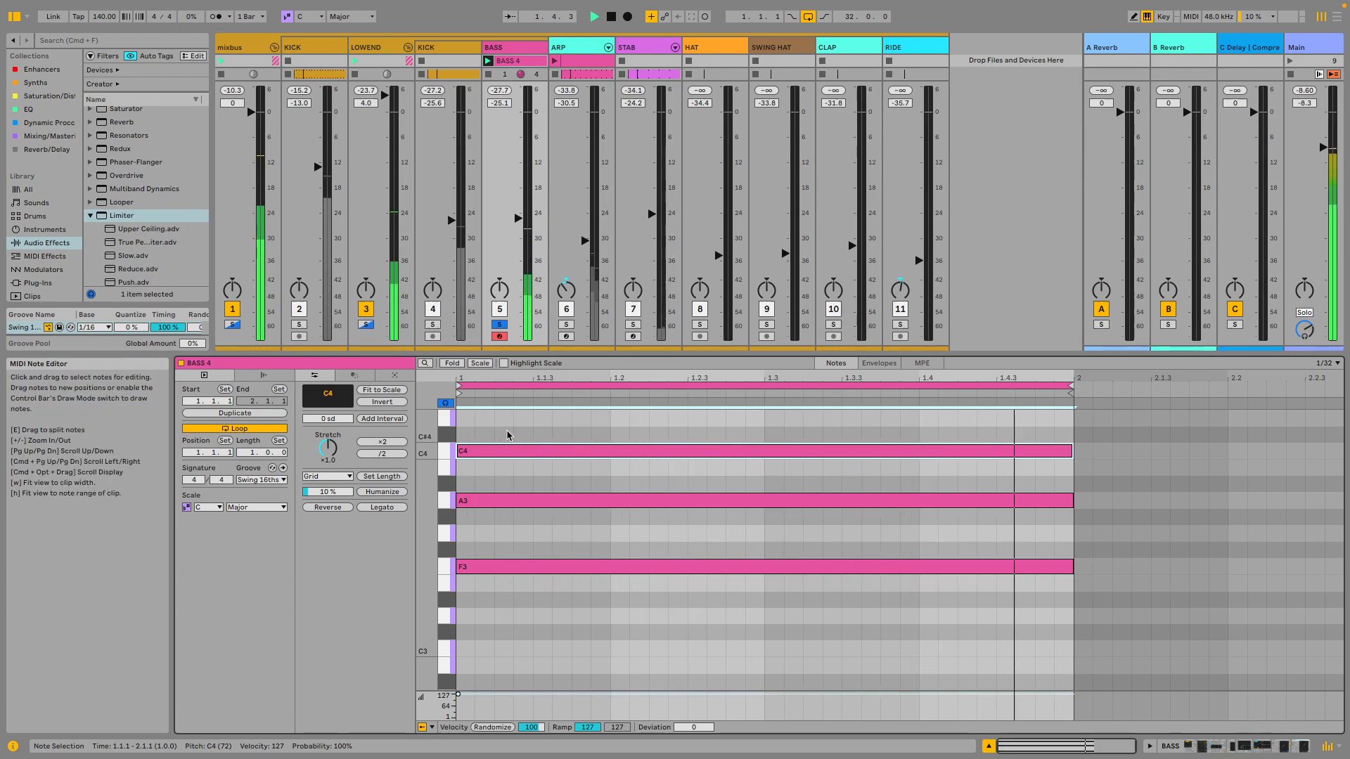
pyautogui.press('space')
pyautogui.press('super+a')
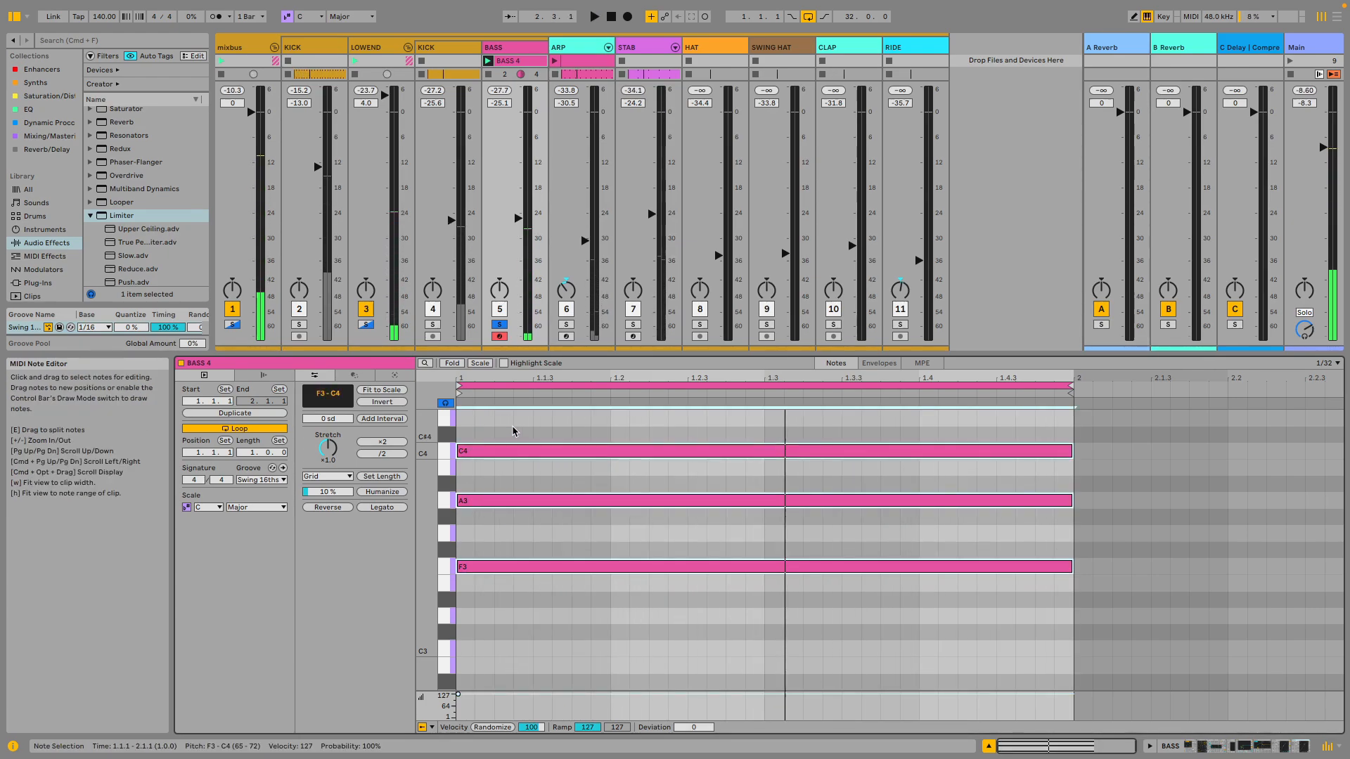
pyautogui.hotkey('shift', 'Down')
pyautogui.press('space')
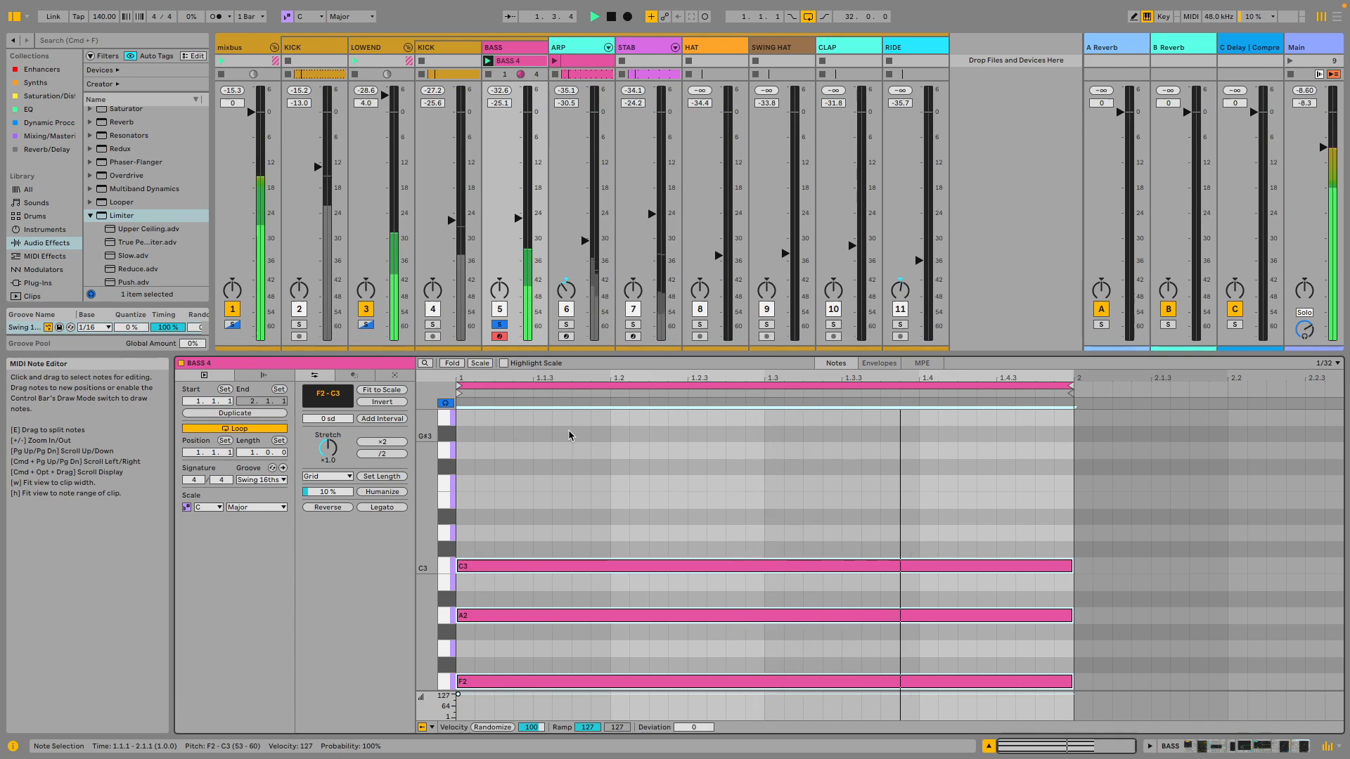
# Try nudging the three bass notes one grid step later against the soloed LOWEND group, and return them to the bar start.
pyautogui.moveTo(476, 541); pyautogui.dragTo(494, 743)
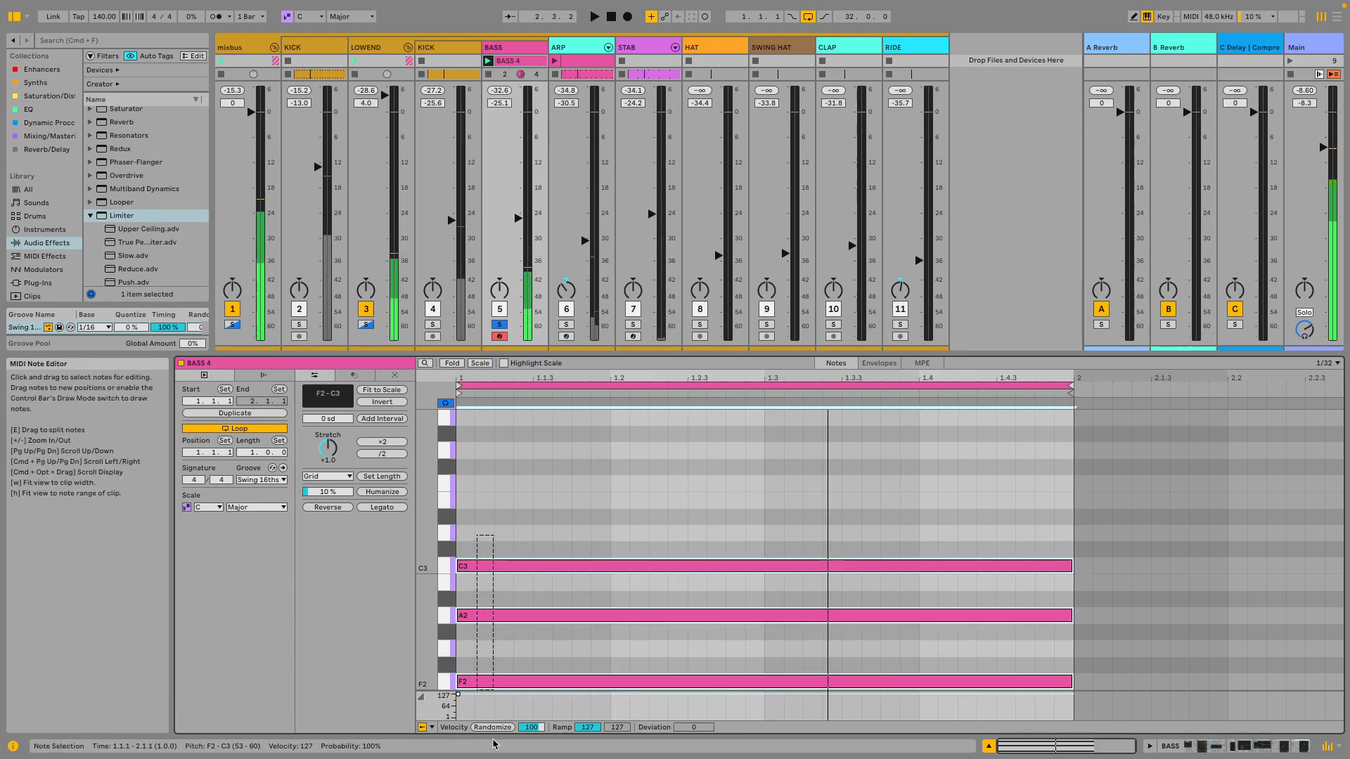
pyautogui.press('Right')
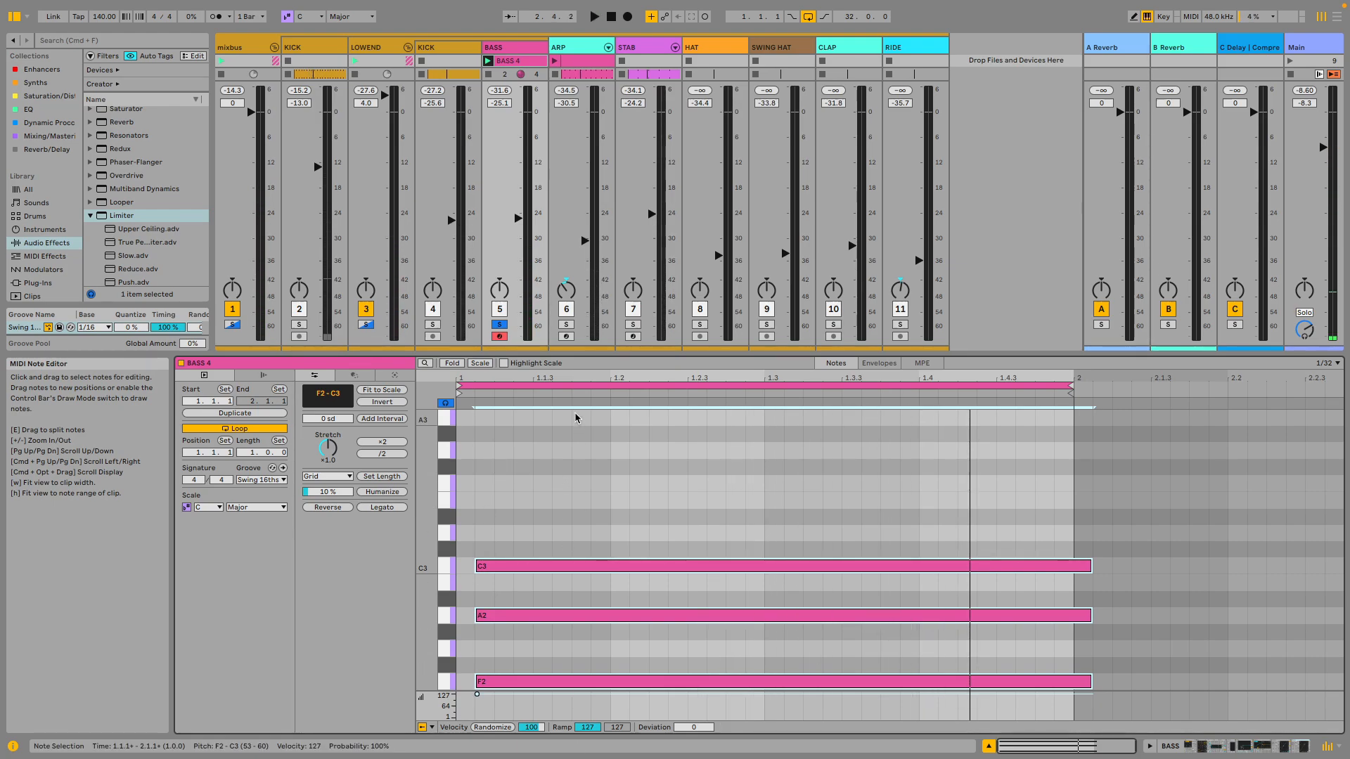
pyautogui.click(366, 325)
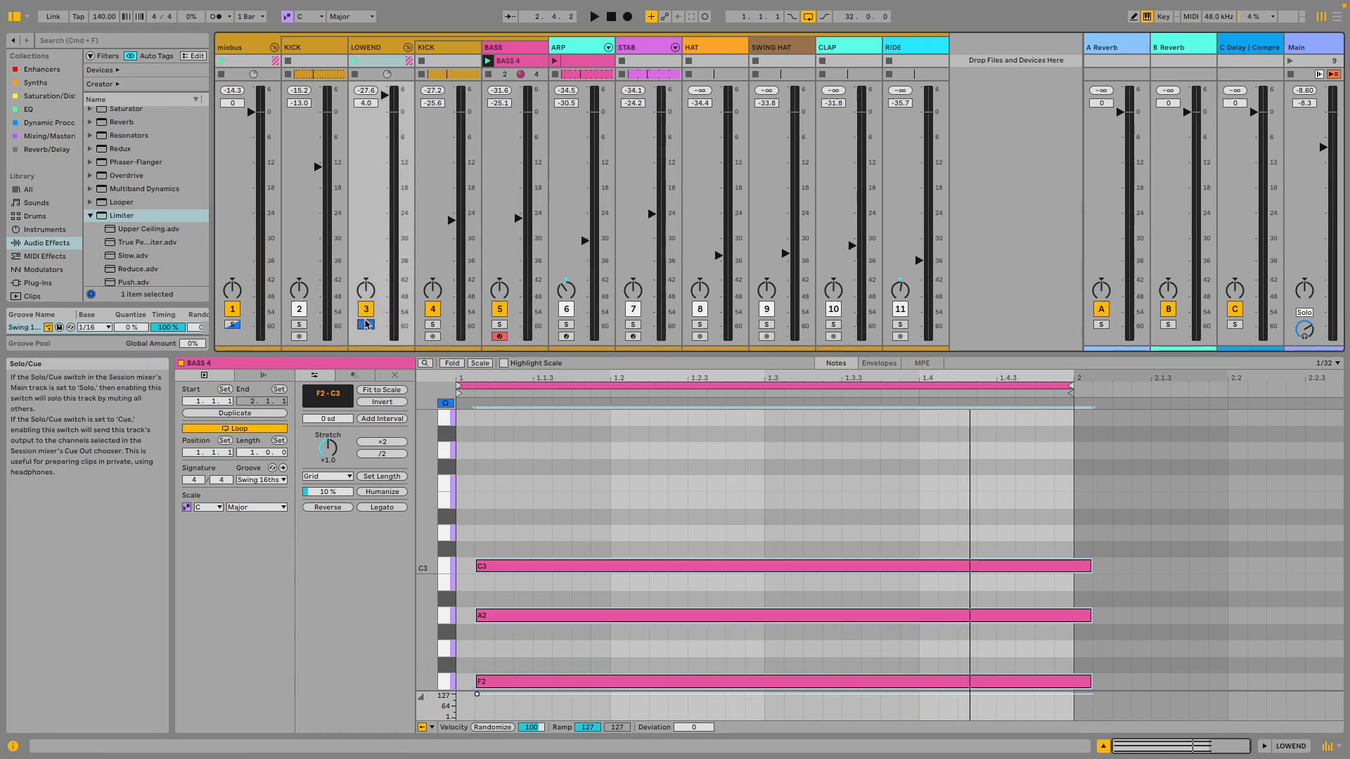
pyautogui.press('space')
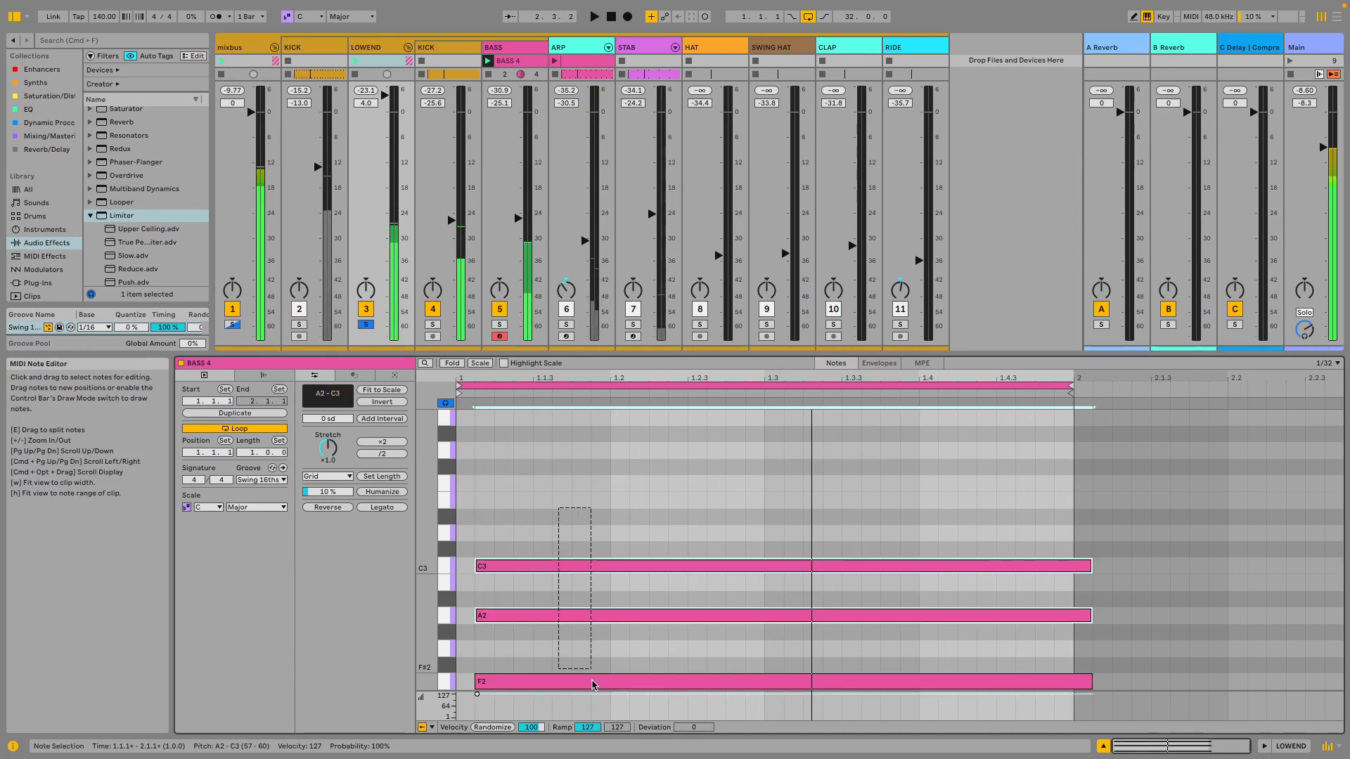
pyautogui.press('Right')
pyautogui.press('Left')
pyautogui.press('Left')
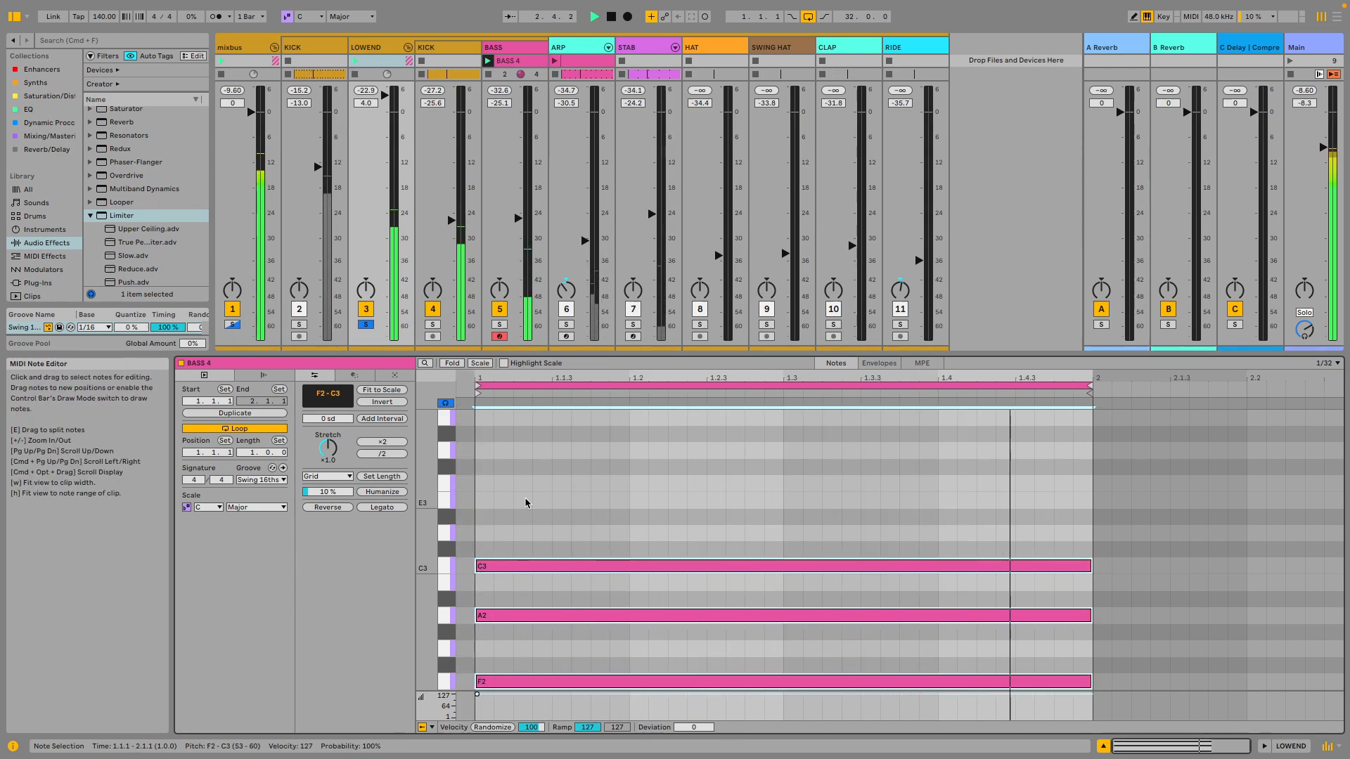
# Audition the chord's top note at D#3 and C3 during playback, and set it to C#3.
pyautogui.click(573, 567)
pyautogui.press('Up')
pyautogui.press('Up')
pyautogui.press('Up')
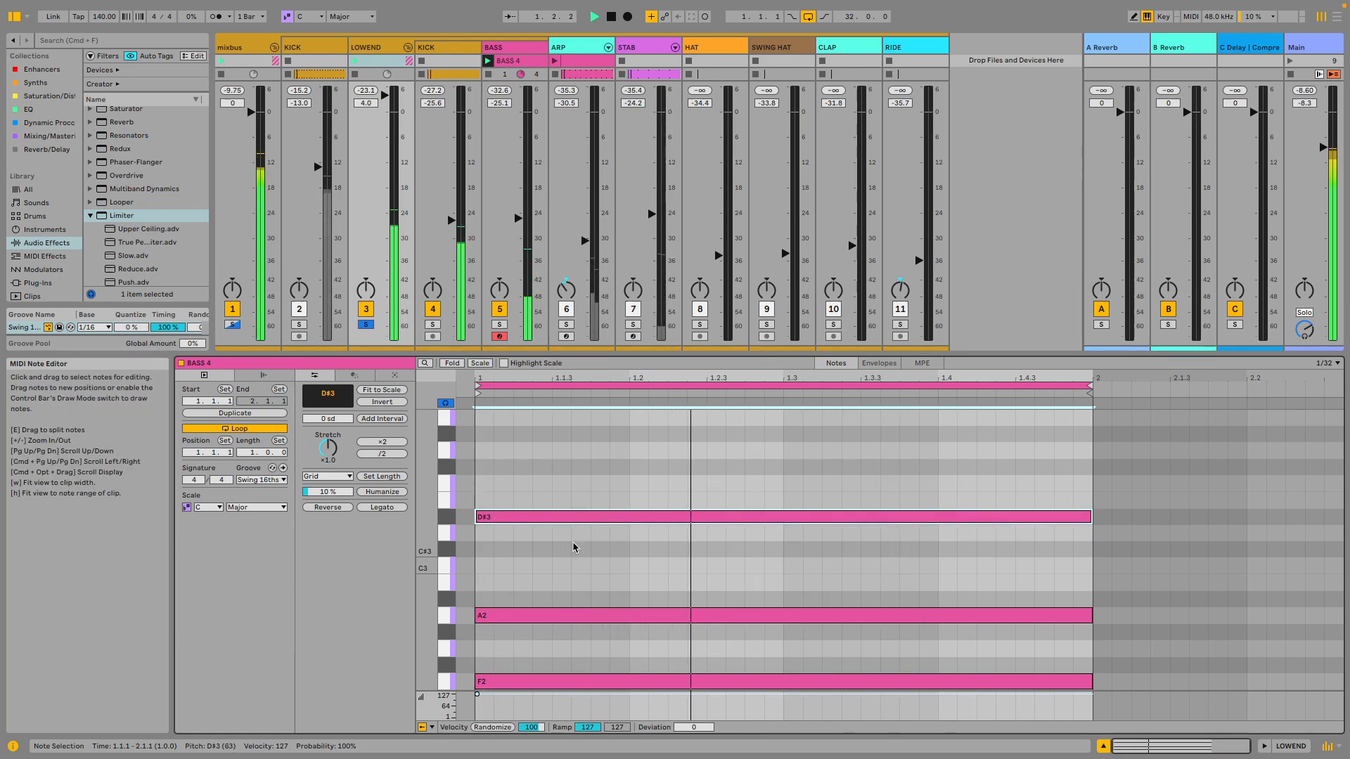
pyautogui.press('Down')
pyautogui.press('Down')
pyautogui.press('Down')
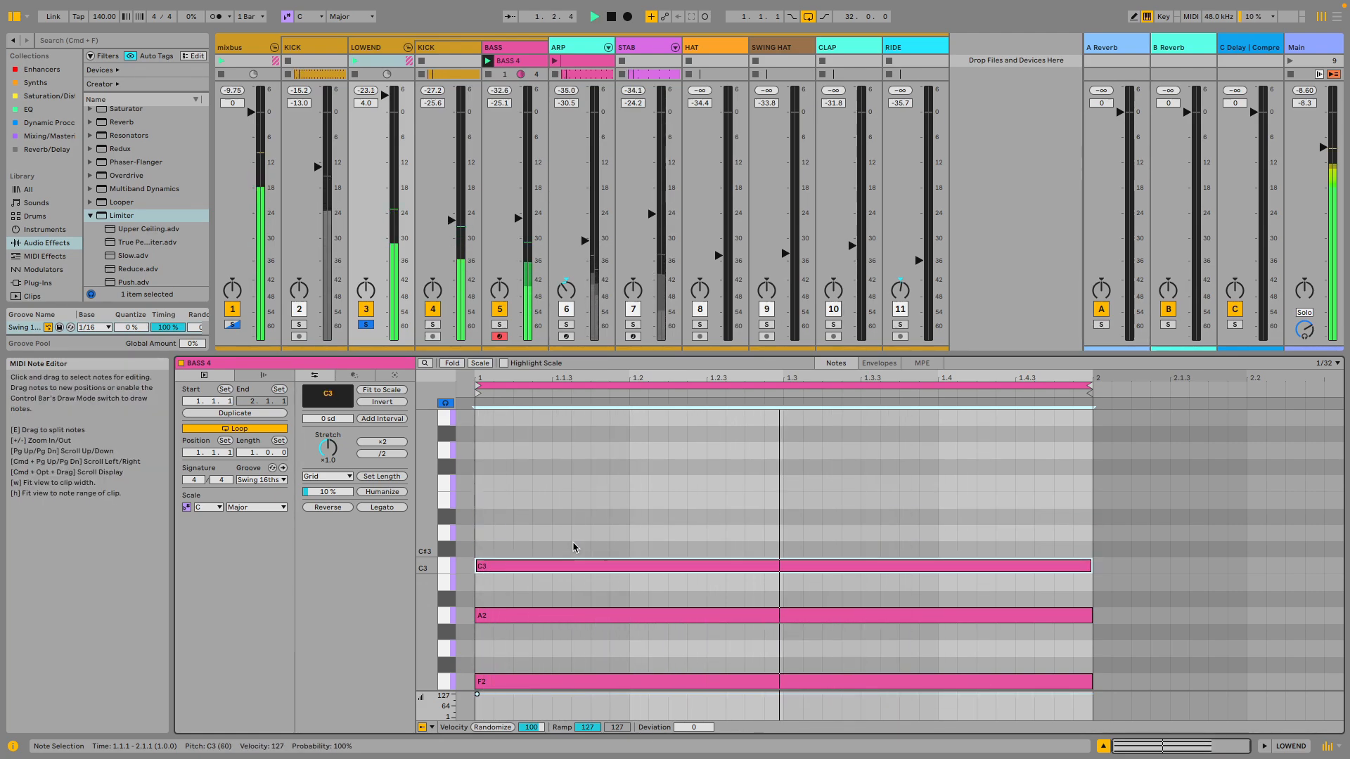
pyautogui.press('Up')
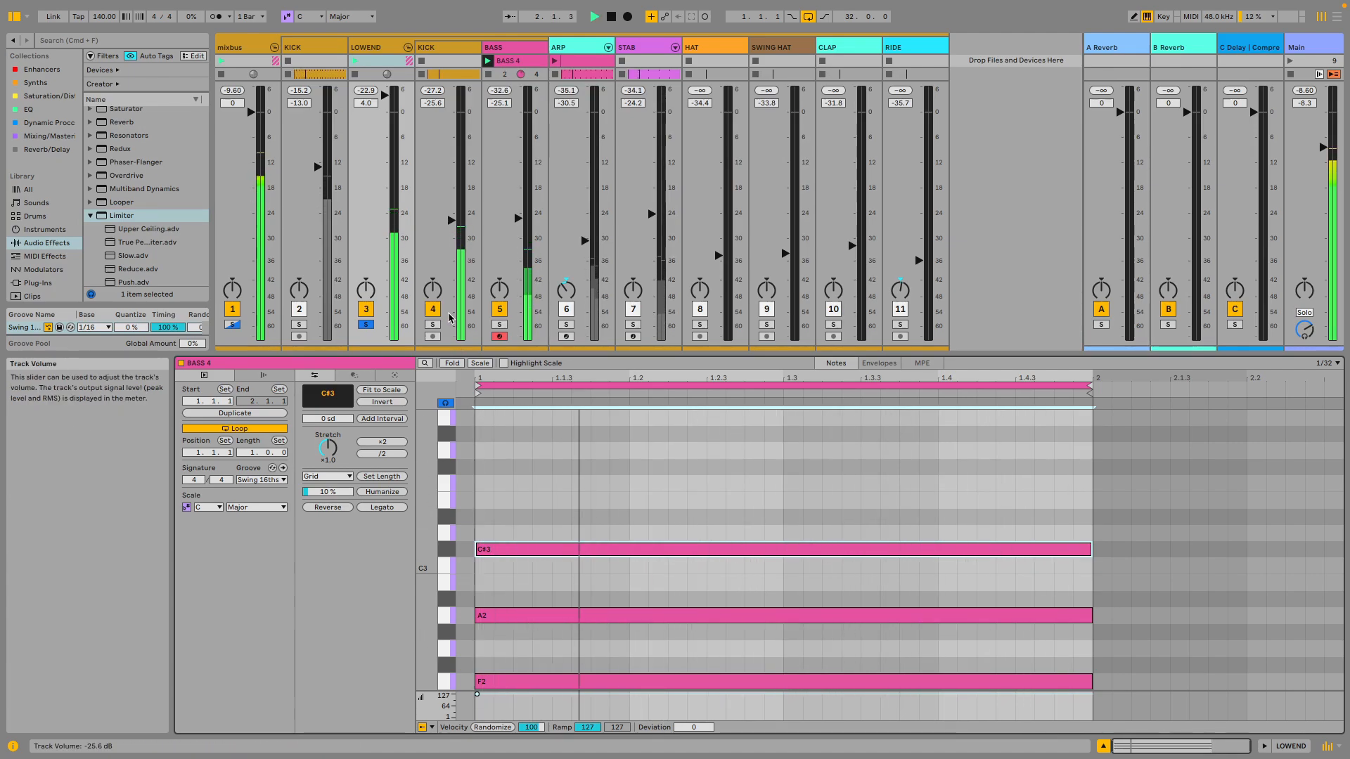
# Solo the BASS track, show its devices, try raising the synth's filter frequency, and undo that change.
pyautogui.click(494, 326)
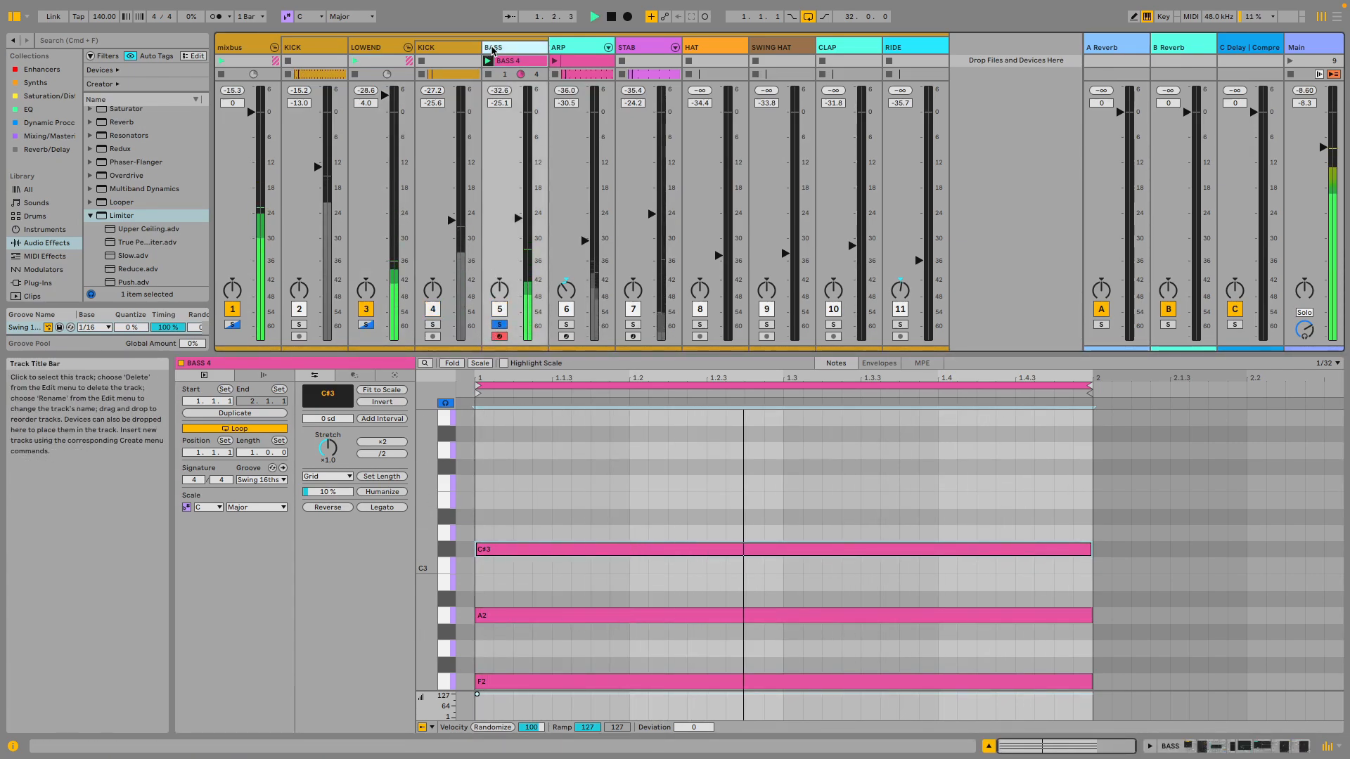
pyautogui.hotkey('shift', 'Tab')
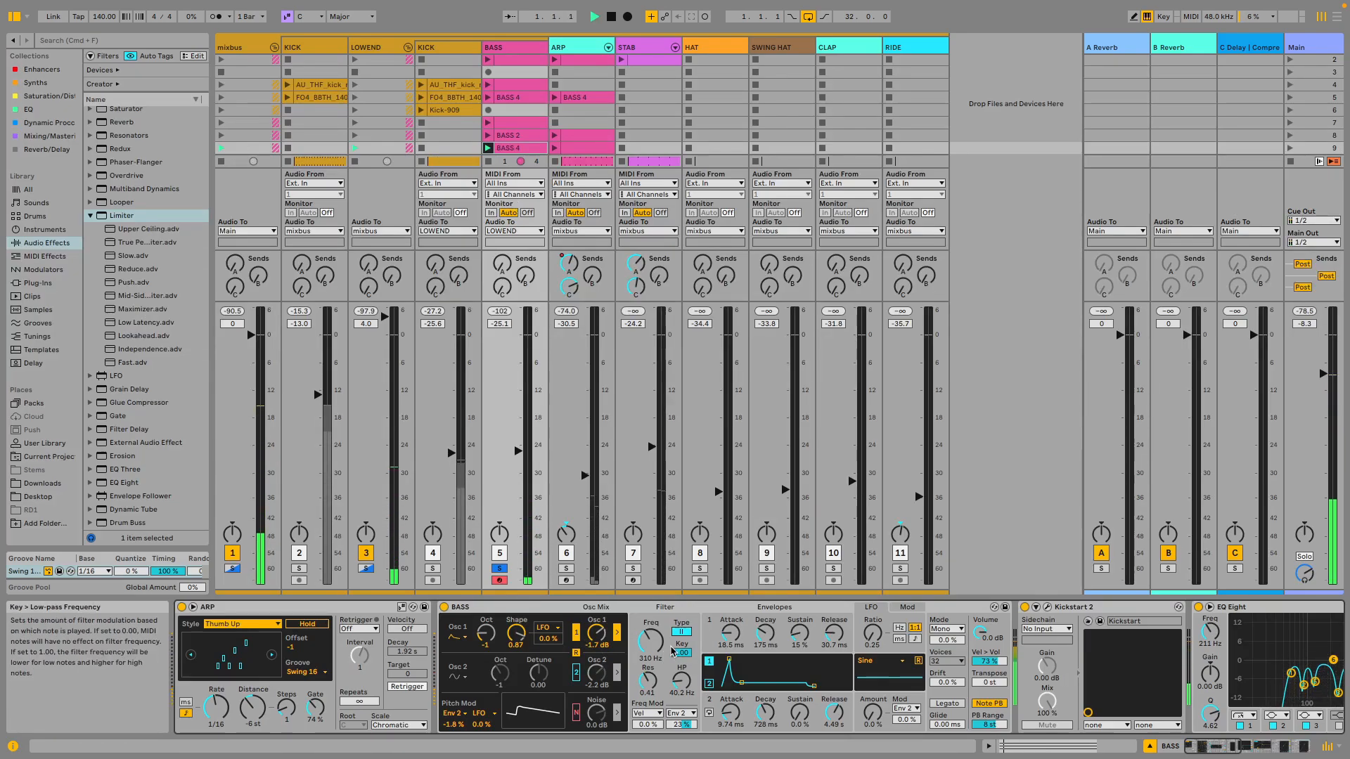
pyautogui.moveTo(647, 661); pyautogui.dragTo(647, 650)
pyautogui.press('super+z')
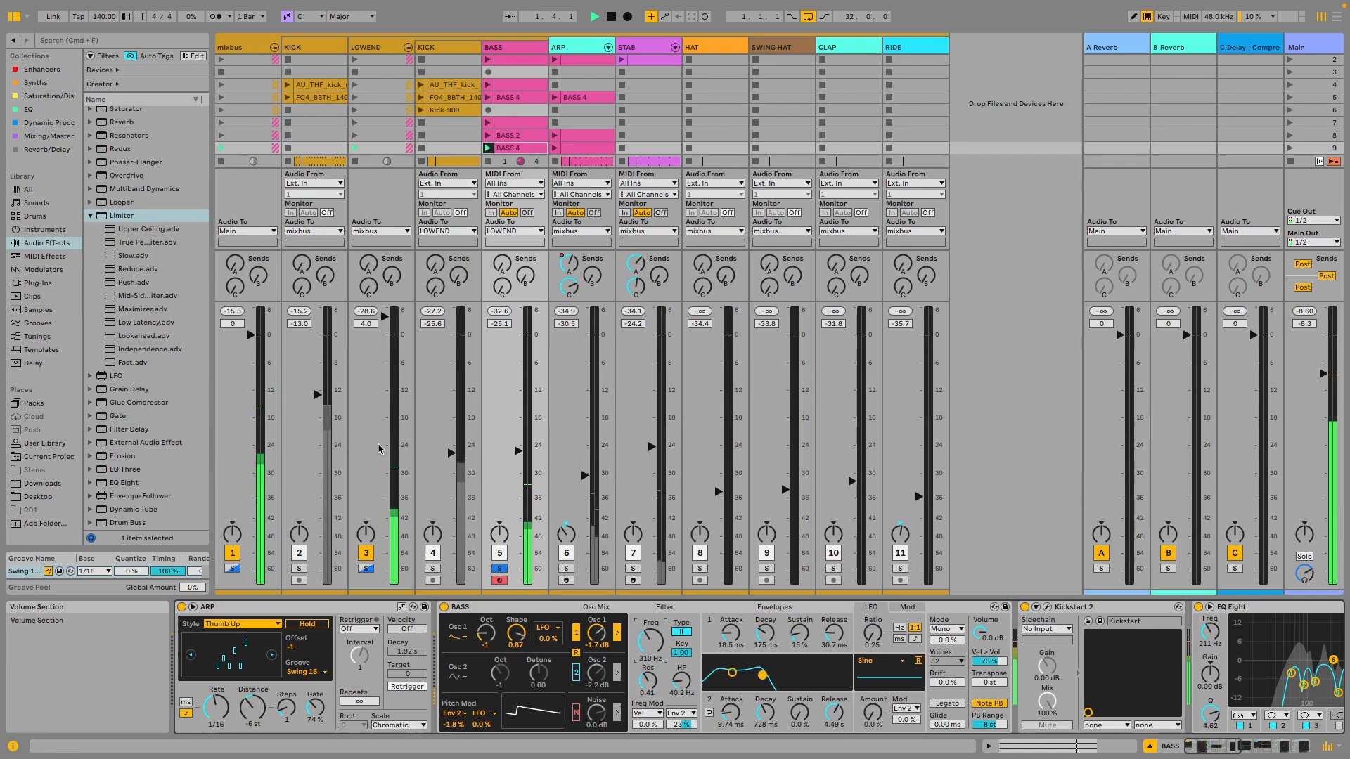
# Stop playback, disarm and unsolo the BASS track, and deactivate its ARP arpeggiator.
pyautogui.press('space')
pyautogui.click(499, 580)
pyautogui.click(500, 568)
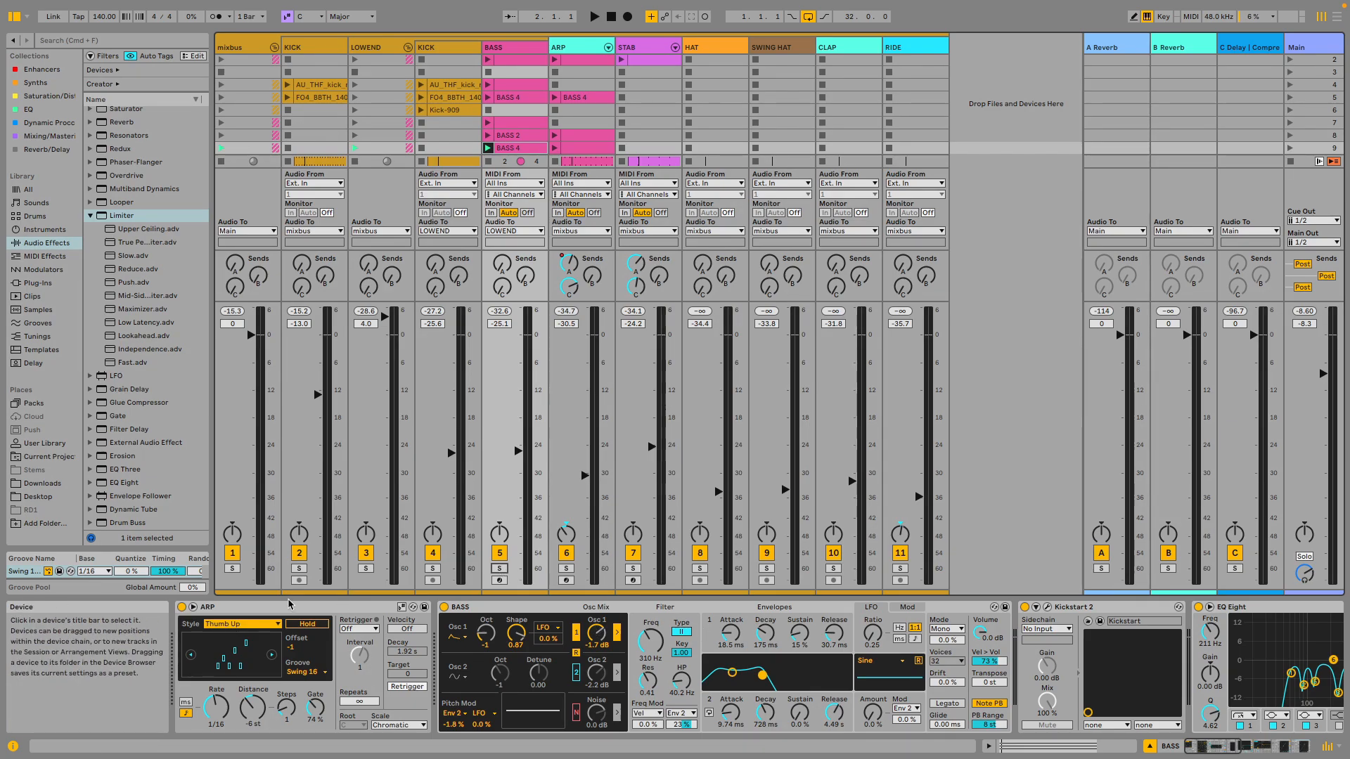
pyautogui.click(259, 612)
pyautogui.press('0')
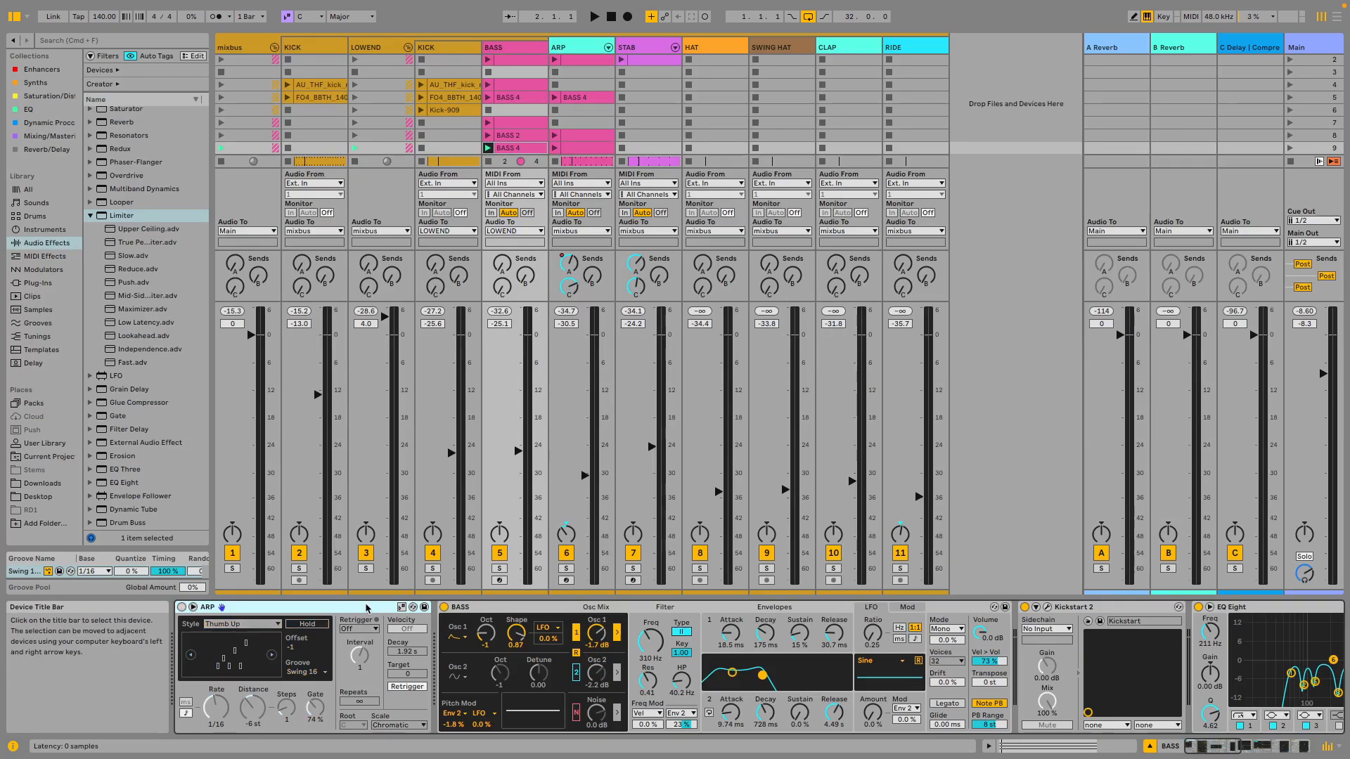
# Arm the BASS track and compare its synth's Envelope 2 with cycling off and on, leaving cycling on.
pyautogui.click(743, 708)
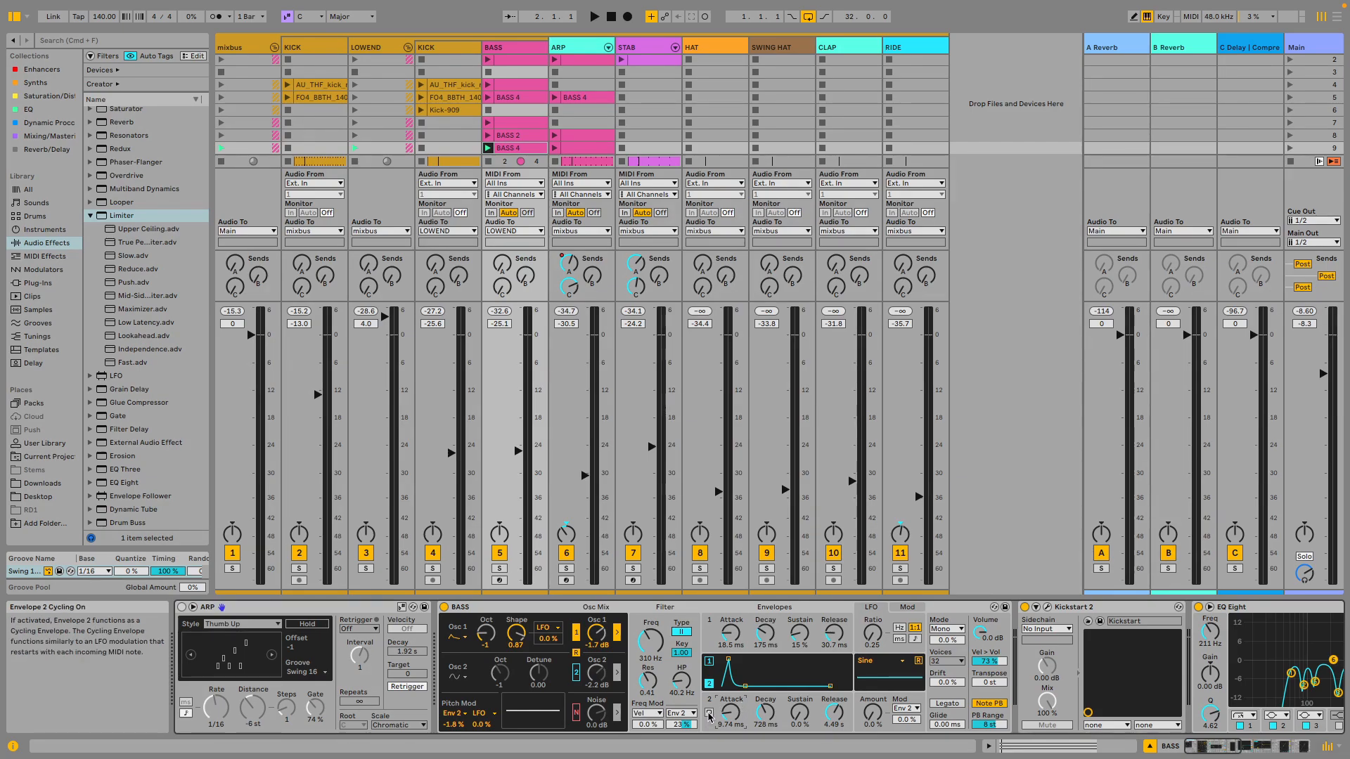
pyautogui.click(709, 713)
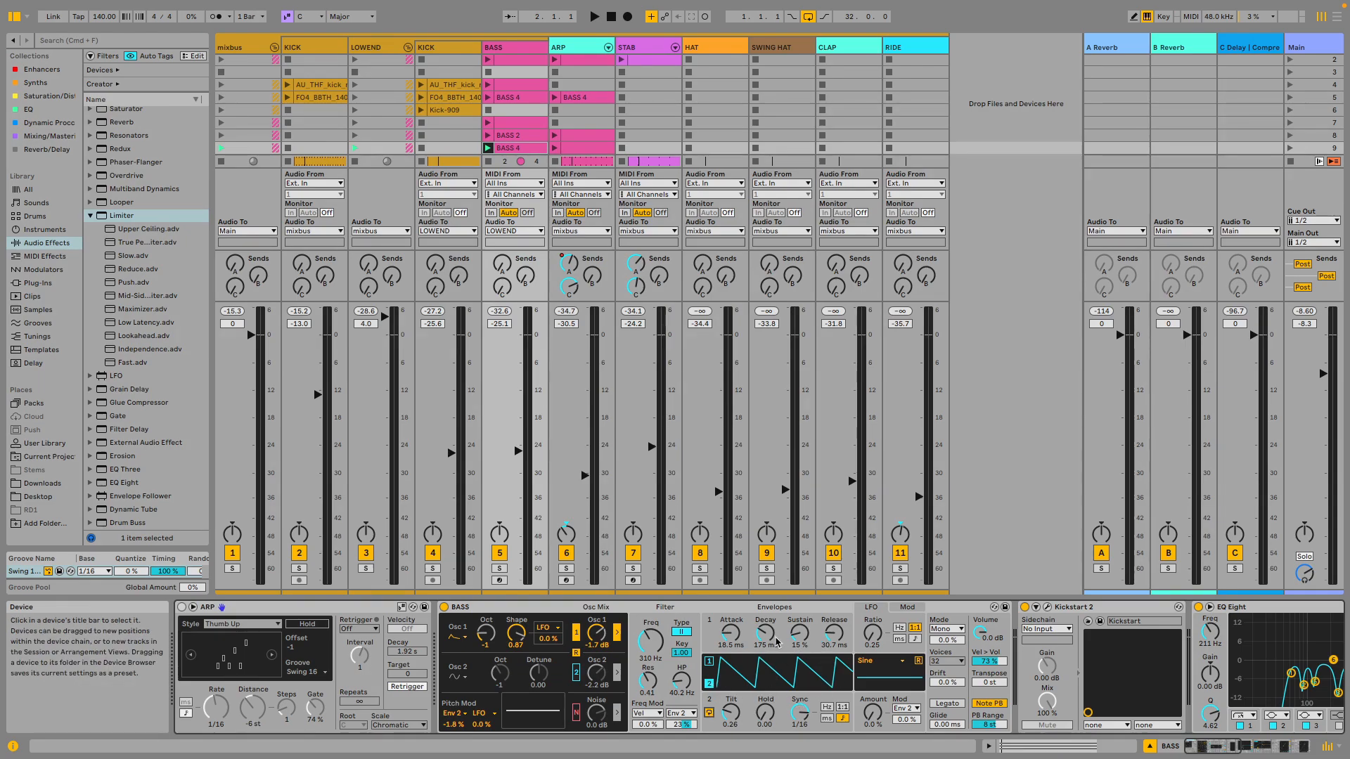
pyautogui.click(500, 581)
pyautogui.click(709, 713)
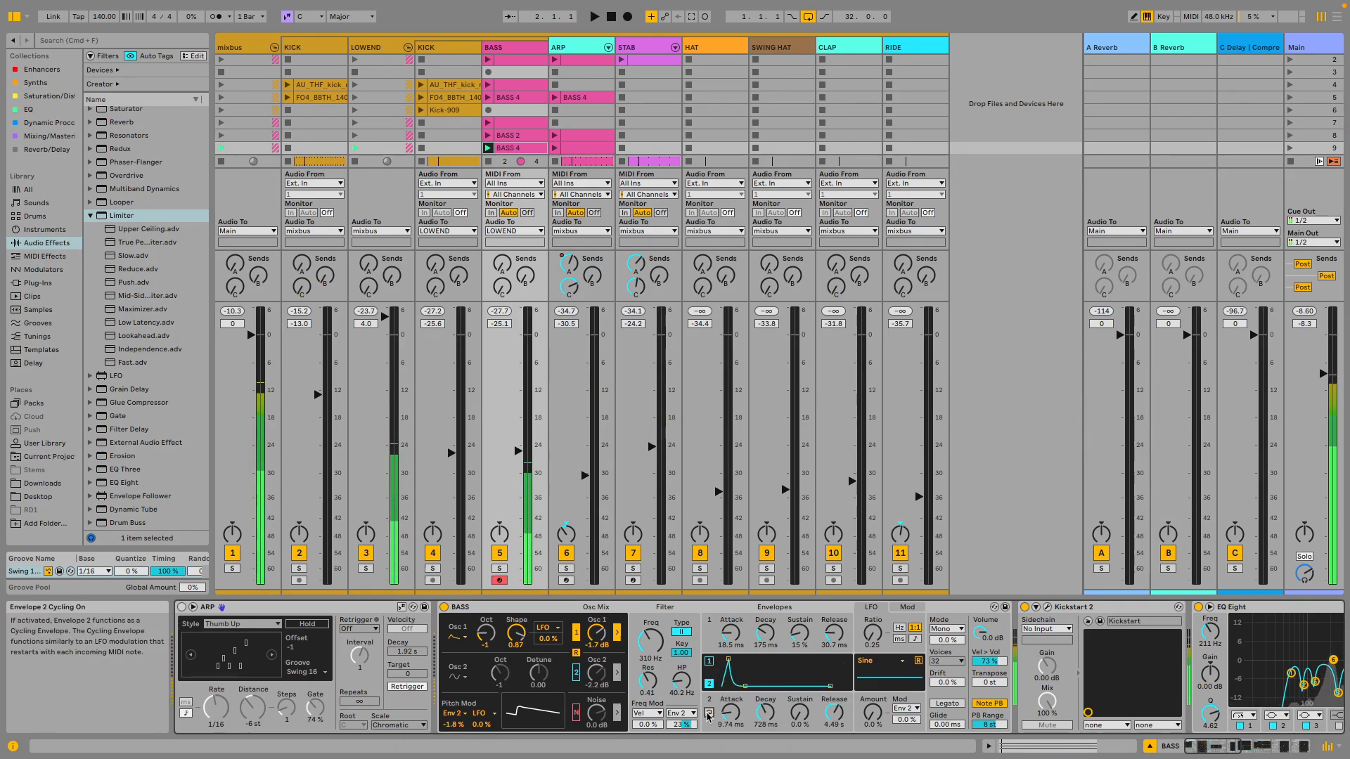
pyautogui.click(709, 713)
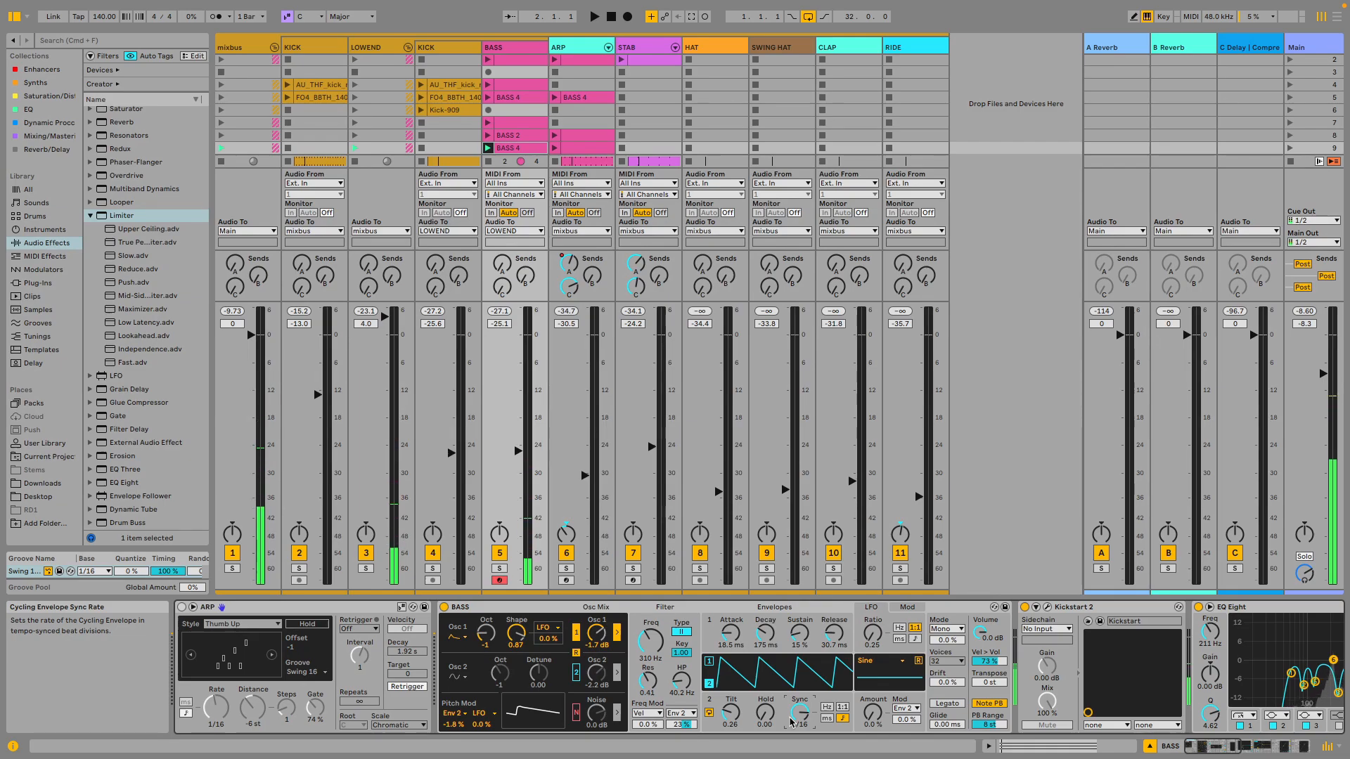
# Set the cycling envelope's sync rate to 1/6 and play the bass with the LOWEND group soloed.
pyautogui.moveTo(791, 720); pyautogui.dragTo(790, 703)
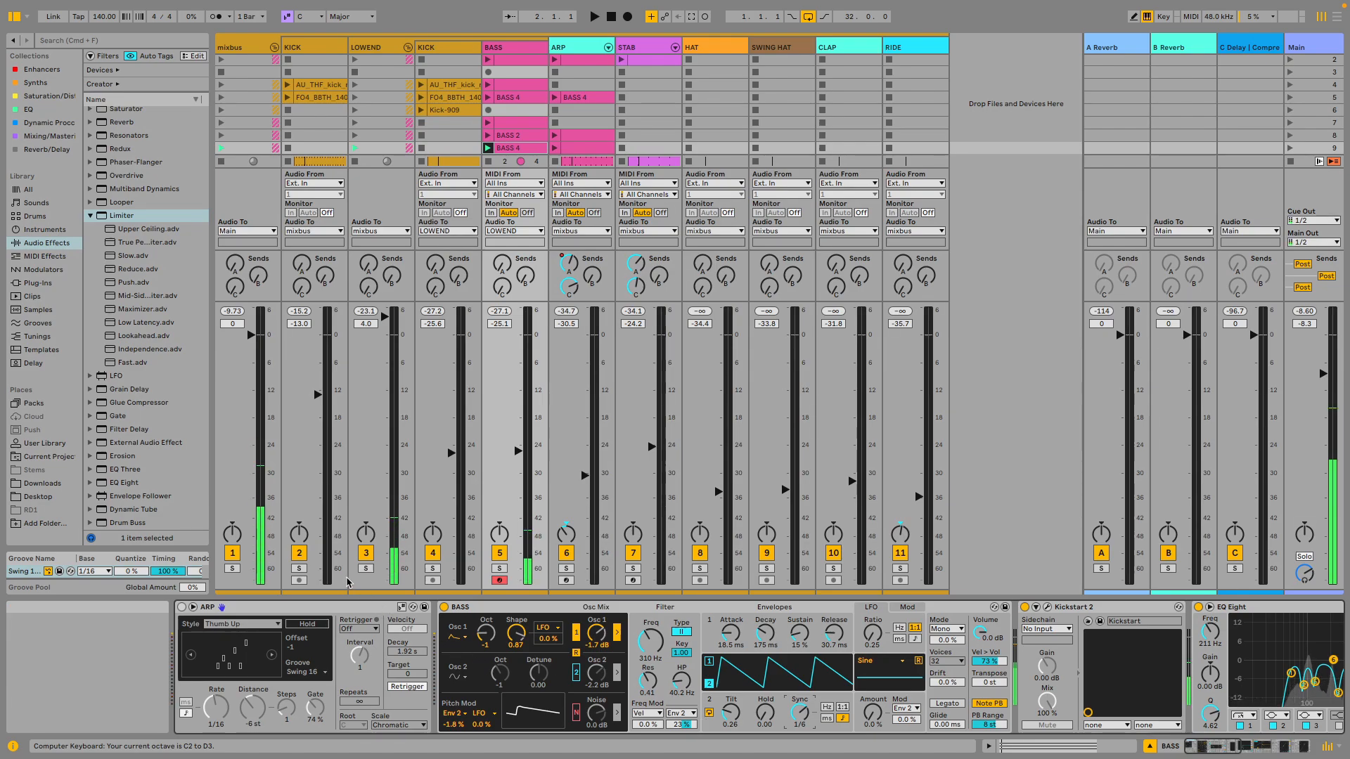
pyautogui.click(366, 569)
pyautogui.press('space')
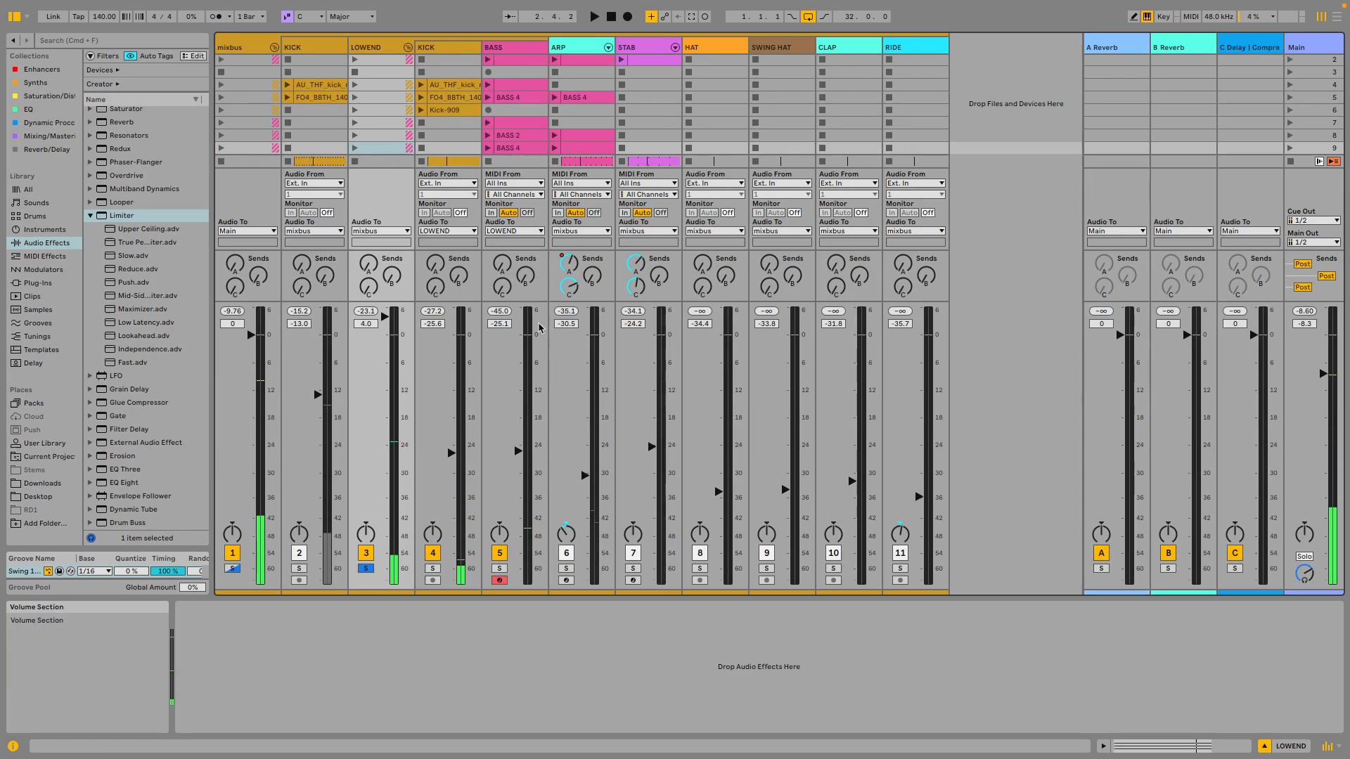
pyautogui.press('space')
pyautogui.click(501, 47)
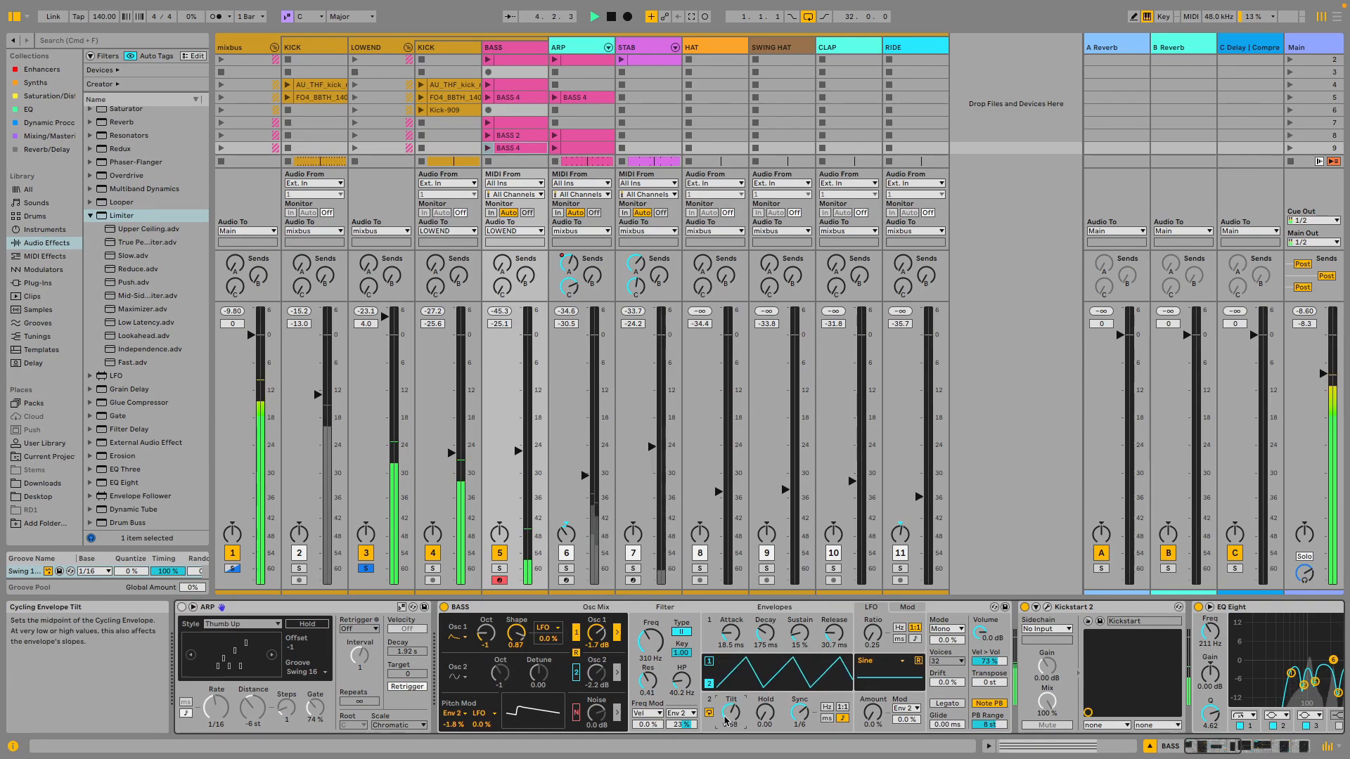
# Audition different shapes for the bass synth's cycling envelope, and restore Tilt to 0.26 with Sync at 1/6.
pyautogui.moveTo(727, 721); pyautogui.dragTo(728, 735)
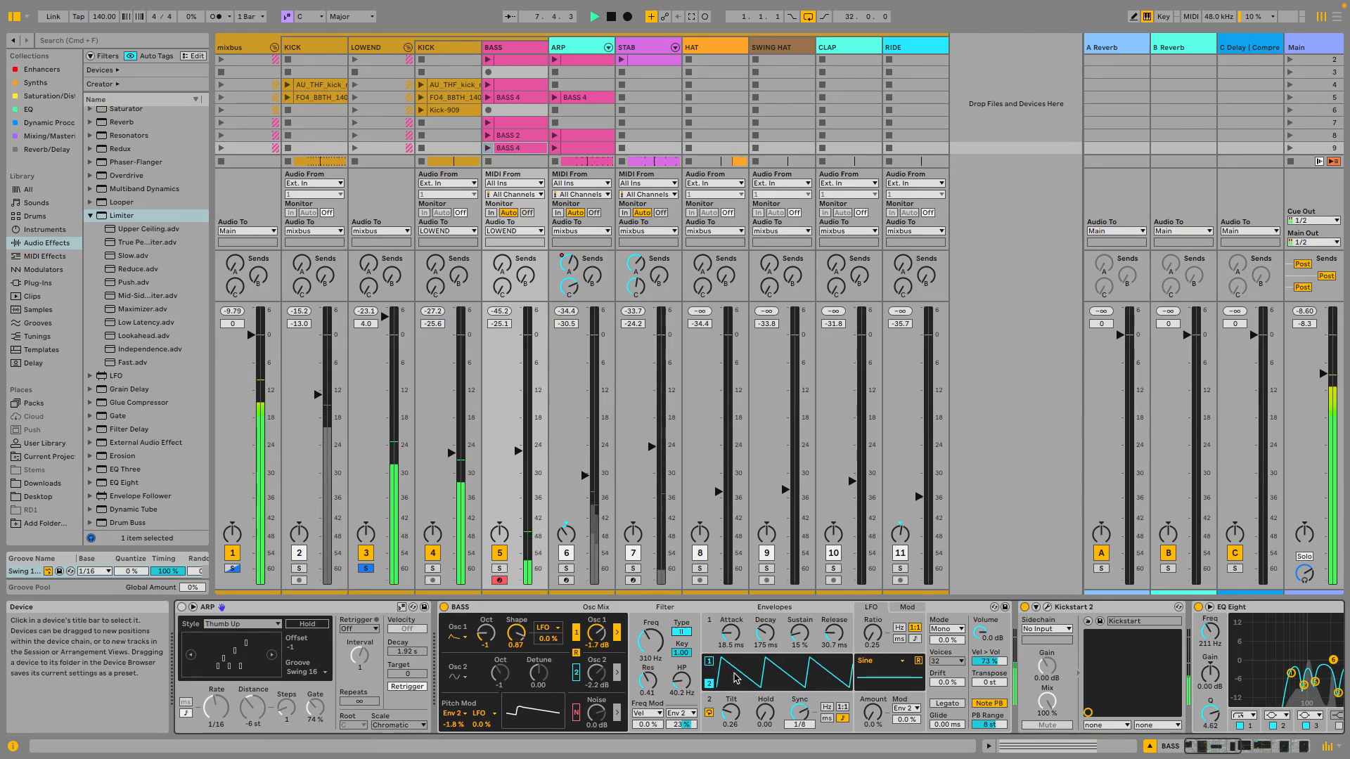
pyautogui.moveTo(733, 720); pyautogui.dragTo(765, 724)
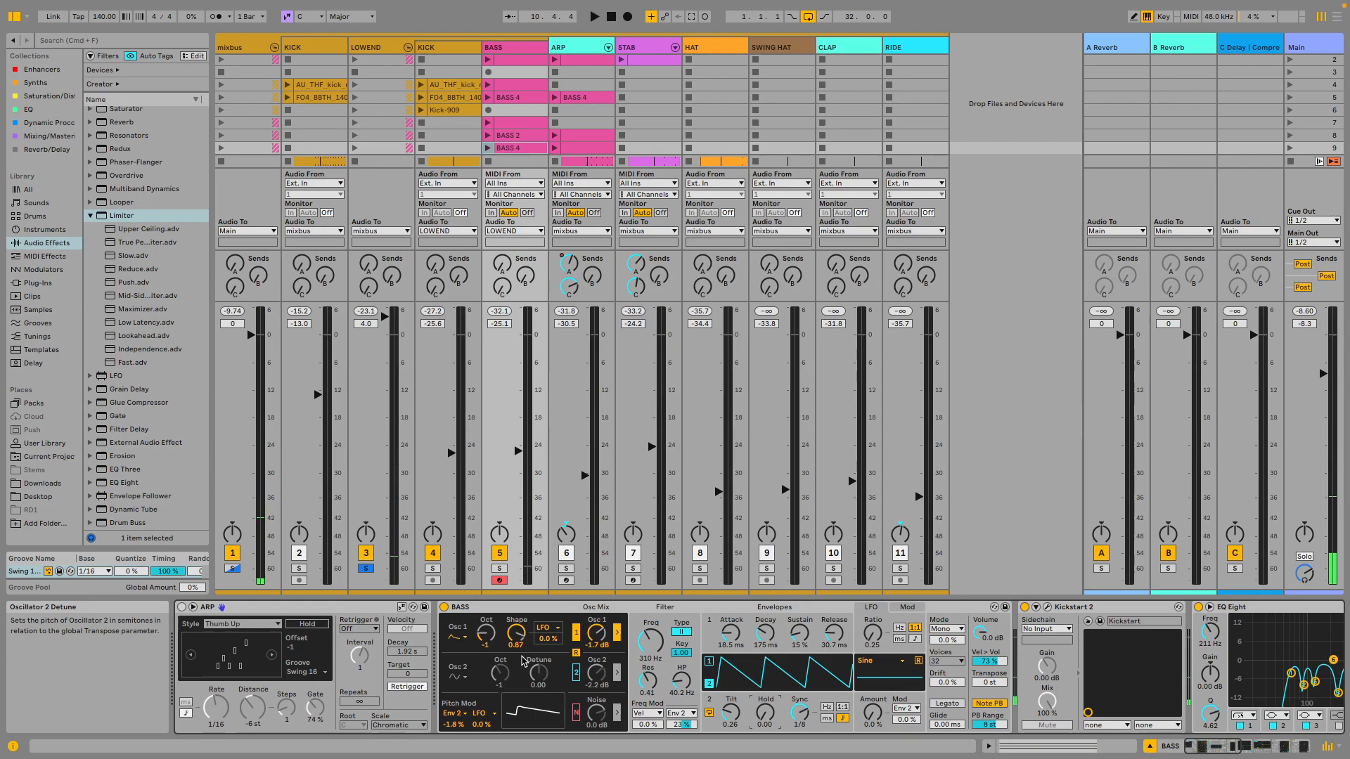
pyautogui.press('space')
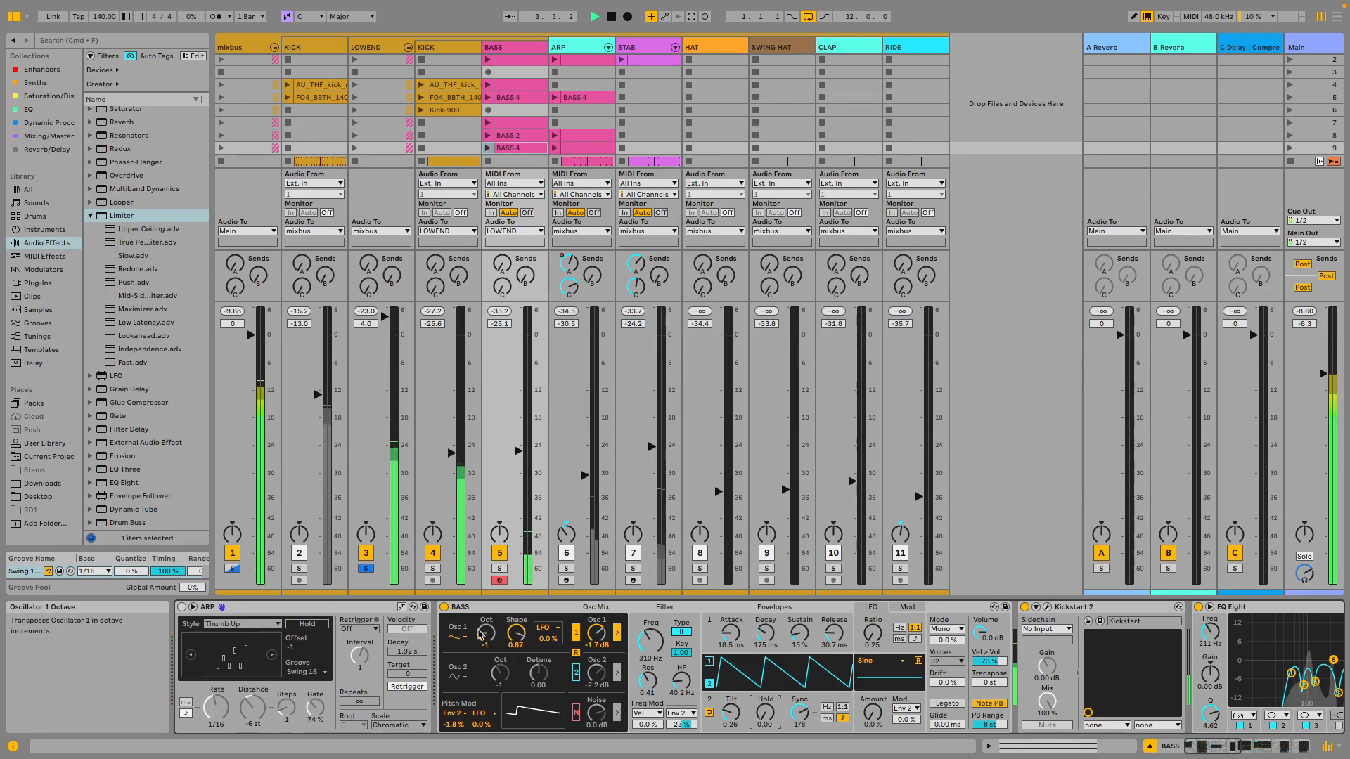
pyautogui.click(457, 638)
pyautogui.click(459, 655)
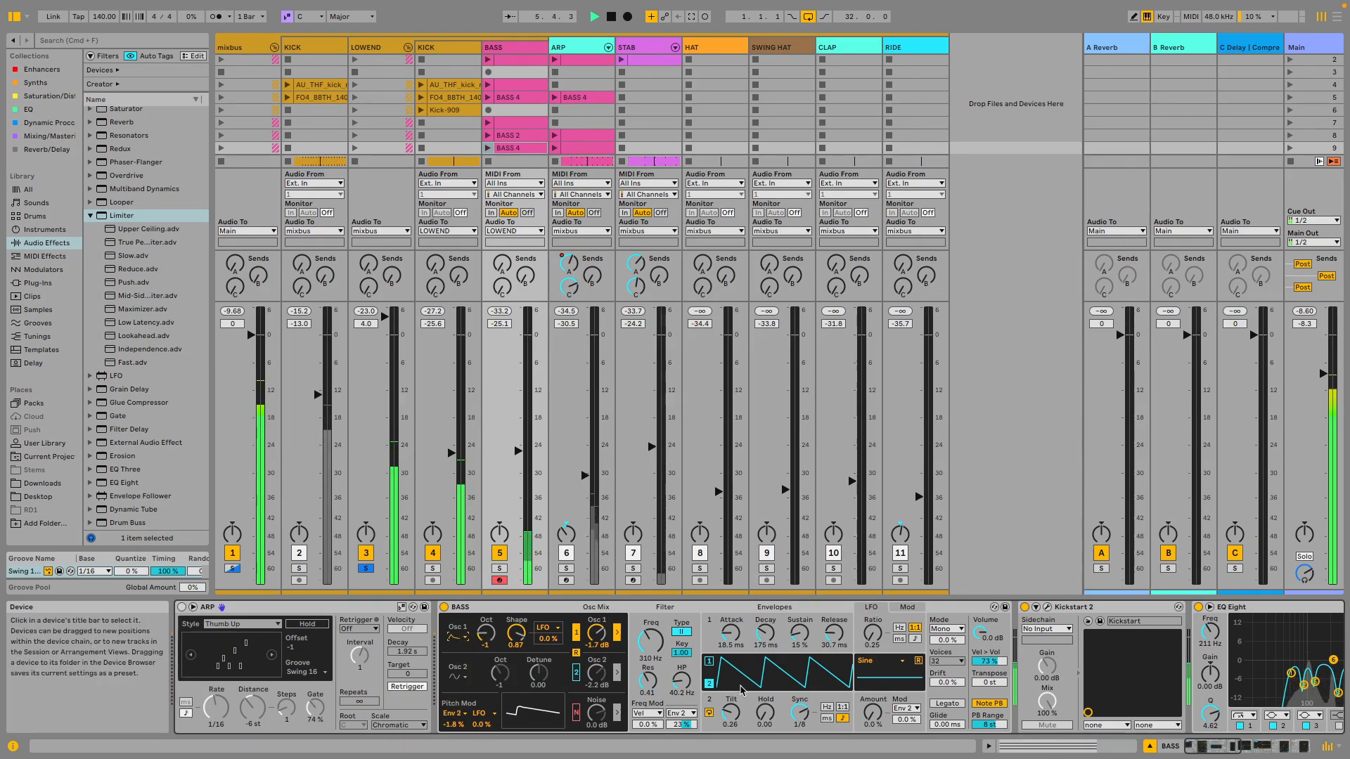
# Try a 1/16 sync rate on the cycling envelope, undo it, and turn off Envelope 2 cycling.
pyautogui.moveTo(791, 712); pyautogui.dragTo(792, 704)
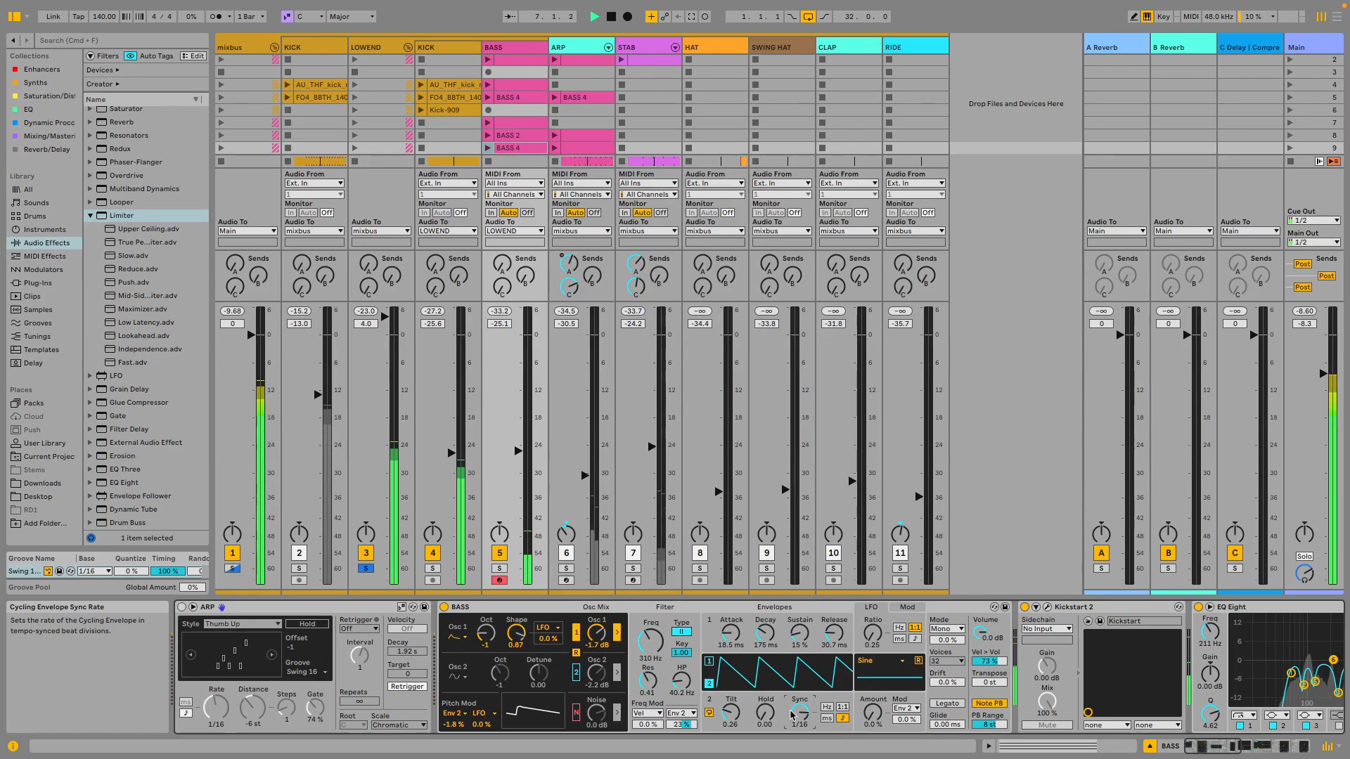
pyautogui.press('super+z')
pyautogui.click(710, 713)
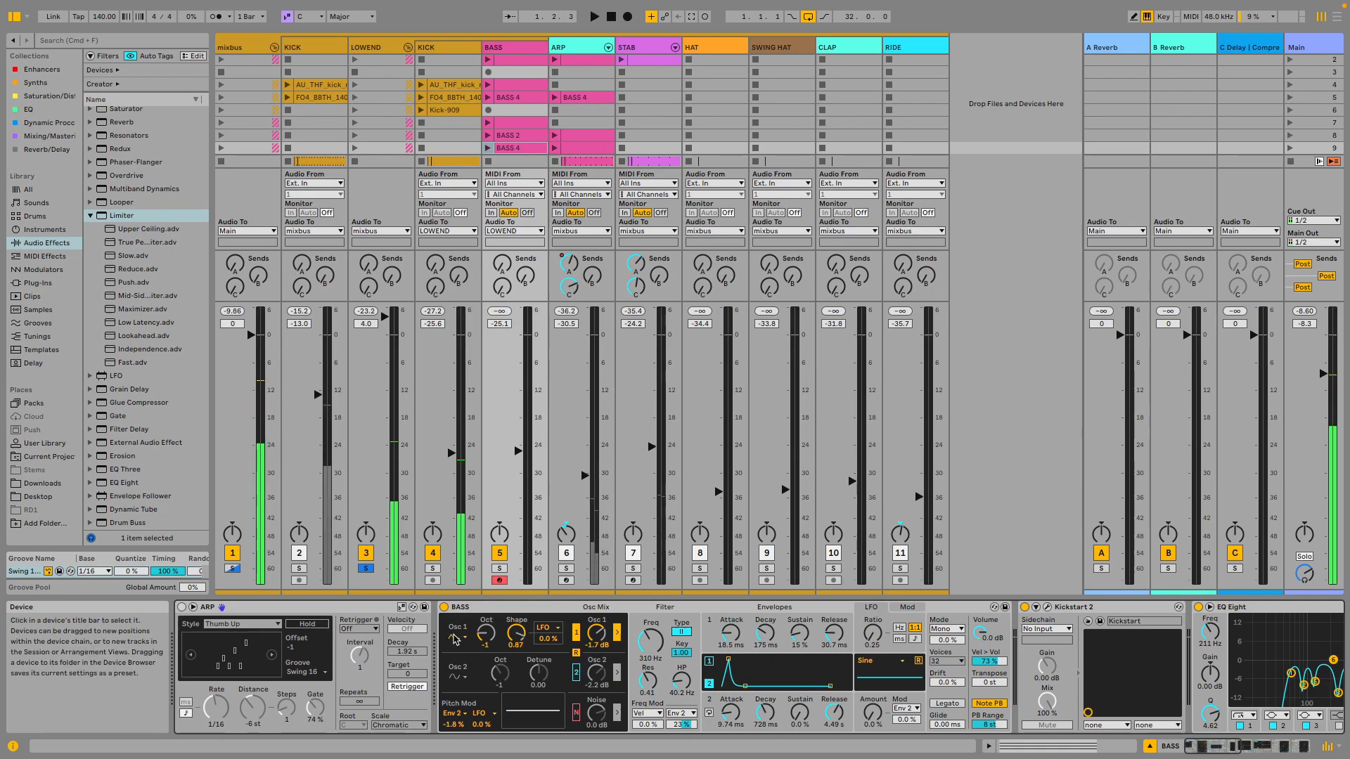
# Unsolo the LOWEND group and compare the device chains of the BASS, ARP and STAB tracks, ending on ARP.
pyautogui.click(364, 569)
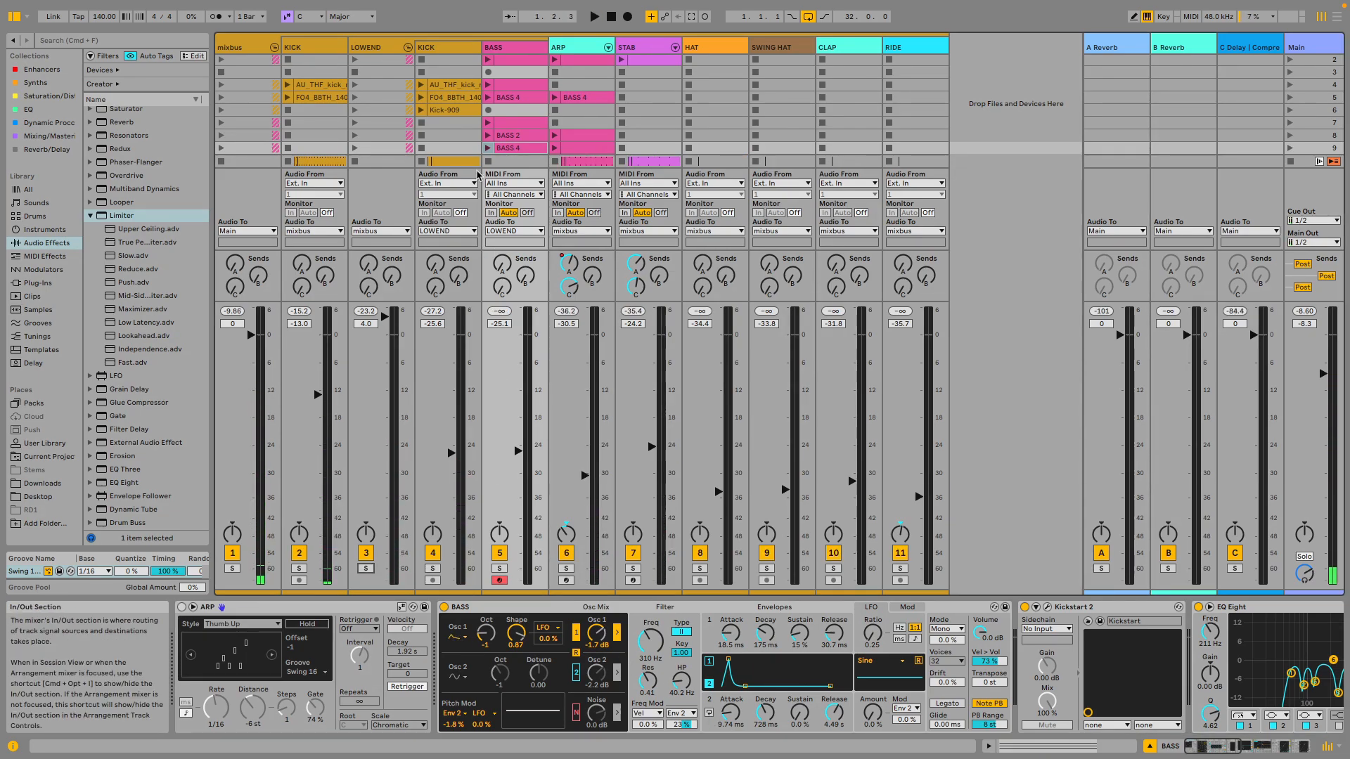
pyautogui.click(497, 49)
pyautogui.click(578, 48)
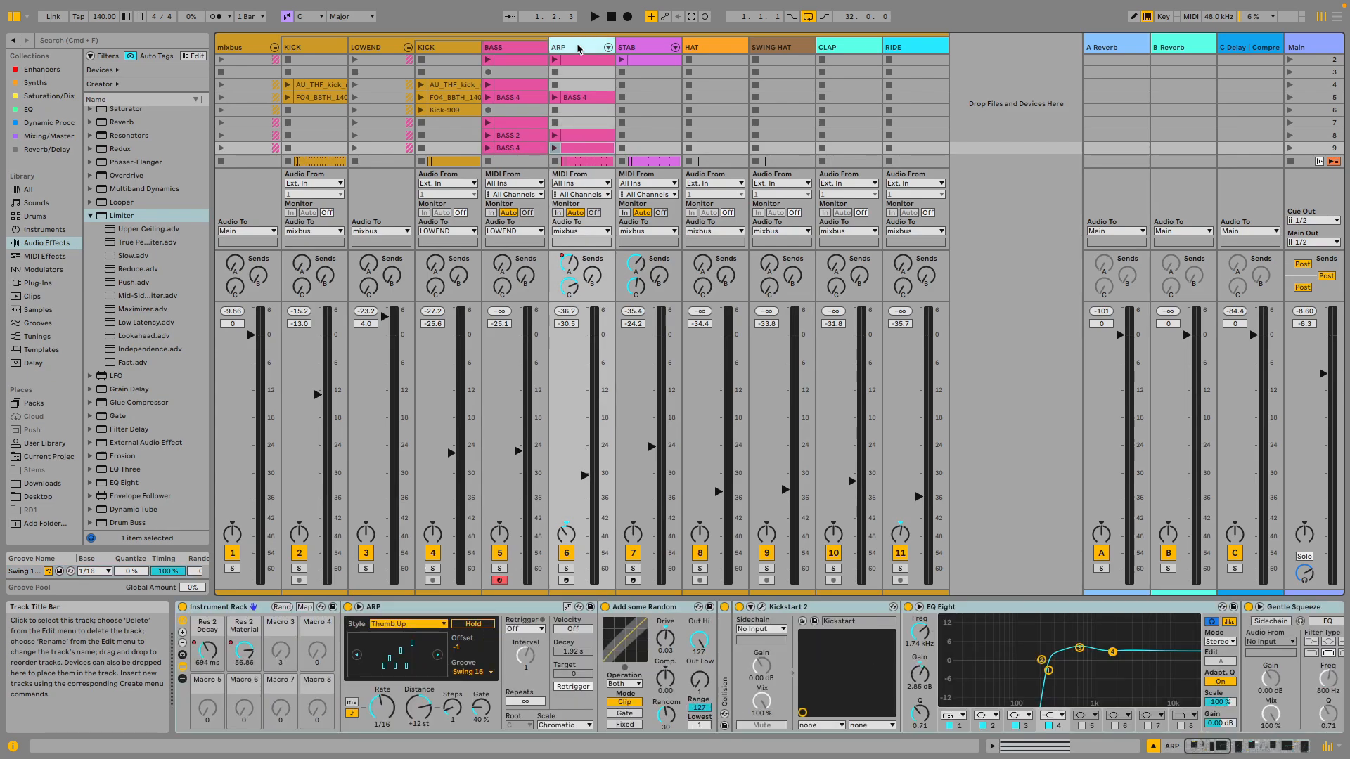
pyautogui.click(636, 45)
pyautogui.click(578, 46)
pyautogui.click(648, 44)
pyautogui.click(588, 48)
# Solo the ARP track, start playback, and switch to Arrangement View.
pyautogui.click(566, 568)
pyautogui.press('space')
pyautogui.press('Tab')
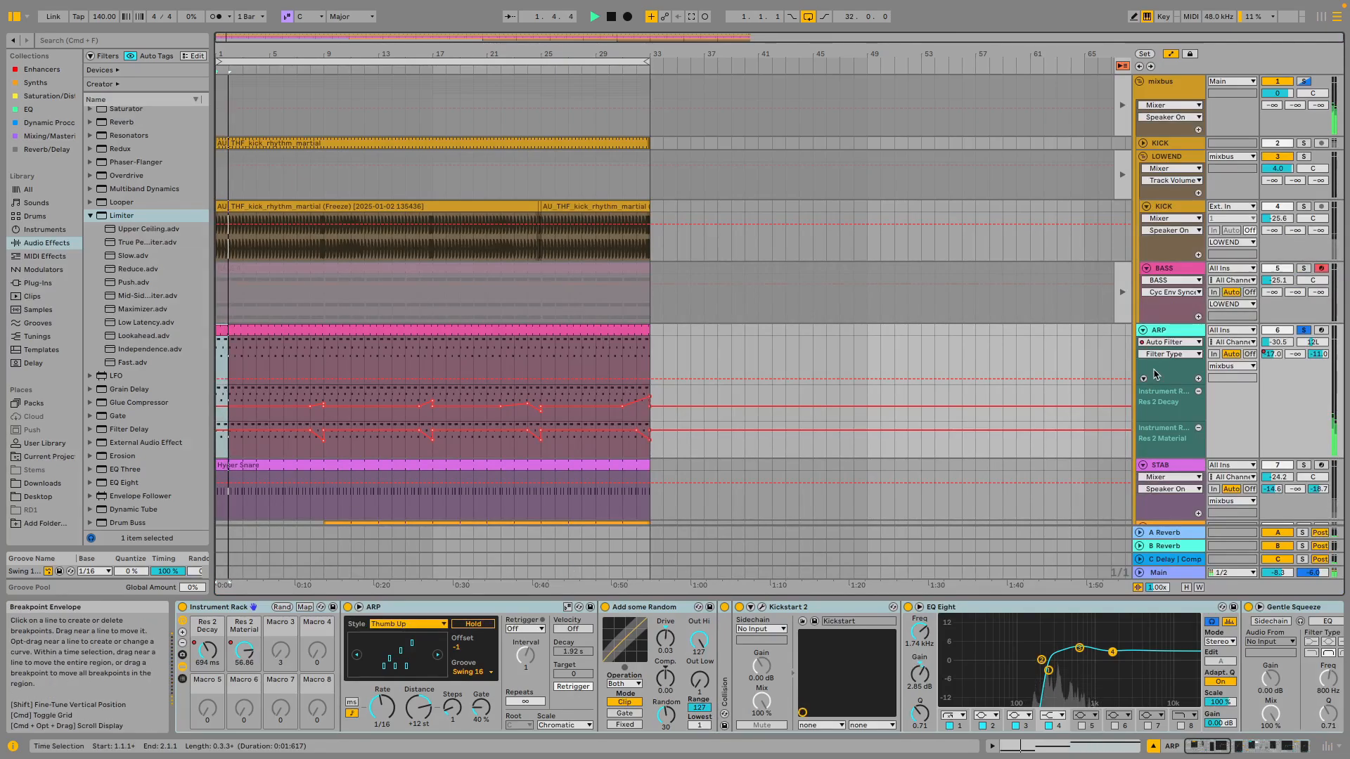
# Return all tracks to arrangement playback and look over the effects in the later part of the ARP device chain.
pyautogui.click(1123, 65)
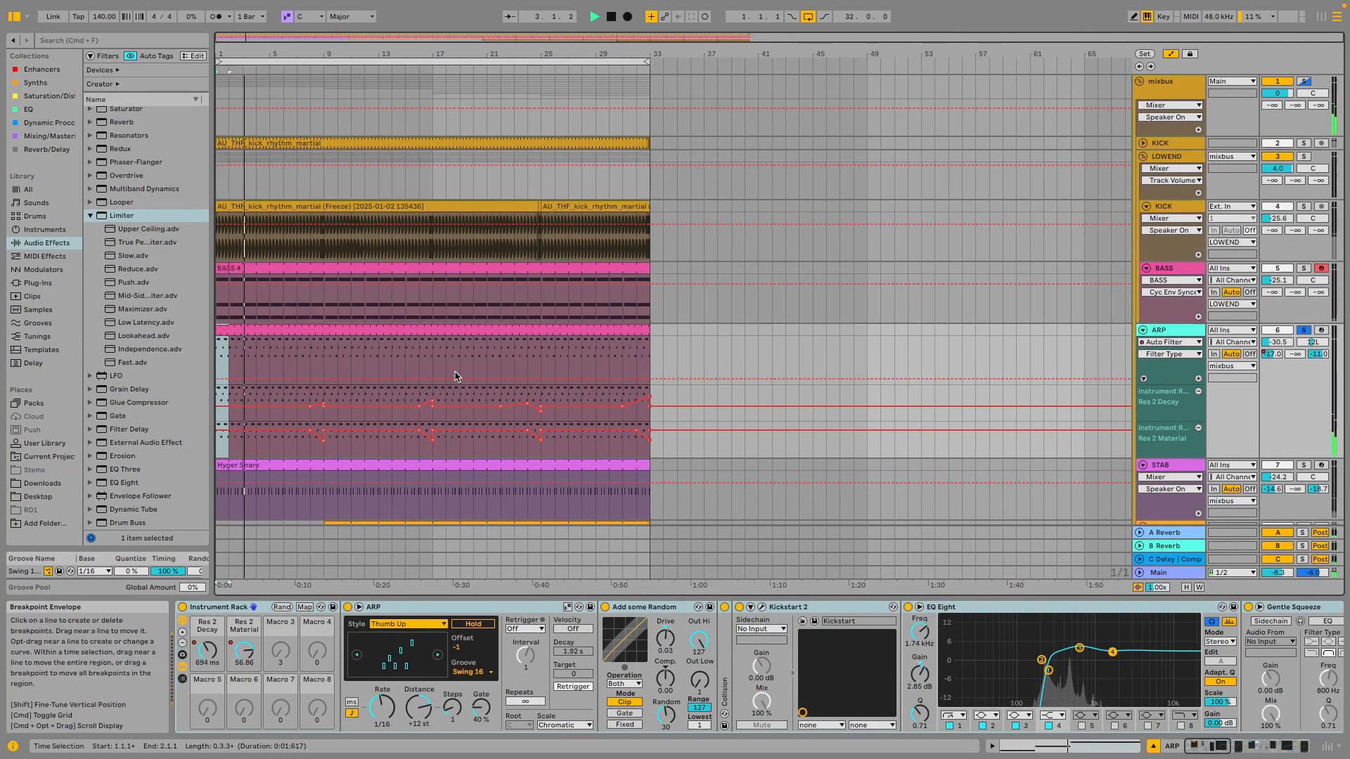
pyautogui.click(1177, 332)
pyautogui.doubleClick(1177, 332)
pyautogui.hscroll(15, 830, 671)
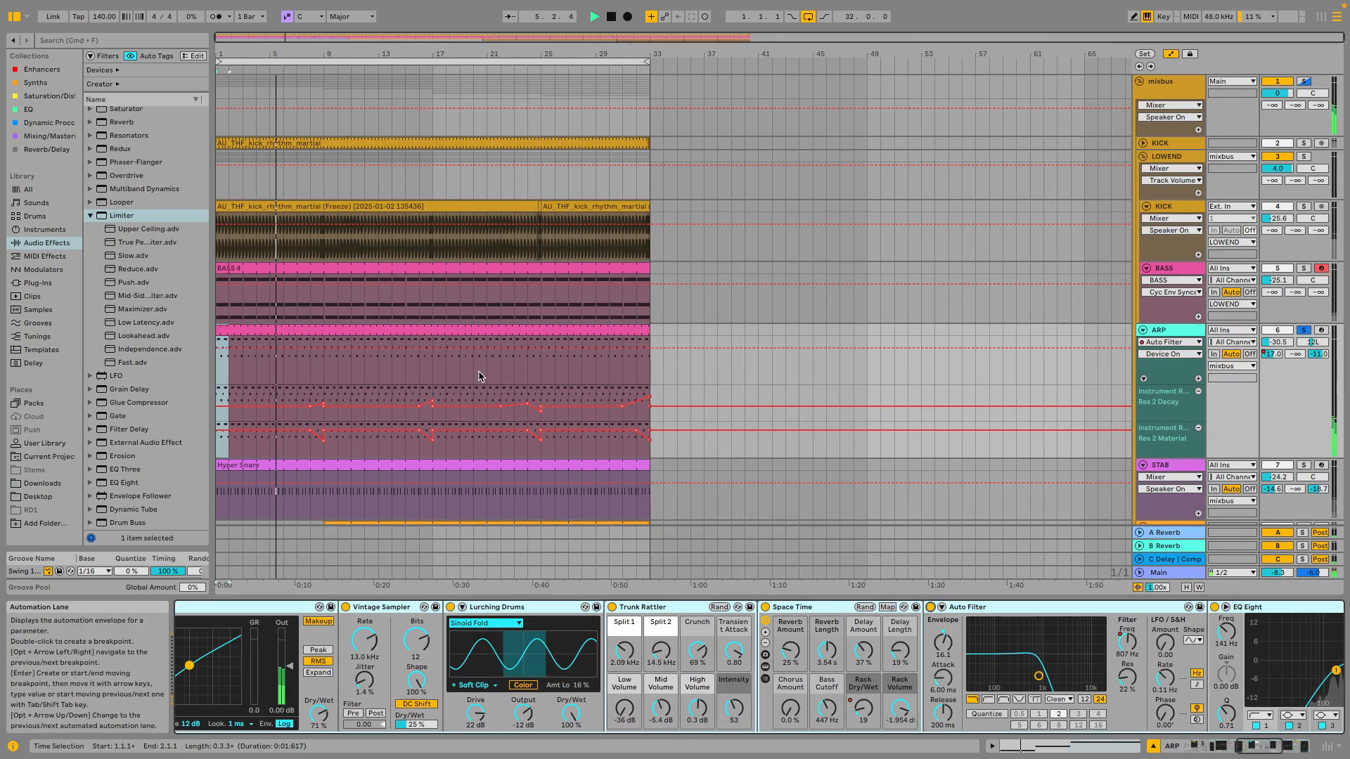
# Review the ARP track's device chain in Session View, and stop playback.
pyautogui.press('Tab')
pyautogui.hscroll(-15, 597, 606)
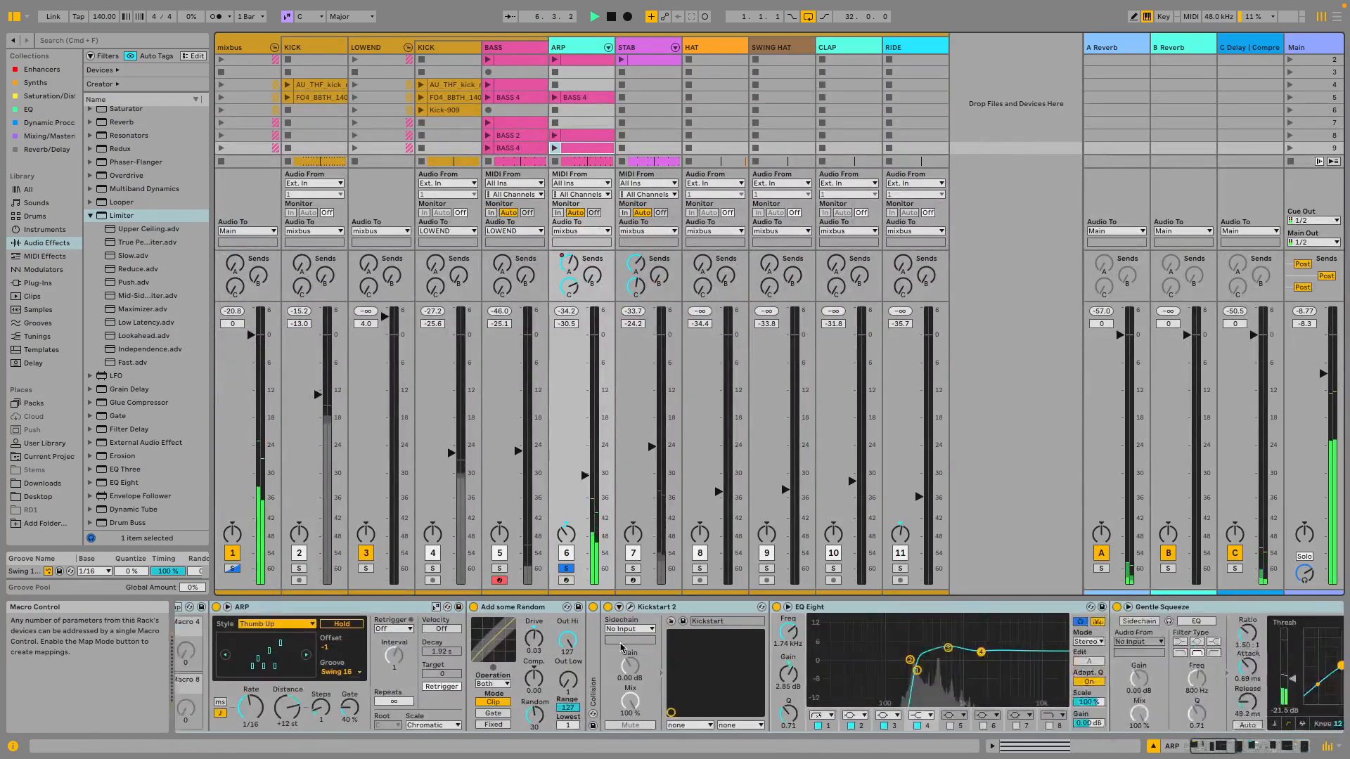
pyautogui.hscroll(10, 828, 717)
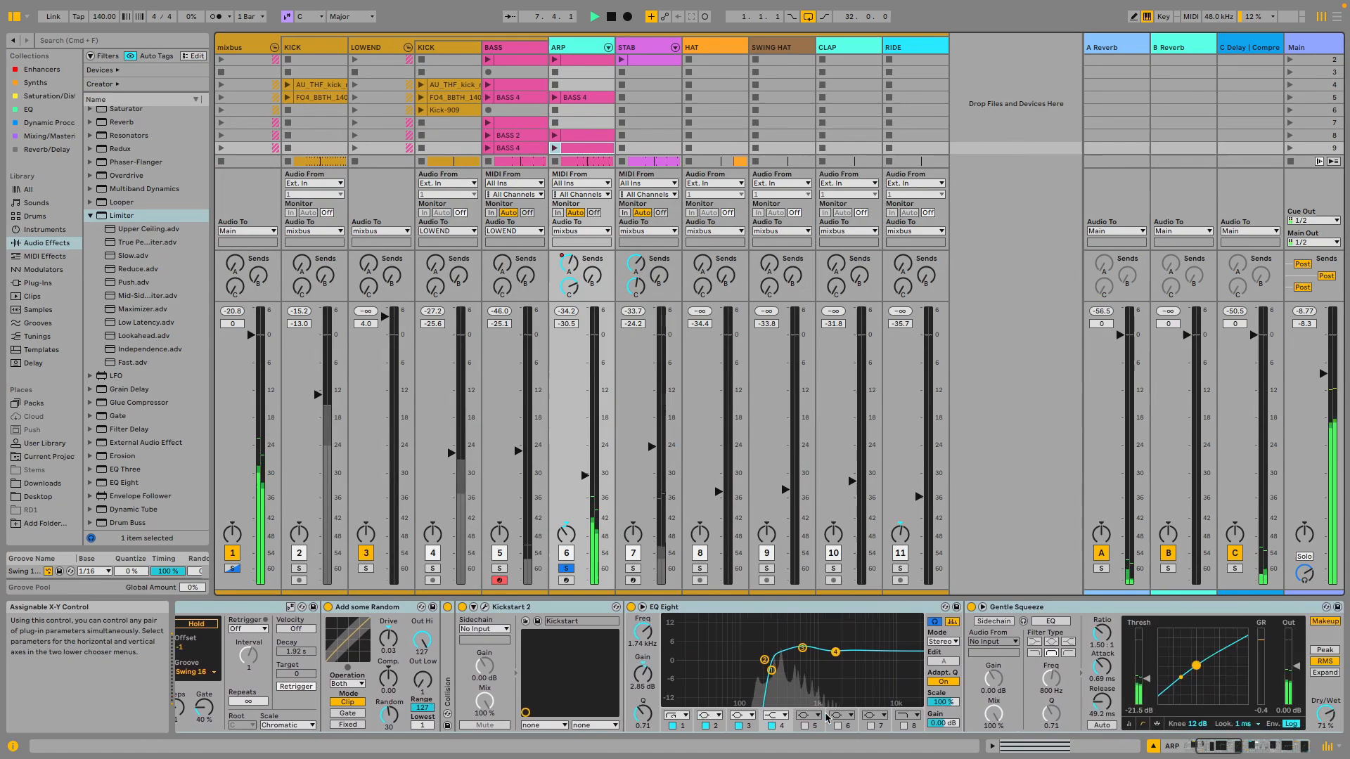
pyautogui.hscroll(-10, 828, 717)
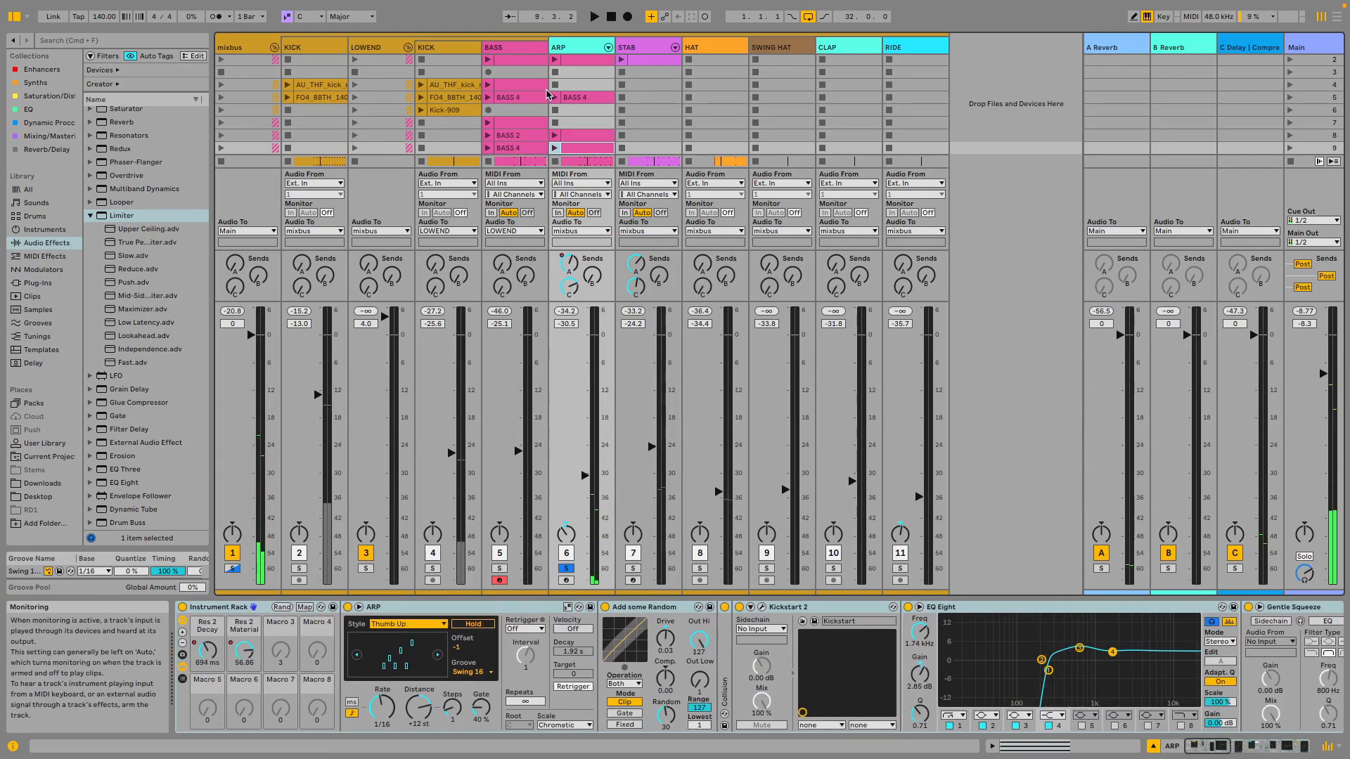
pyautogui.press('space')
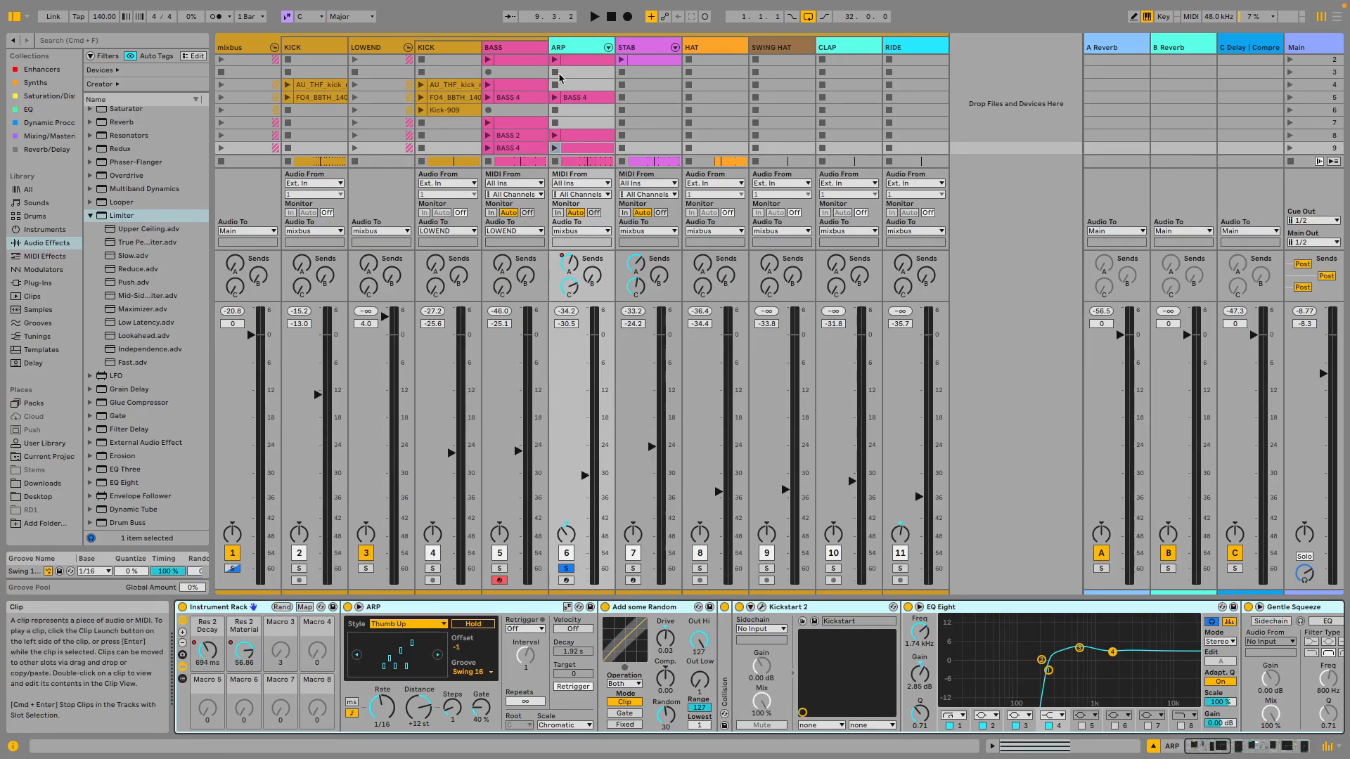
# Return to Arrangement View and select the ARP track with its lower neighbours in view.
pyautogui.press('Tab')
pyautogui.scroll(-3, 551, 340)
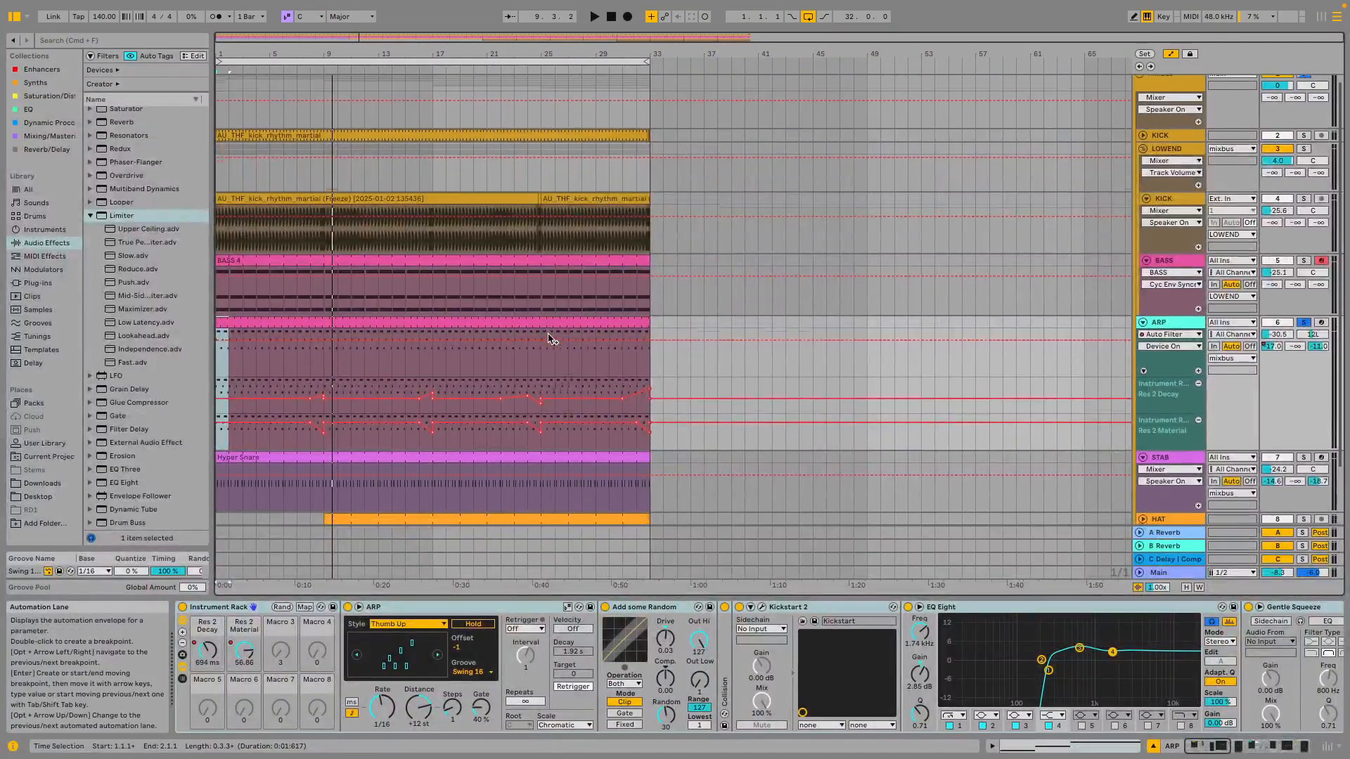
pyautogui.scroll(-1, 721, 309)
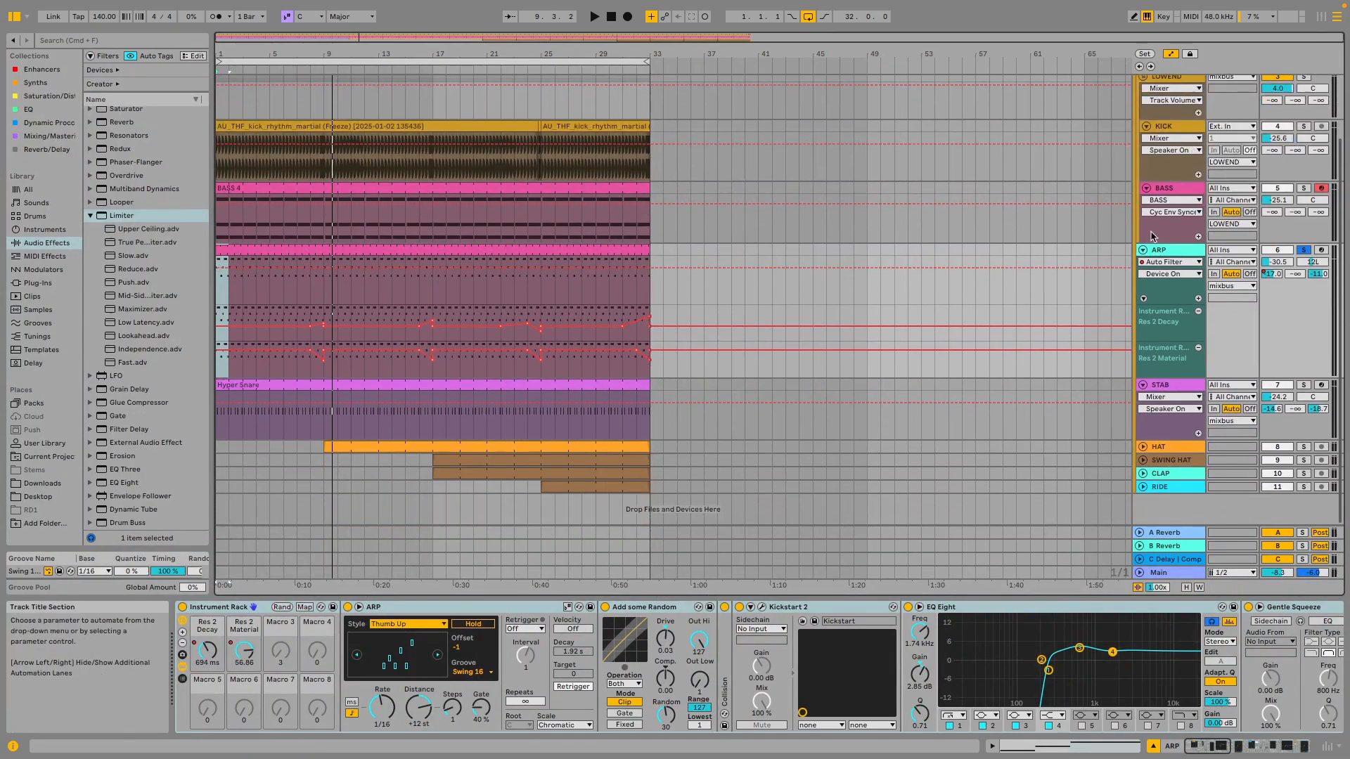
pyautogui.click(1170, 189)
pyautogui.click(1169, 258)
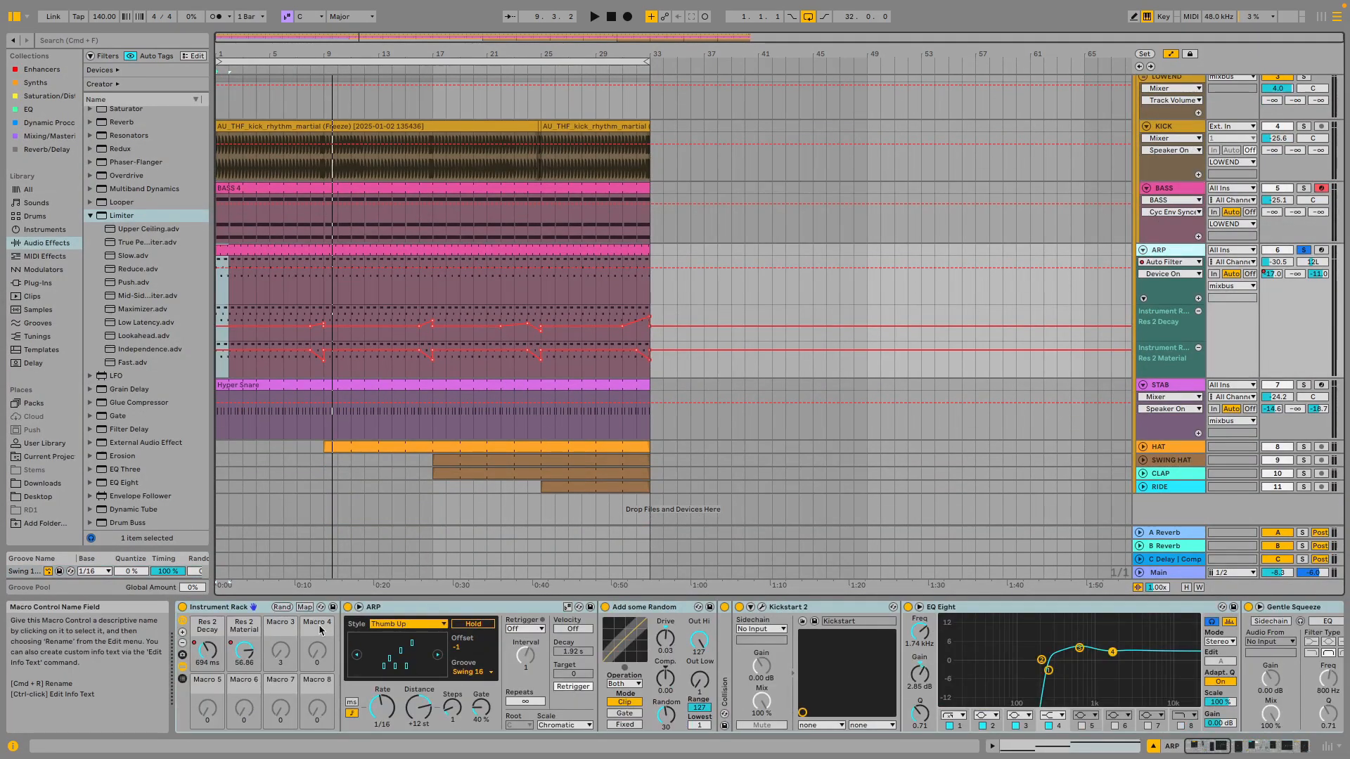
# Examine the arpeggiator's Gate and Distance settings and the Drive of the Add some Random velocity device.
pyautogui.click(391, 607)
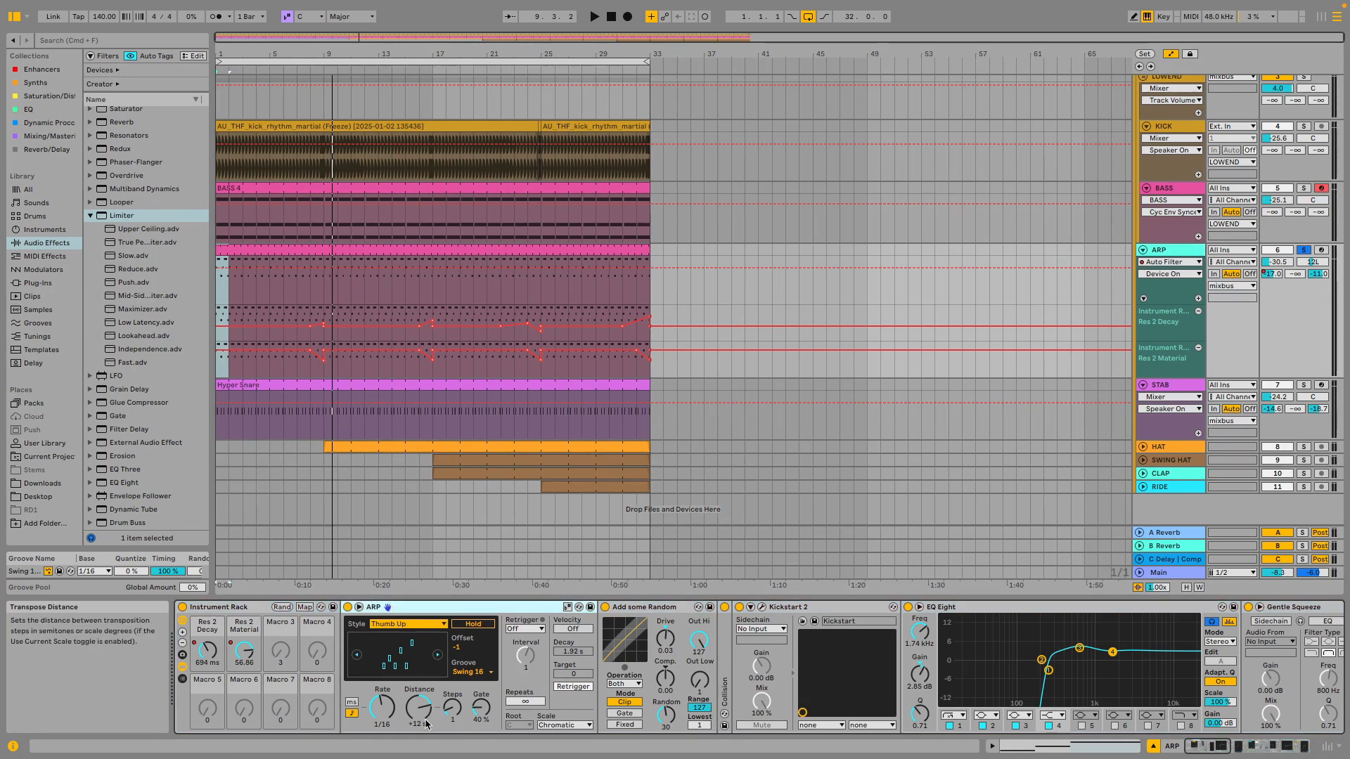
pyautogui.click(481, 707)
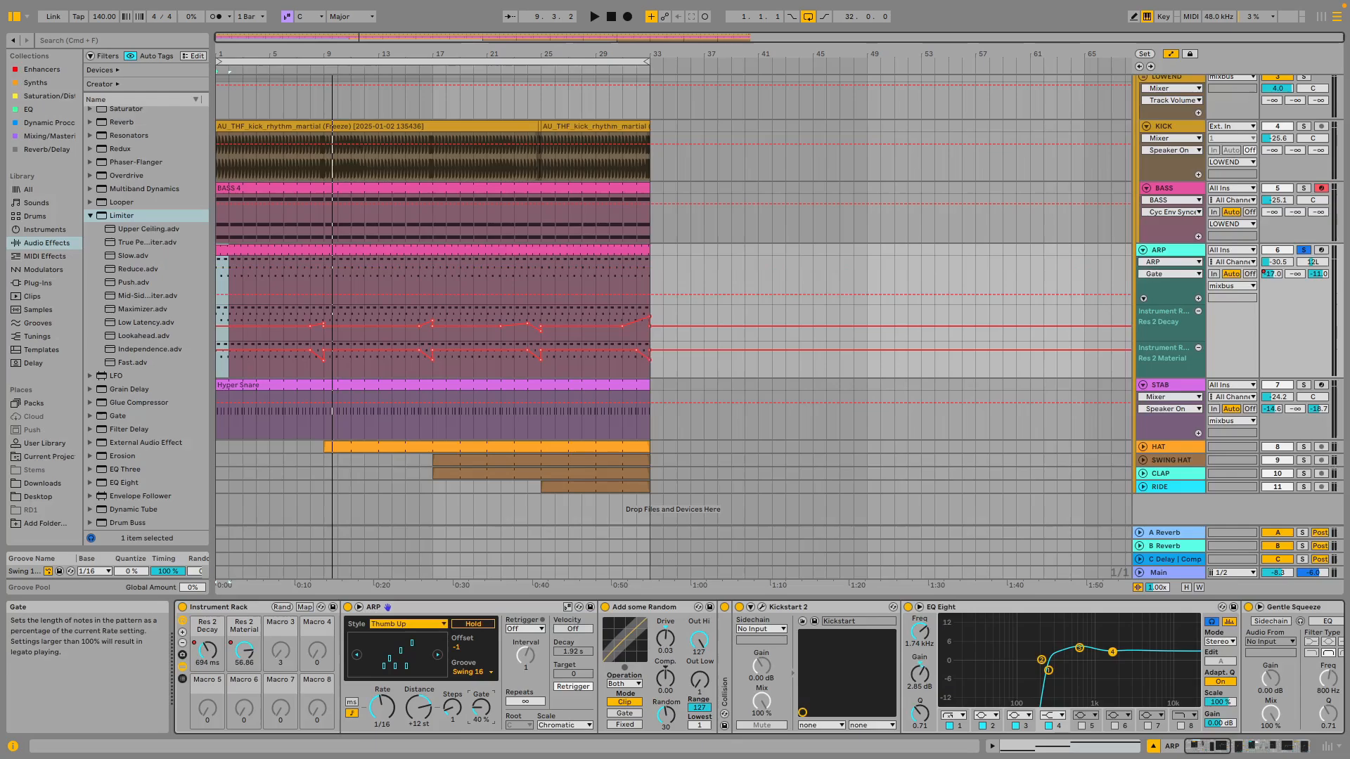
pyautogui.click(425, 711)
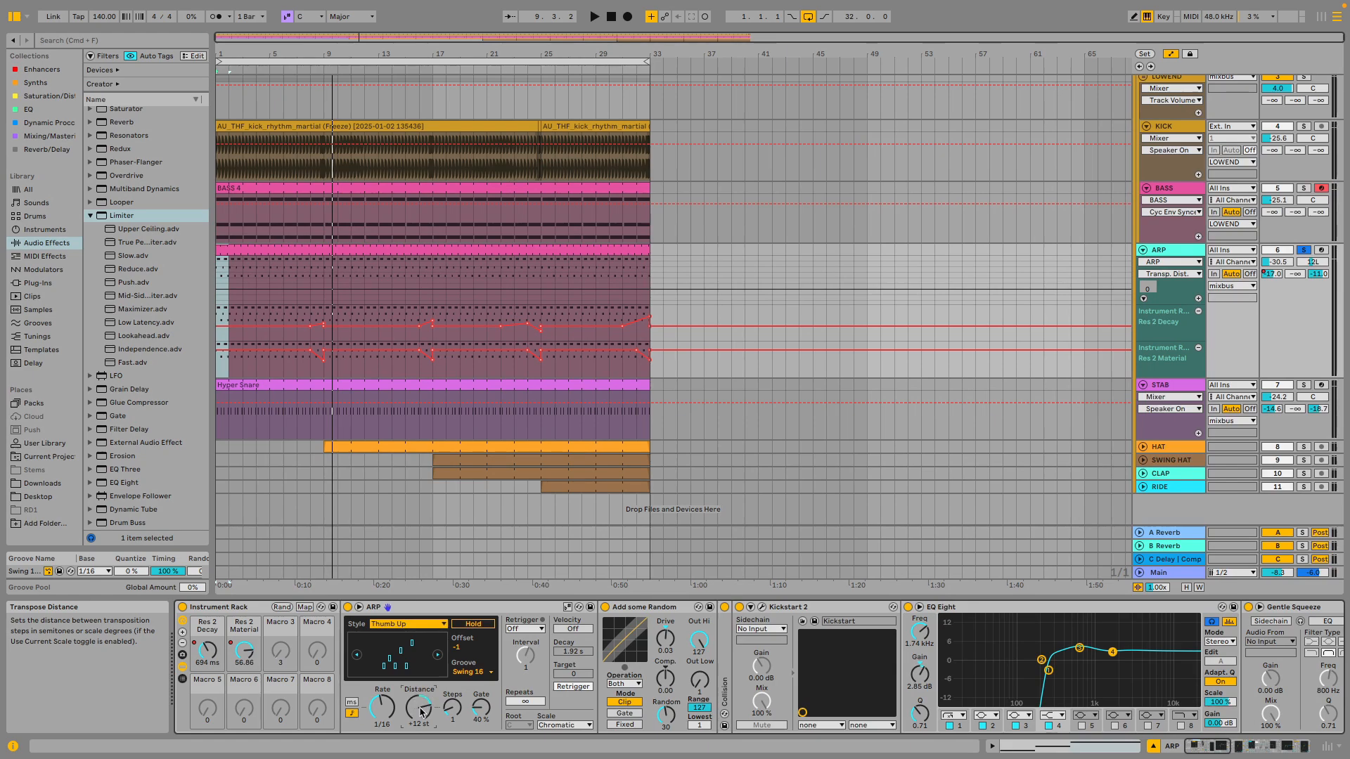
pyautogui.click(631, 608)
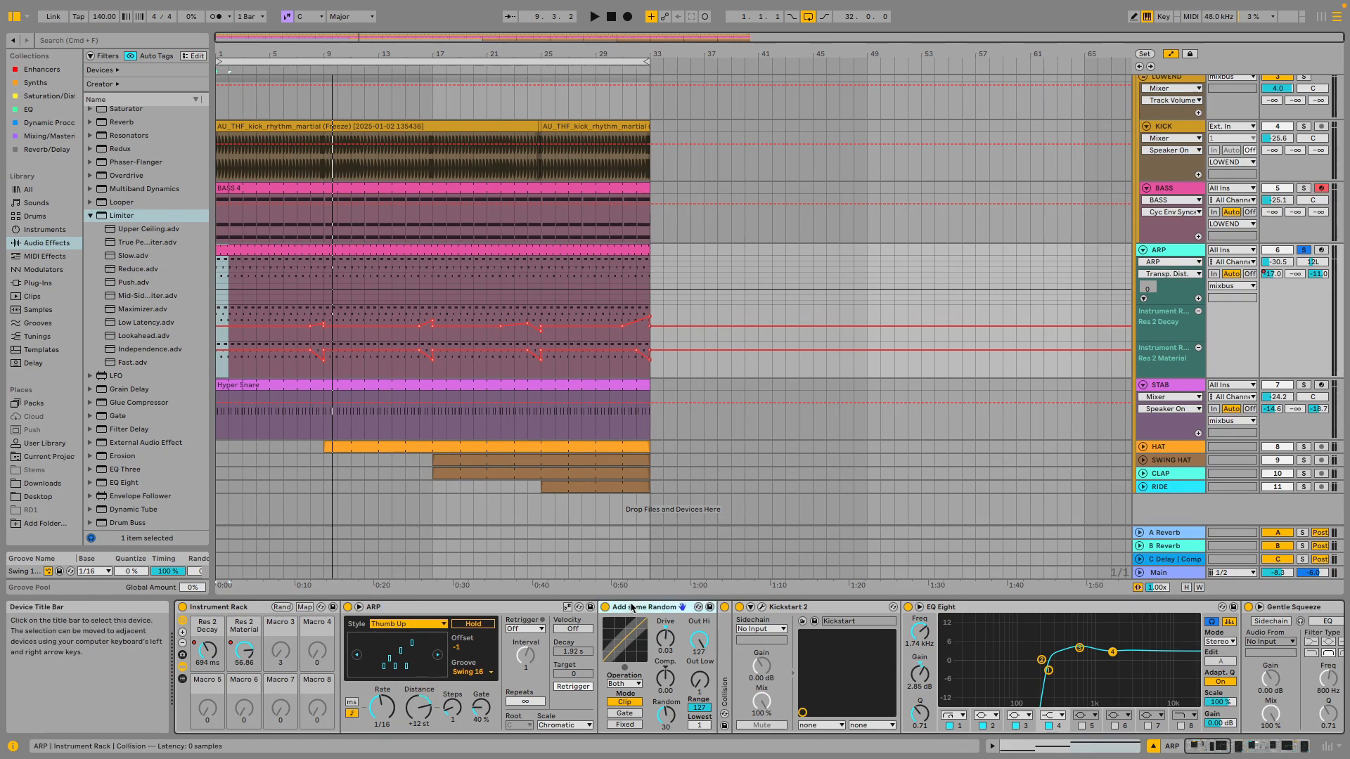
pyautogui.click(665, 638)
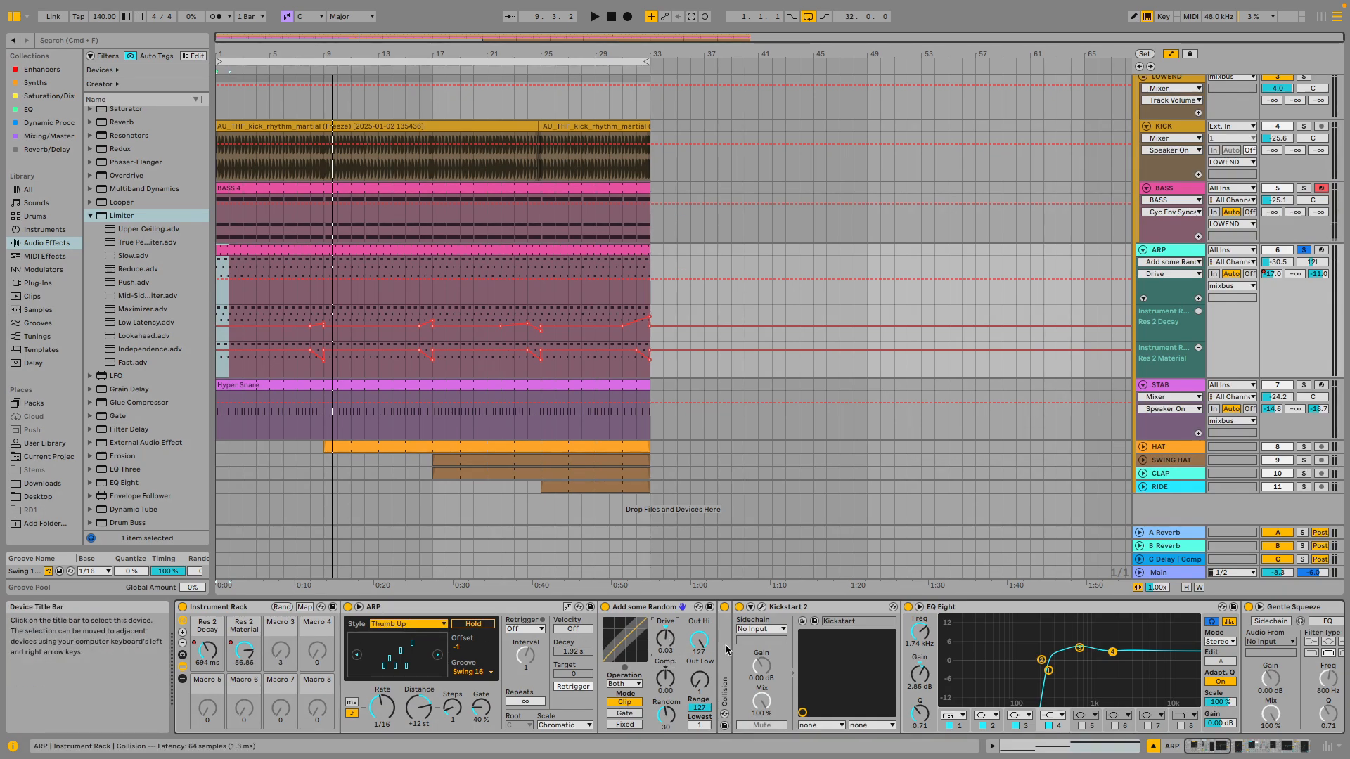
# Unfold the Collision instrument and compare its two resonators, including Resonator 1's Tune and Resonator 2's Fine tuning.
pyautogui.doubleClick(724, 685)
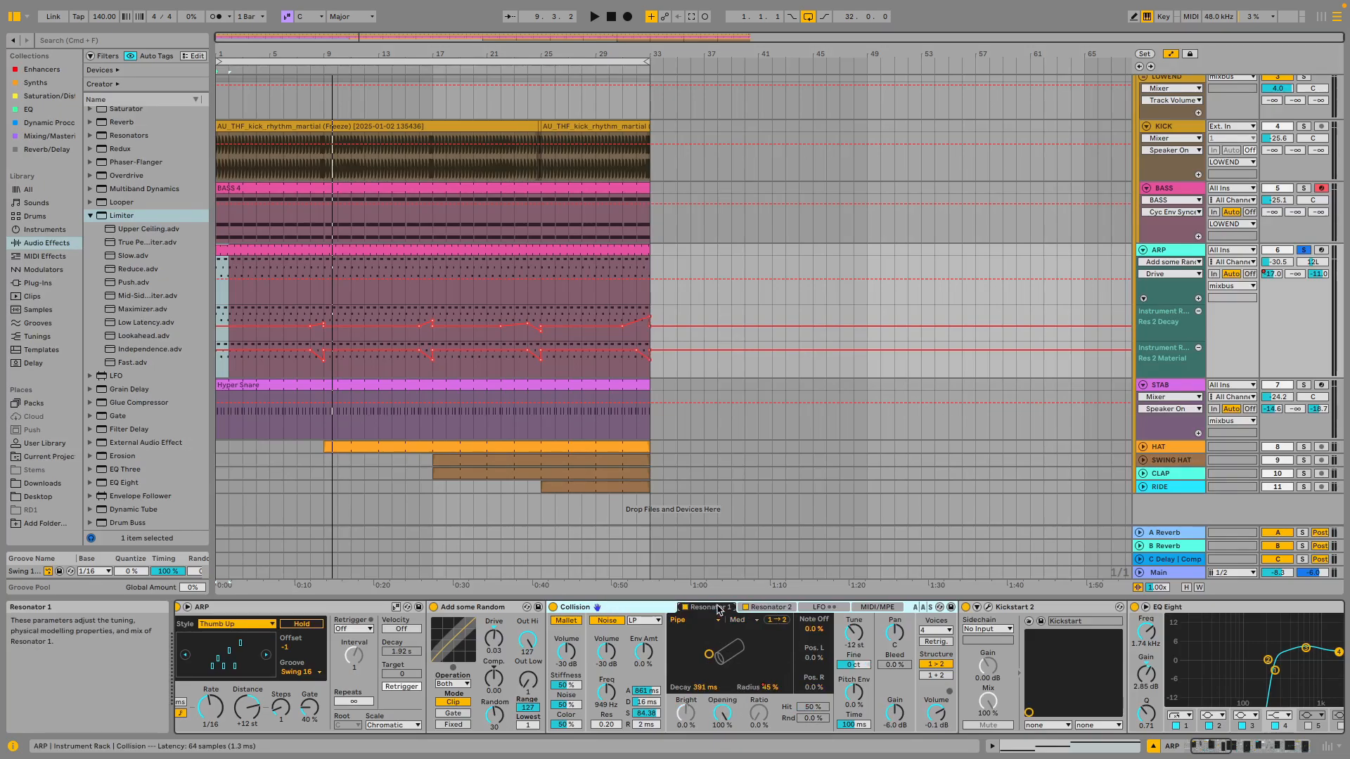
pyautogui.click(764, 609)
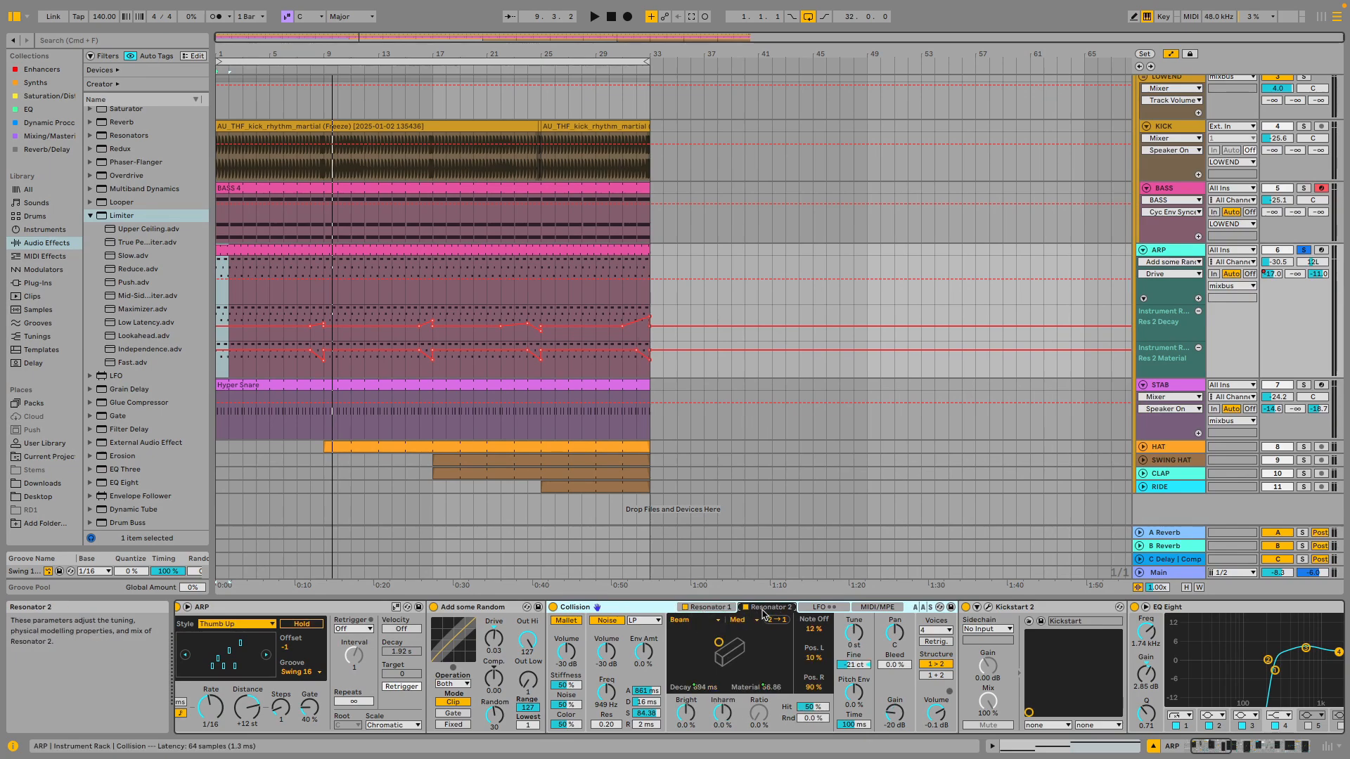
pyautogui.click(706, 607)
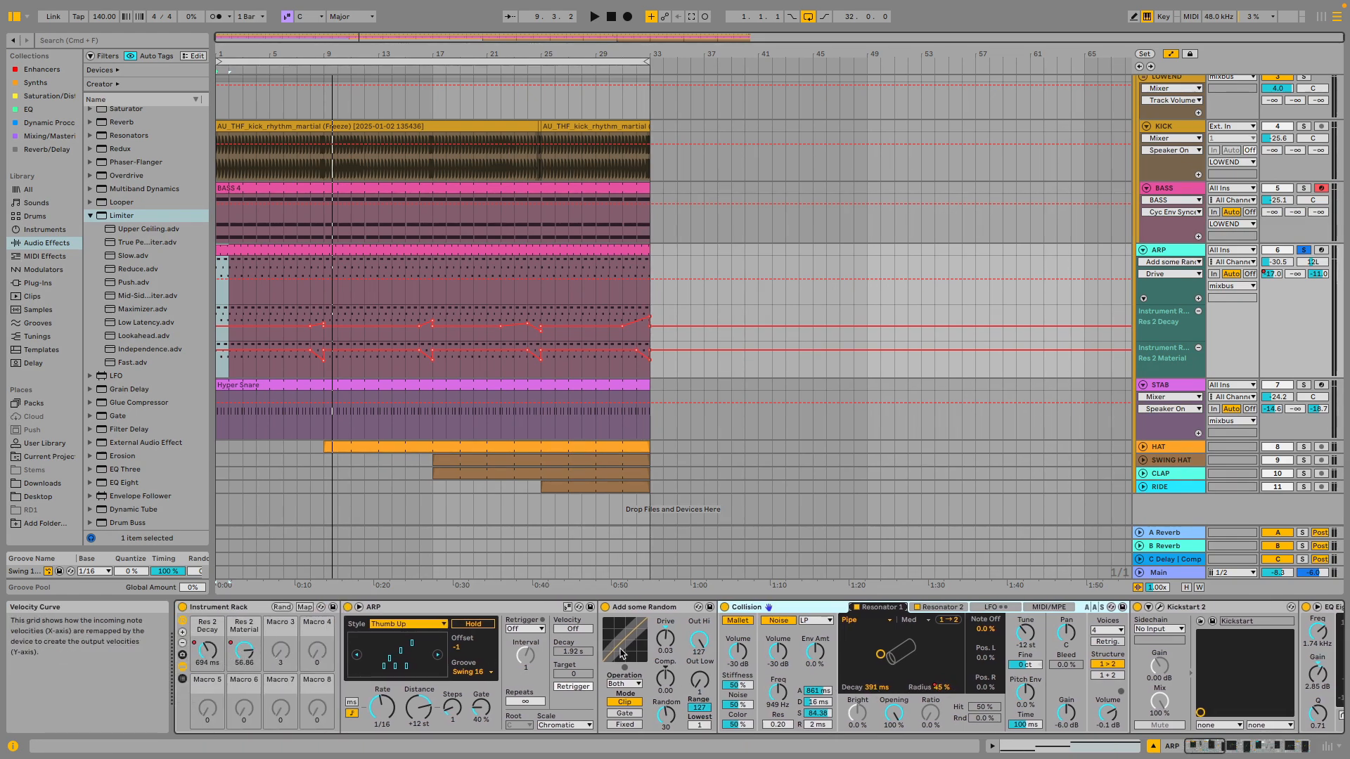
pyautogui.hscroll(3, 647, 657)
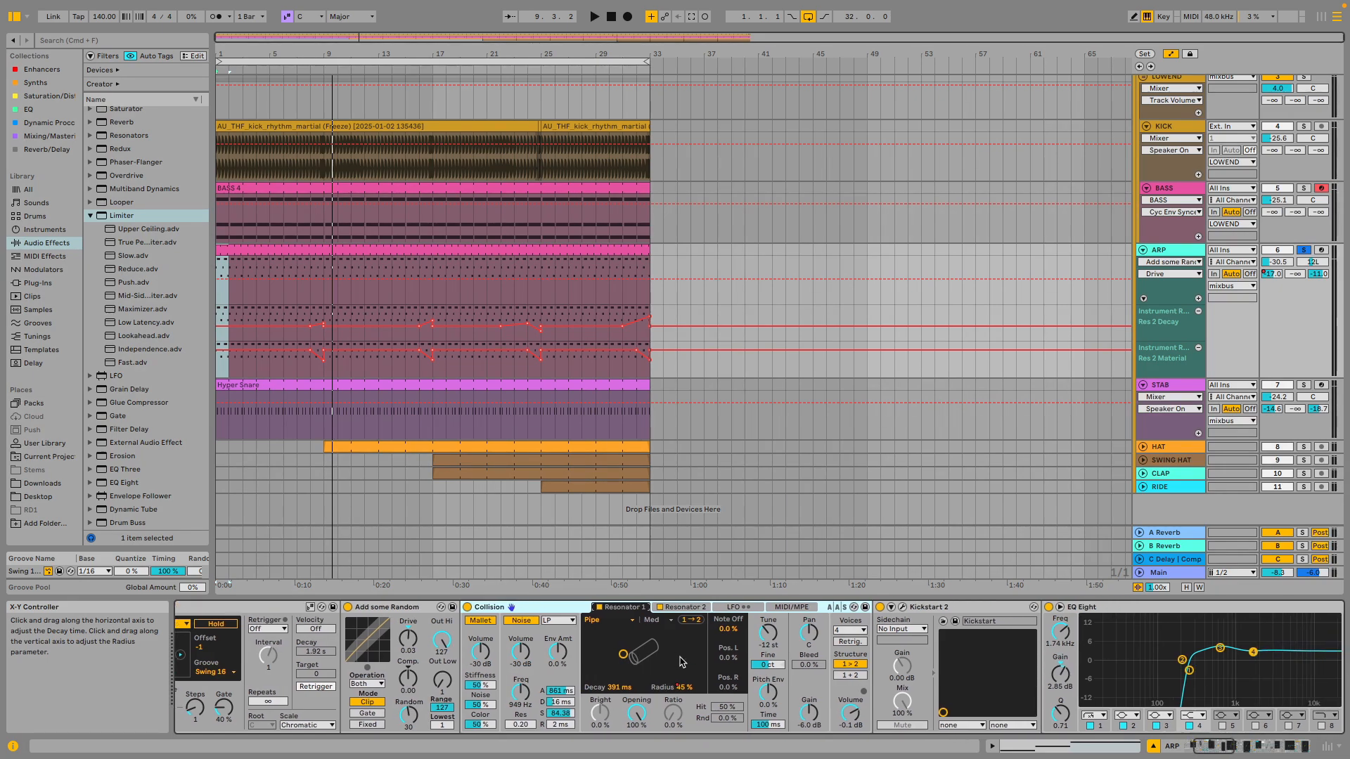
pyautogui.click(777, 633)
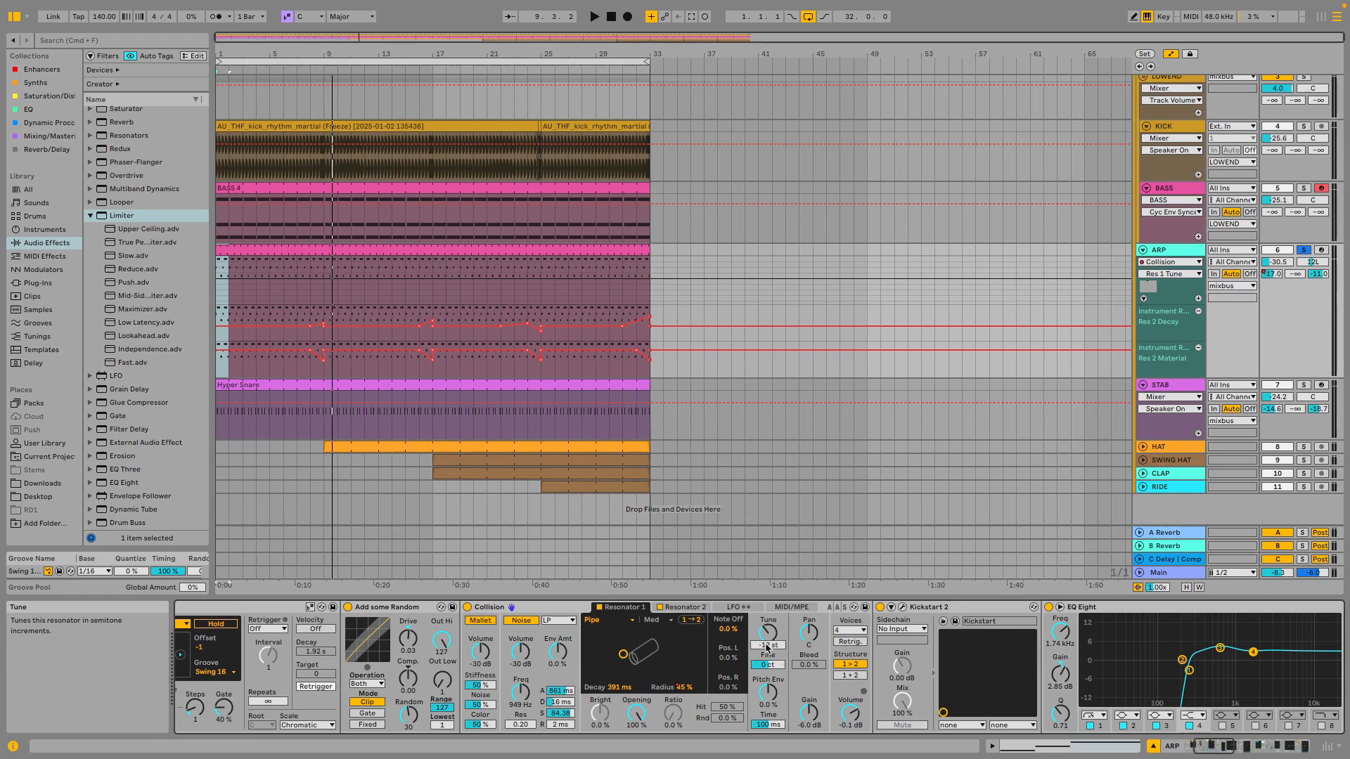
pyautogui.click(680, 606)
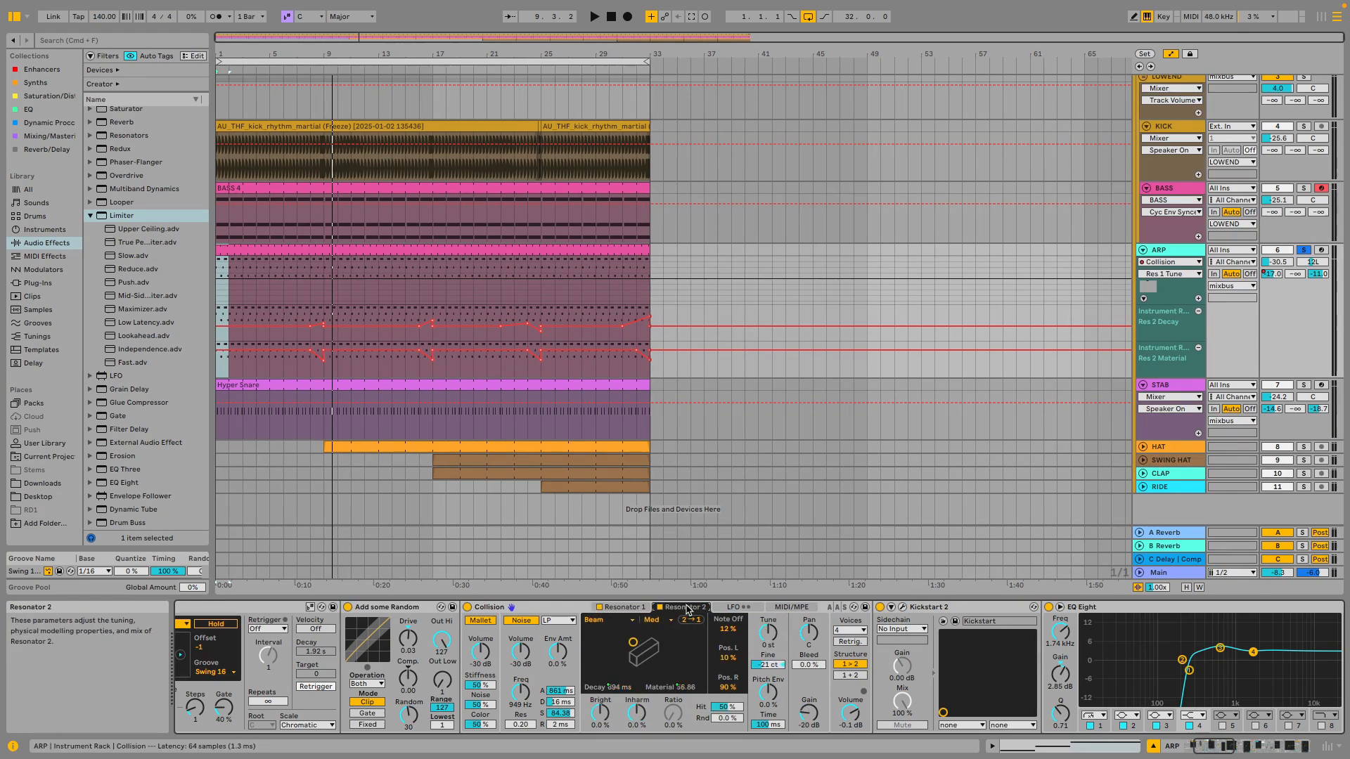
pyautogui.click(765, 665)
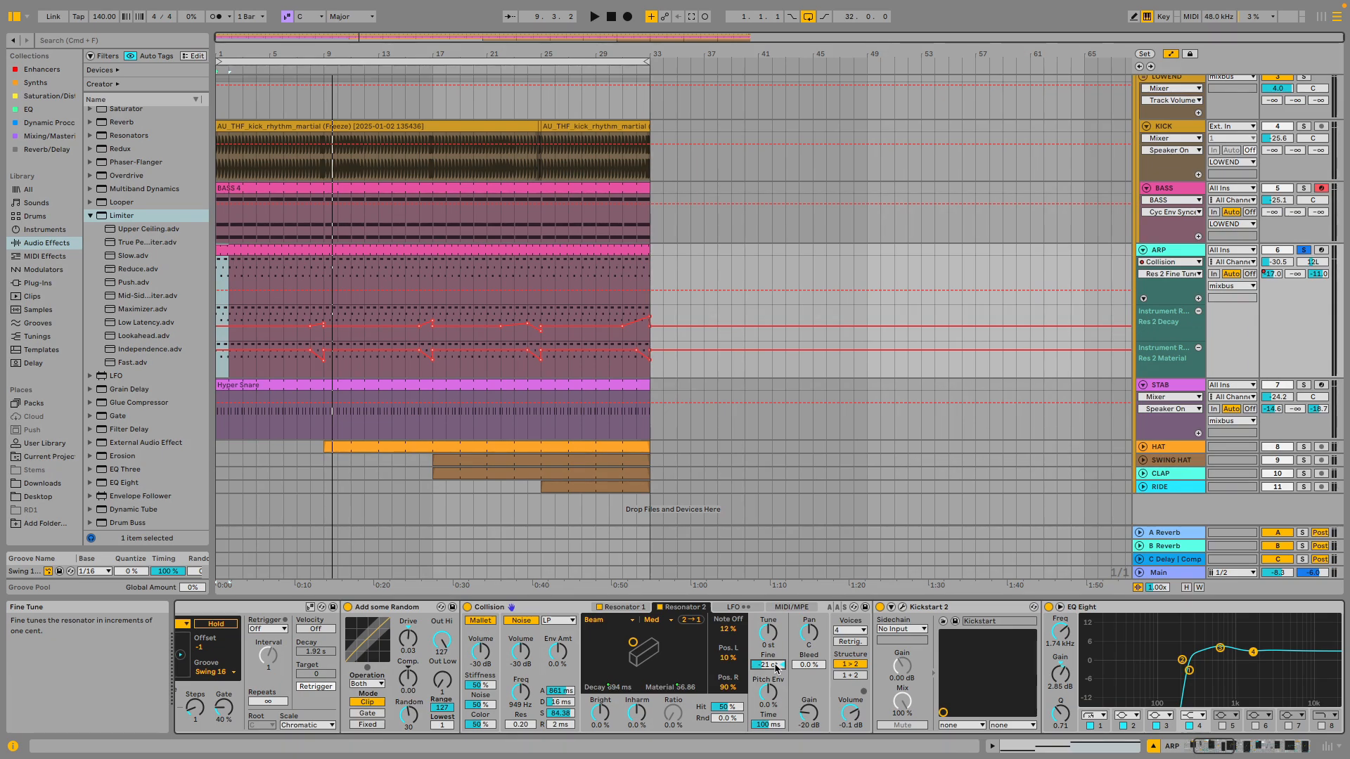
# Open the Kickstart 2 plug-in window on the ARP track to view its ducking curve, and close it.
pyautogui.hscroll(5, 825, 662)
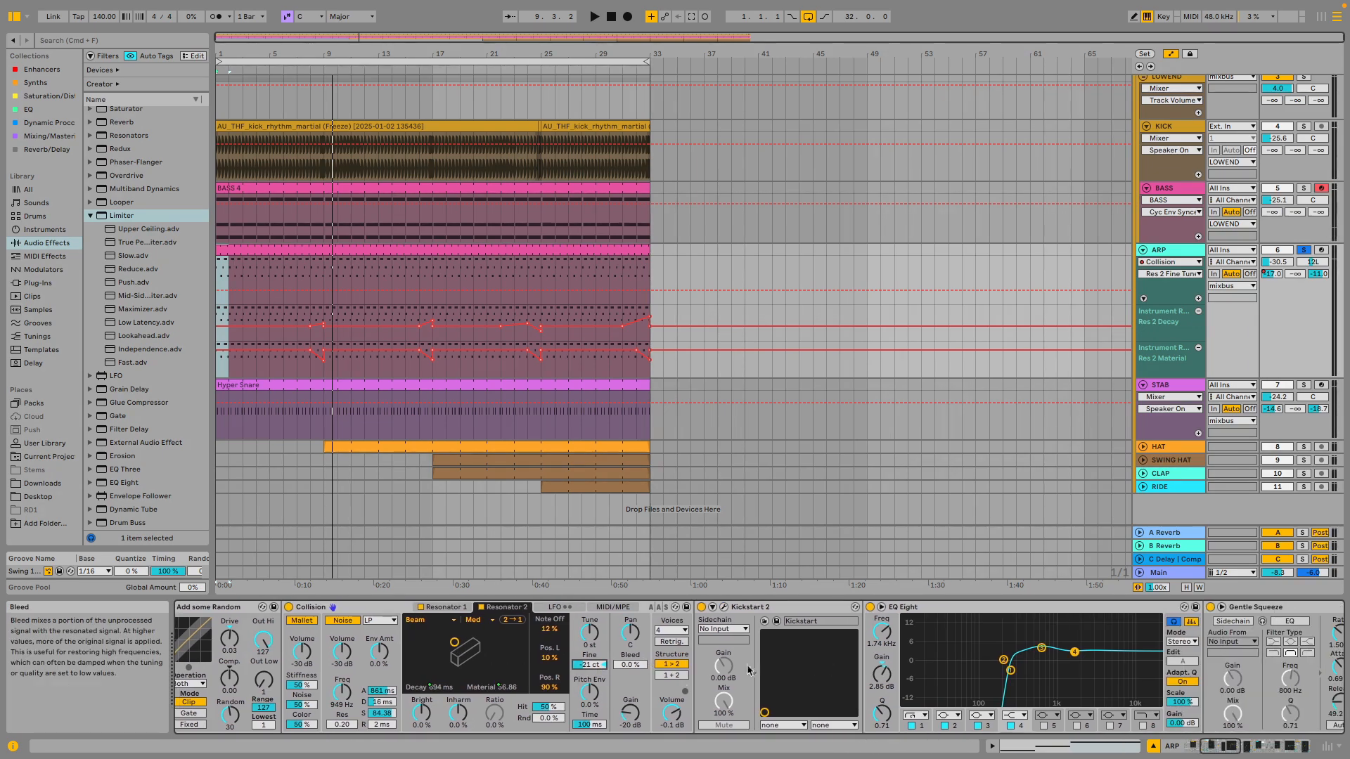
pyautogui.hscroll(4, 921, 687)
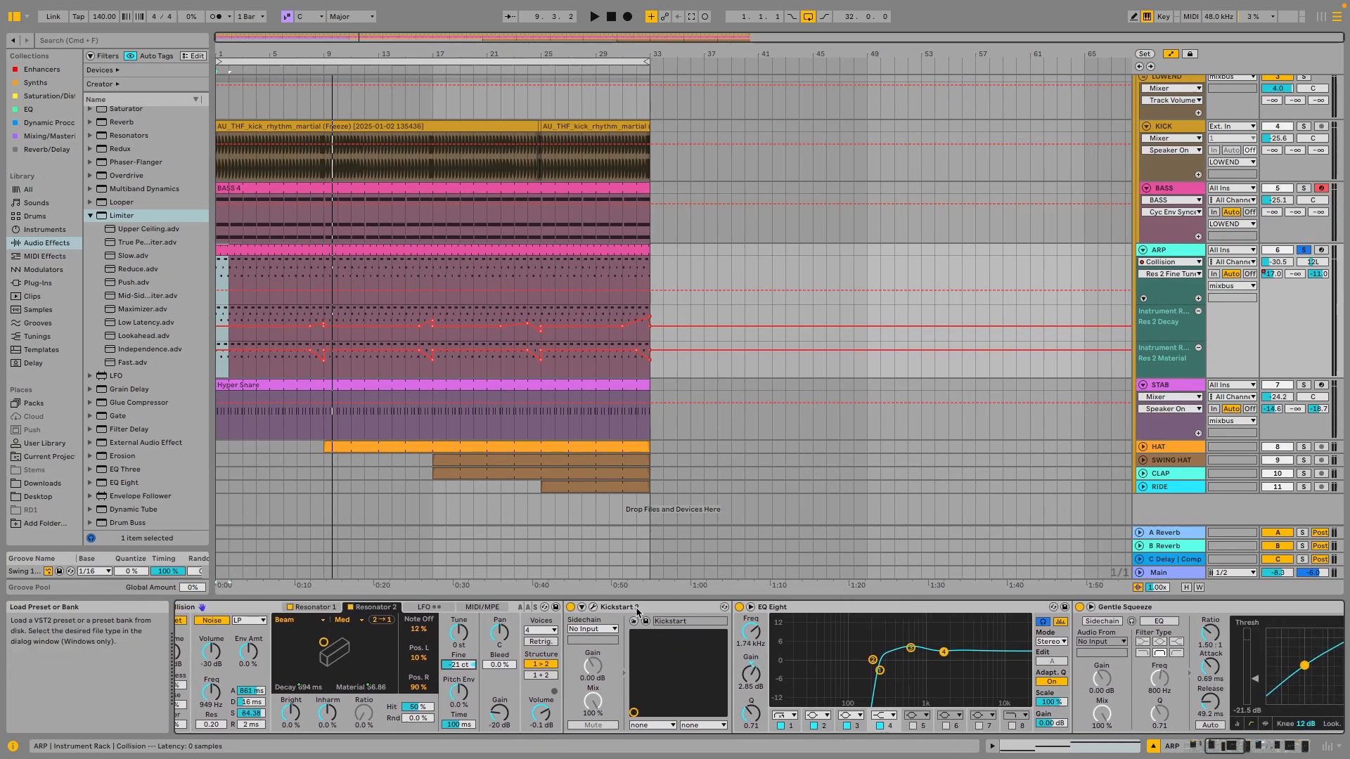
pyautogui.click(596, 609)
pyautogui.click(594, 607)
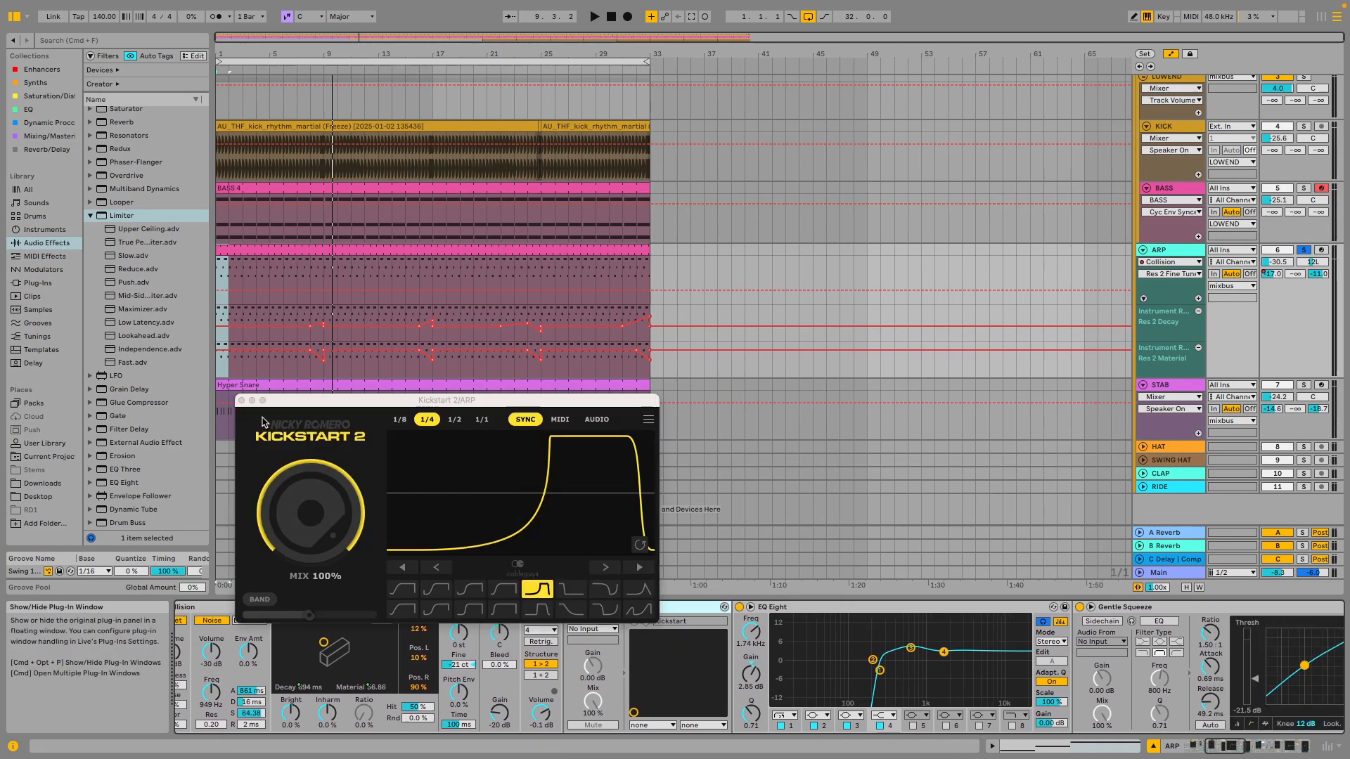
pyautogui.click(241, 400)
# Inspect the low-cut band and the mid boost band of the EQ Eight that follows Kickstart 2.
pyautogui.hscroll(5, 705, 659)
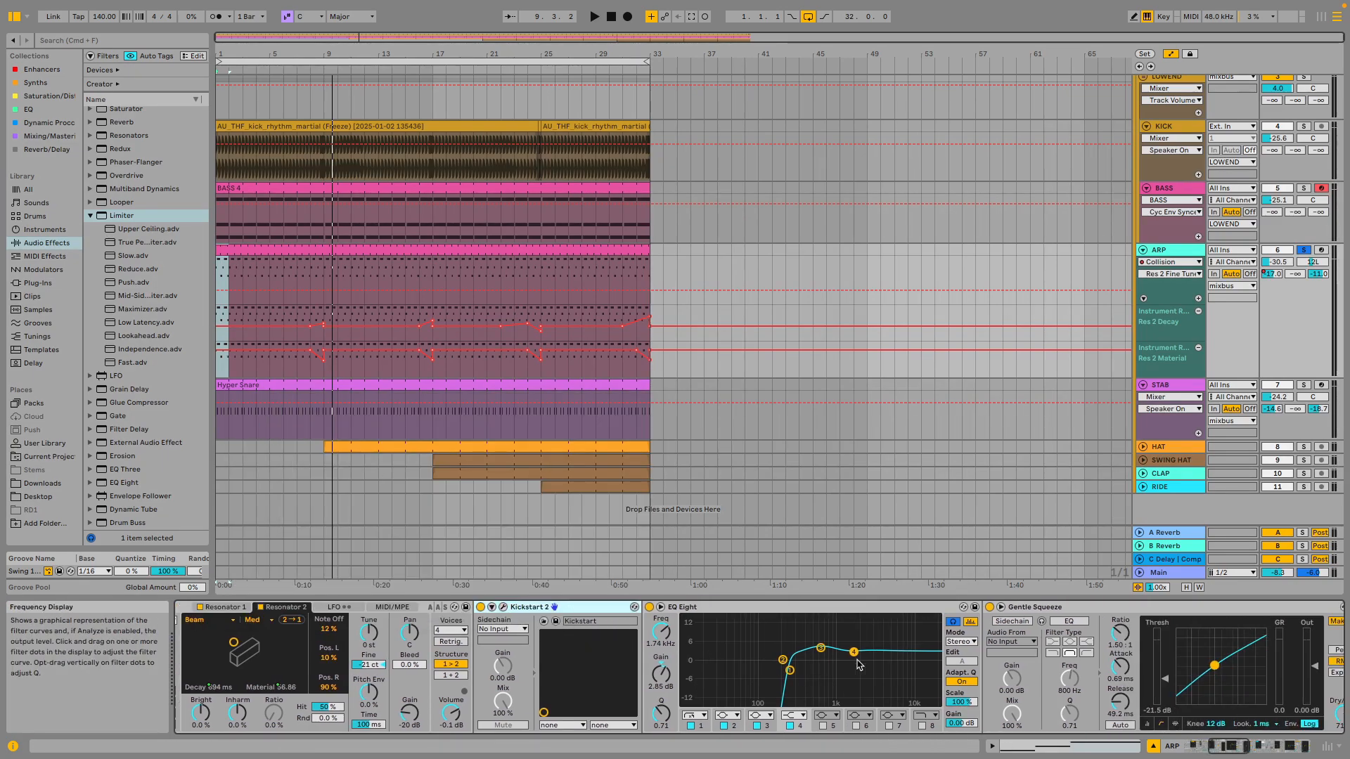
pyautogui.click(727, 672)
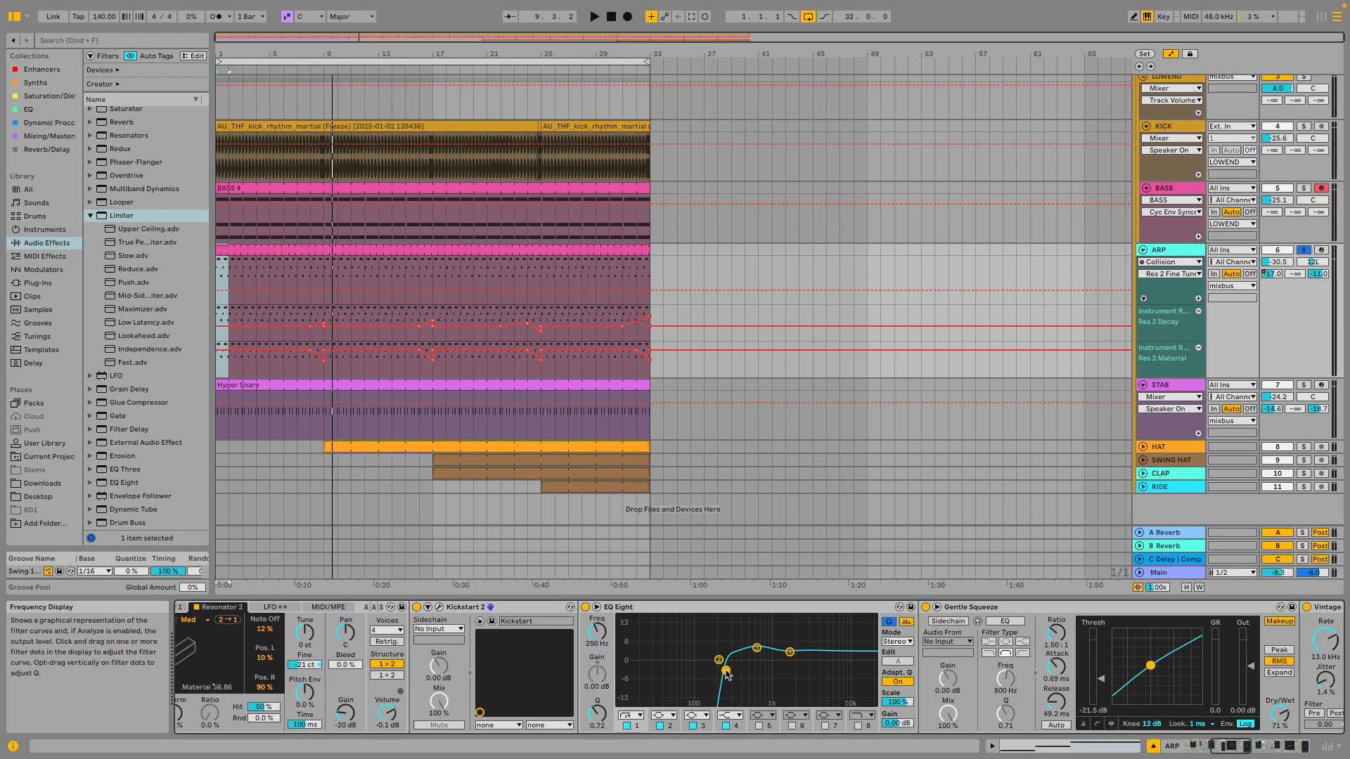
pyautogui.click(757, 648)
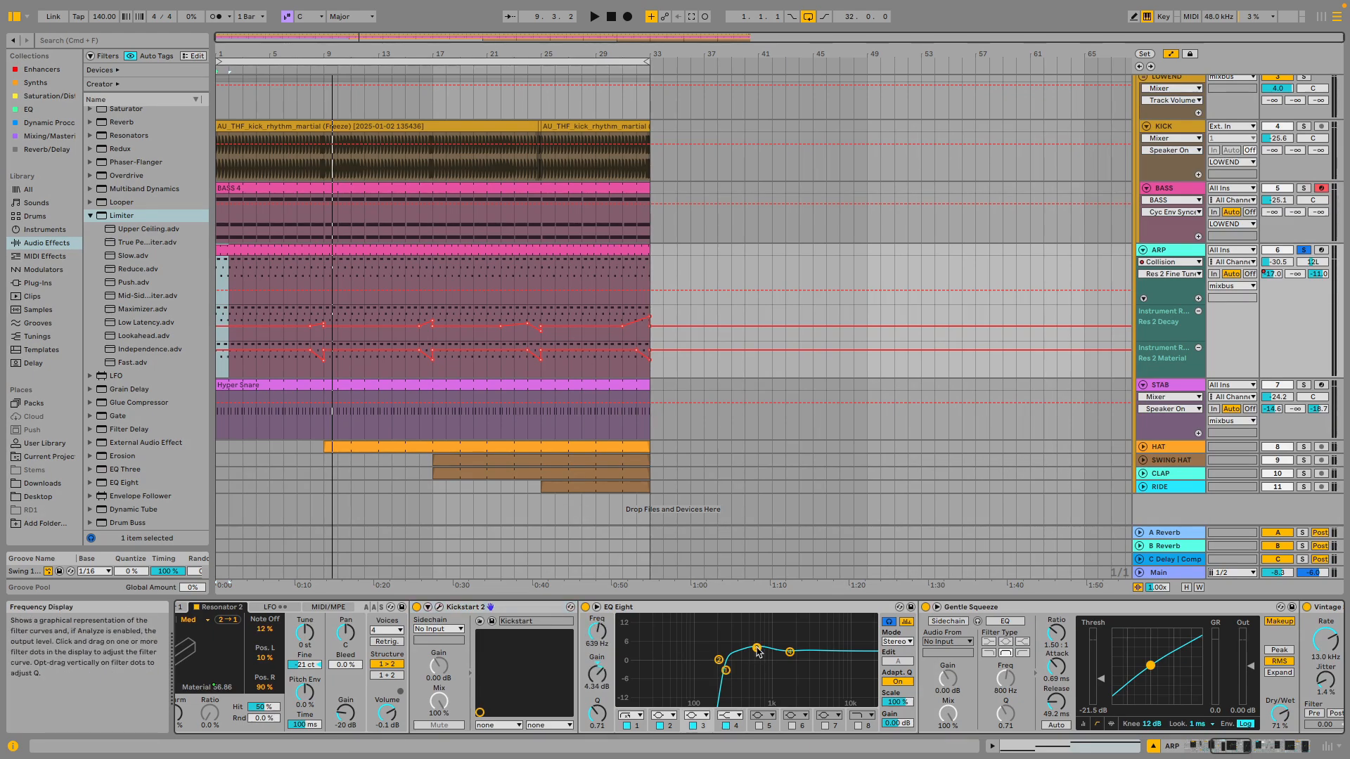
# Examine the Vintage Sampler's Dry/Wet amount and the Drive and curve of the Lurching Drums saturator.
pyautogui.hscroll(12, 758, 652)
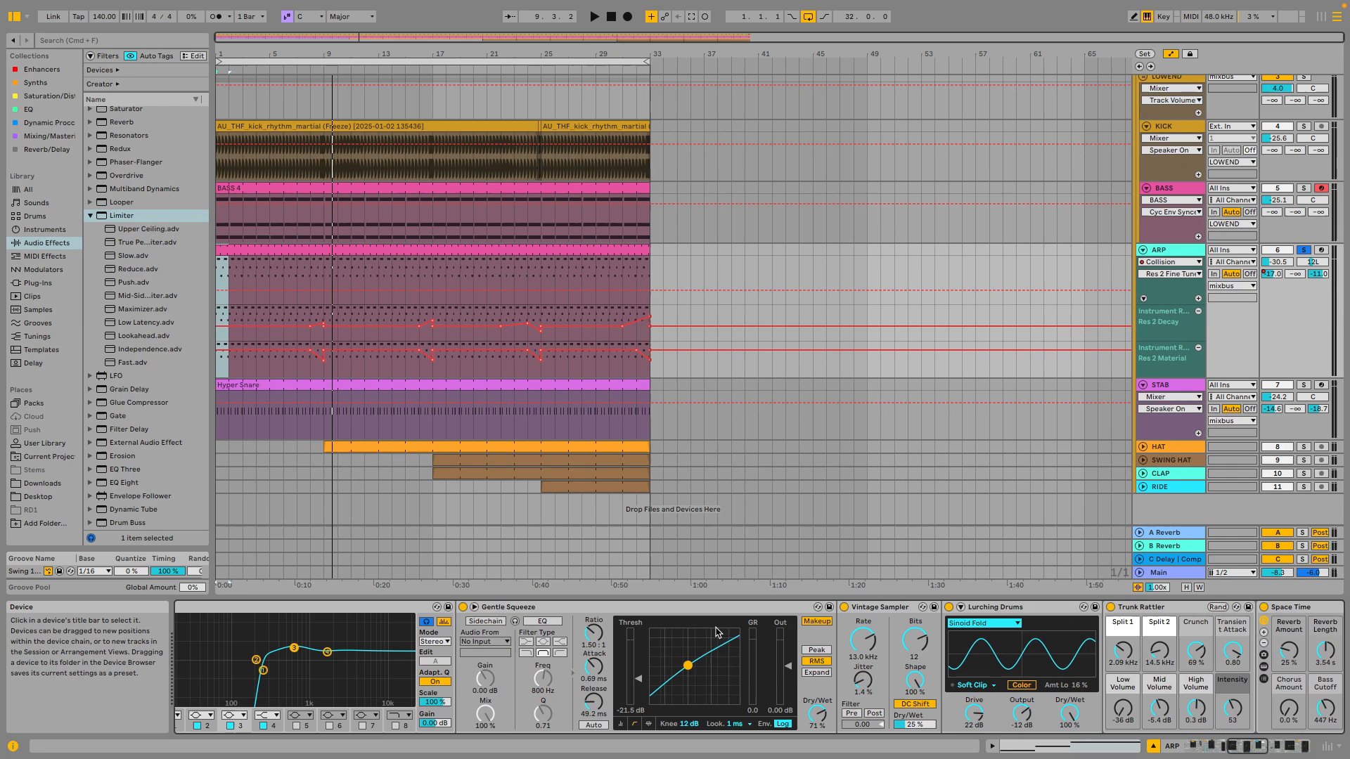
pyautogui.hscroll(6, 717, 632)
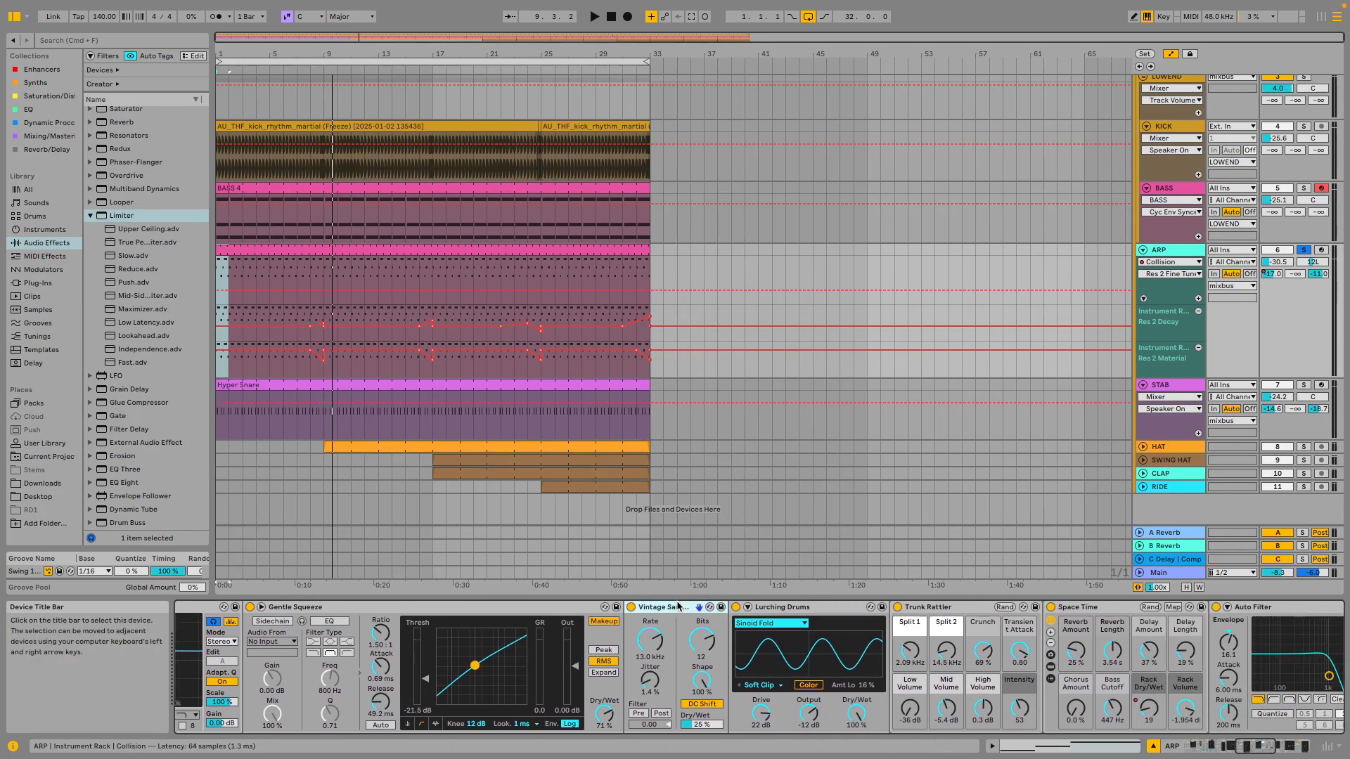
pyautogui.click(707, 725)
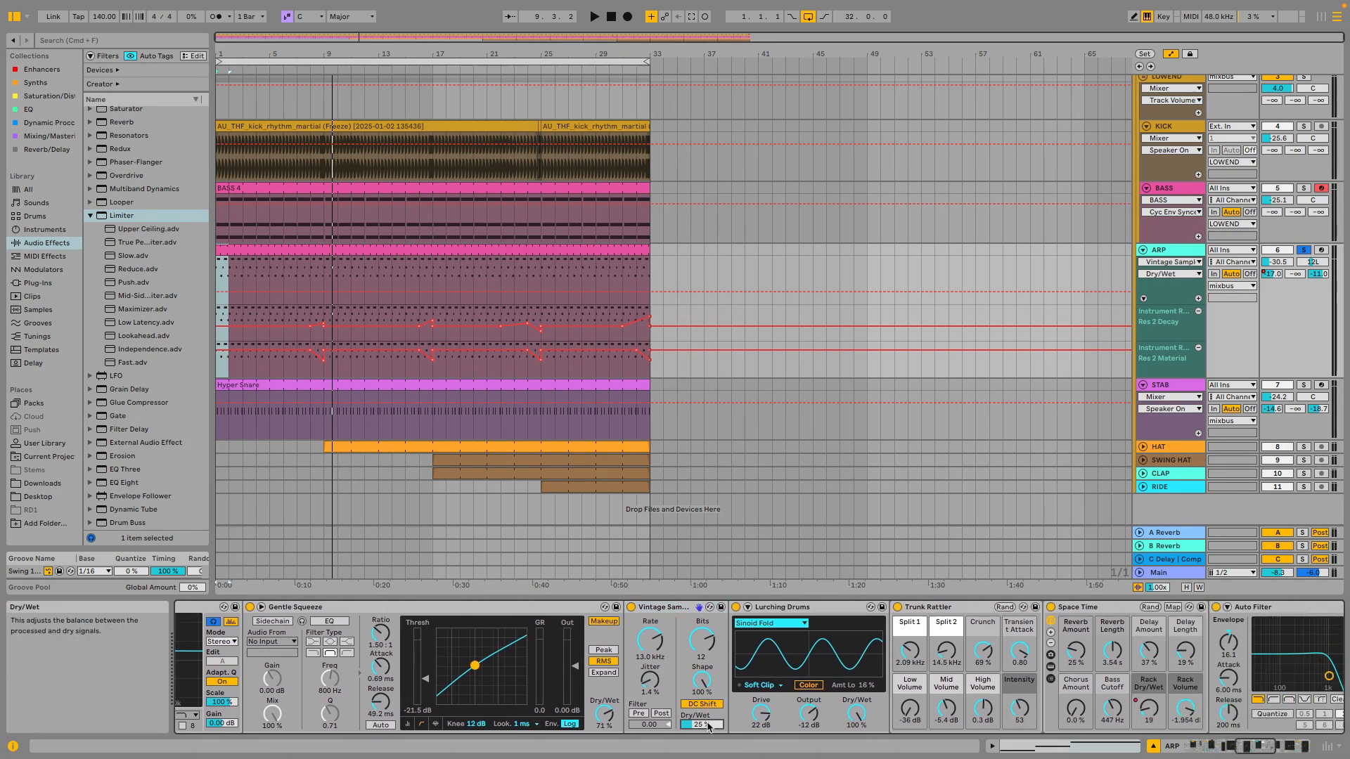
pyautogui.click(819, 608)
pyautogui.hscroll(5, 675, 680)
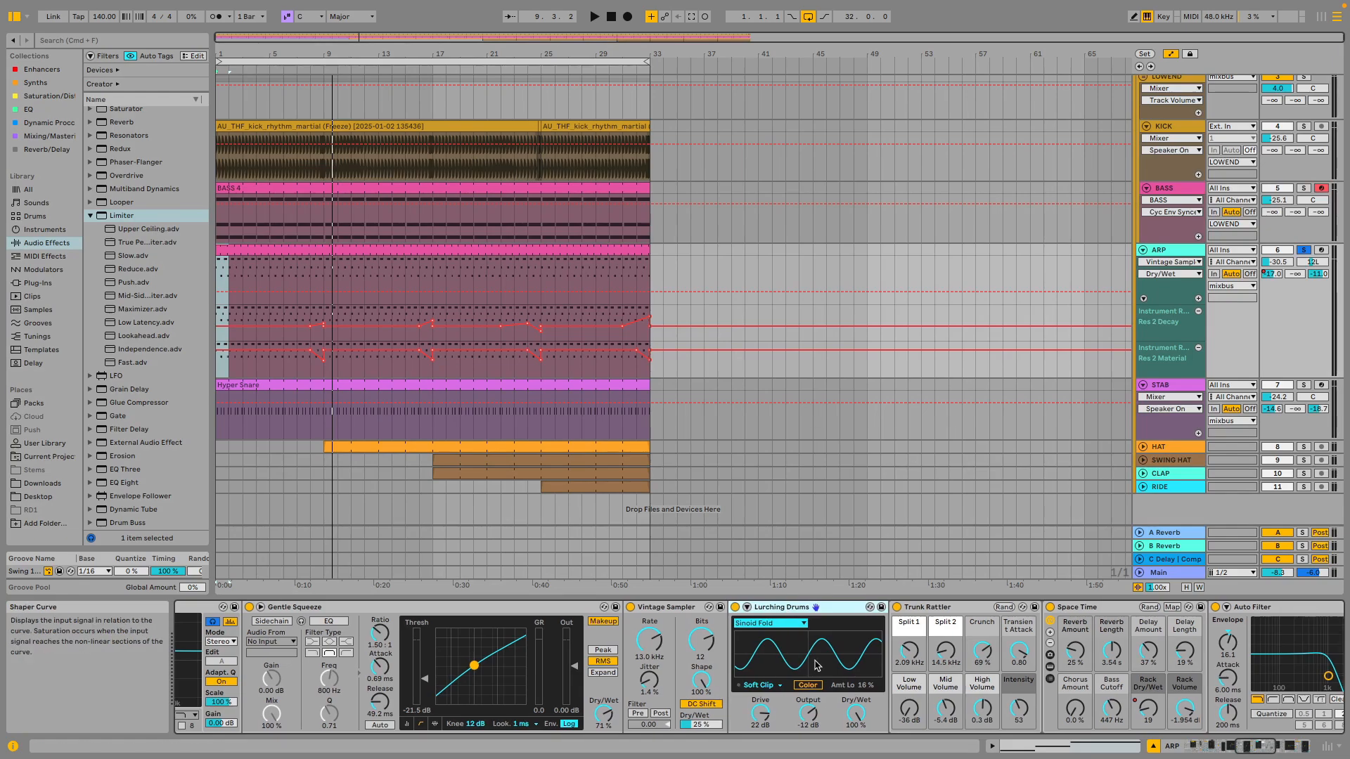
pyautogui.click(563, 713)
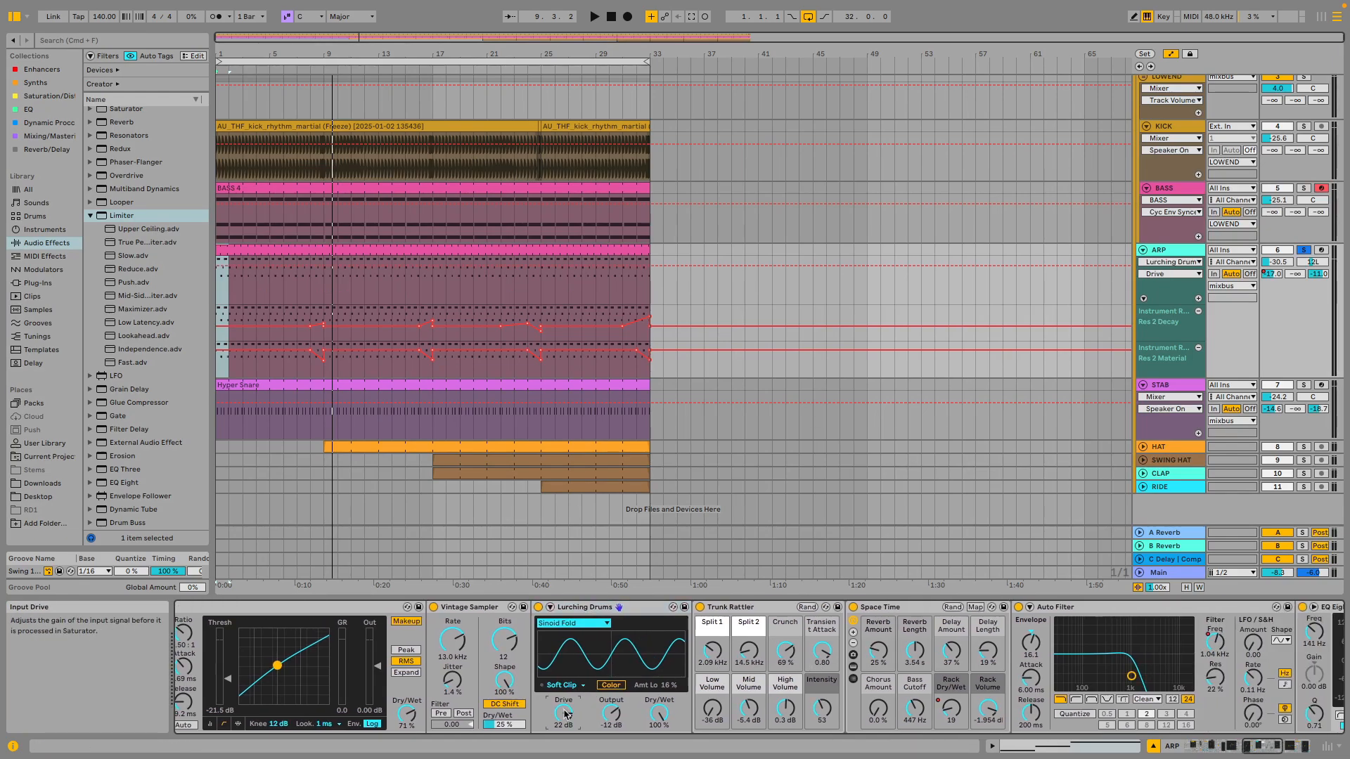
pyautogui.click(599, 614)
# Inspect the Trunk Rattler and Space Time racks in the ARP device chain.
pyautogui.hscroll(5, 590, 609)
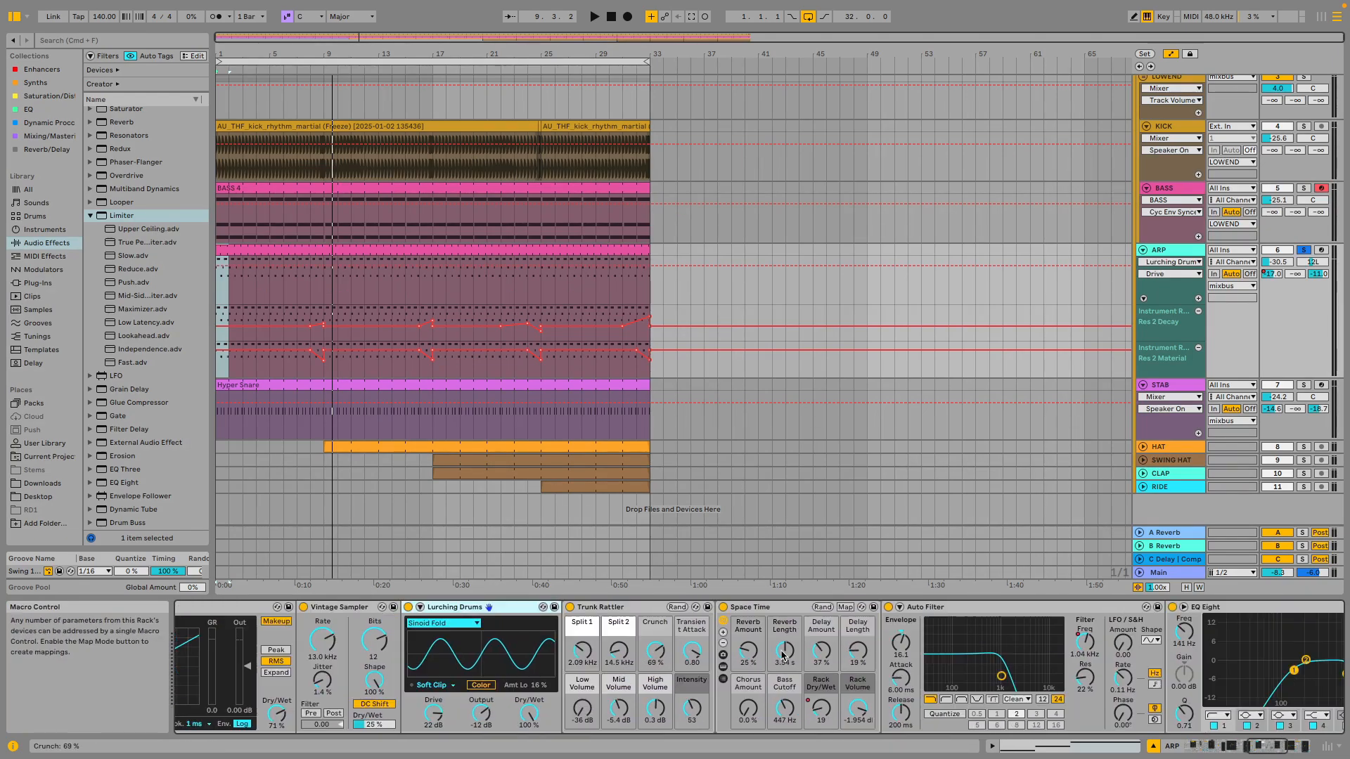
pyautogui.click(575, 607)
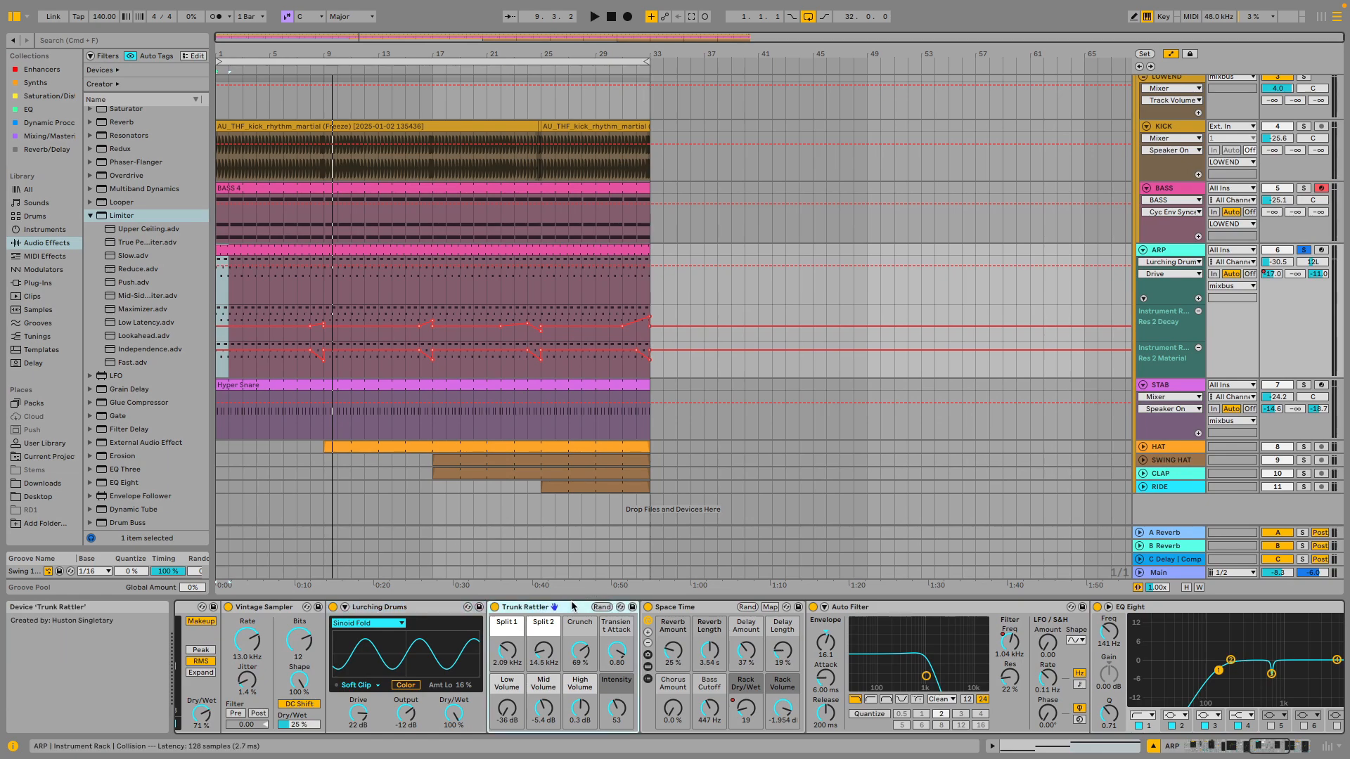
pyautogui.click(675, 608)
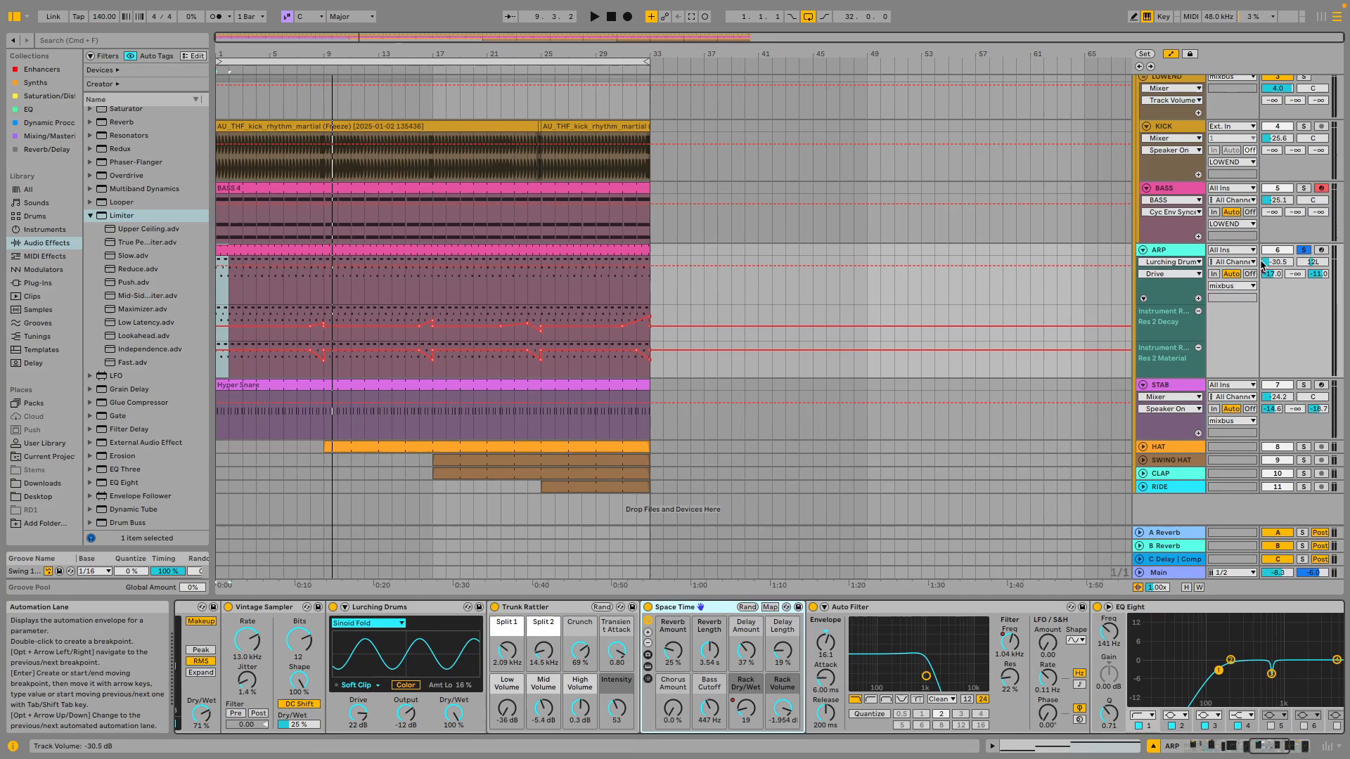
# With the ARP track armed, raise the Auto Filter frequency to 19.9 kHz and Space Time's Rack Dry/Wet to 27.
pyautogui.click(1322, 250)
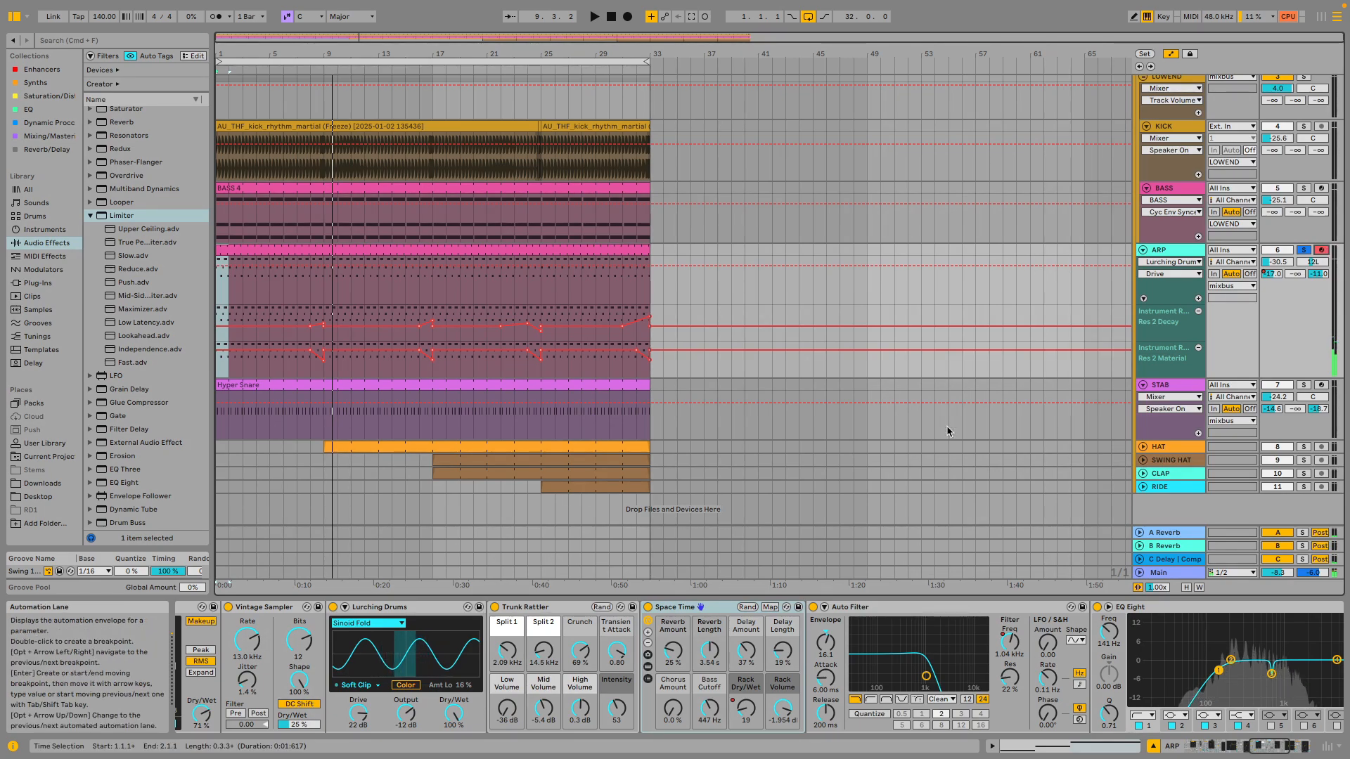
pyautogui.moveTo(1004, 644); pyautogui.dragTo(1004, 597)
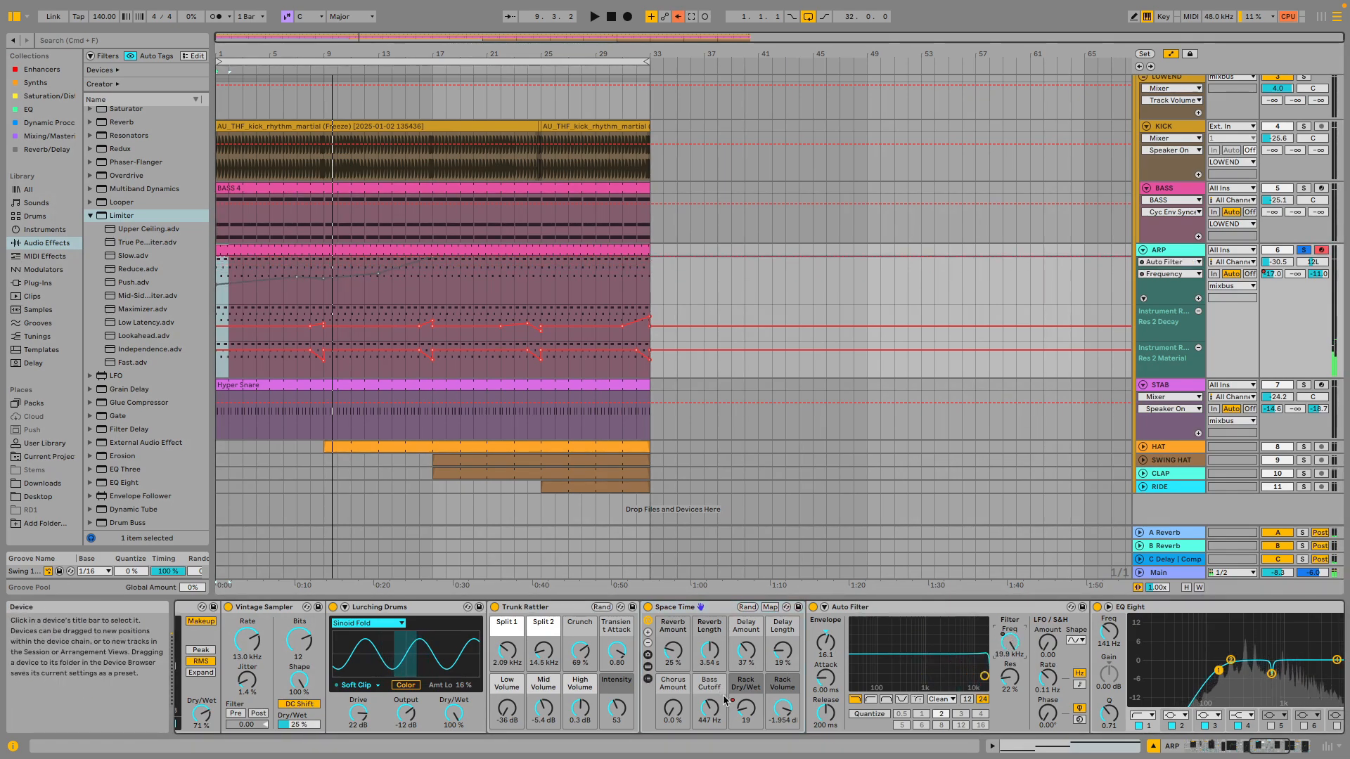
pyautogui.moveTo(746, 707)
pyautogui.mouseDown()
pyautogui.moveTo(746, 637)
pyautogui.moveTo(746, 696)
pyautogui.mouseUp()
pyautogui.press('v')
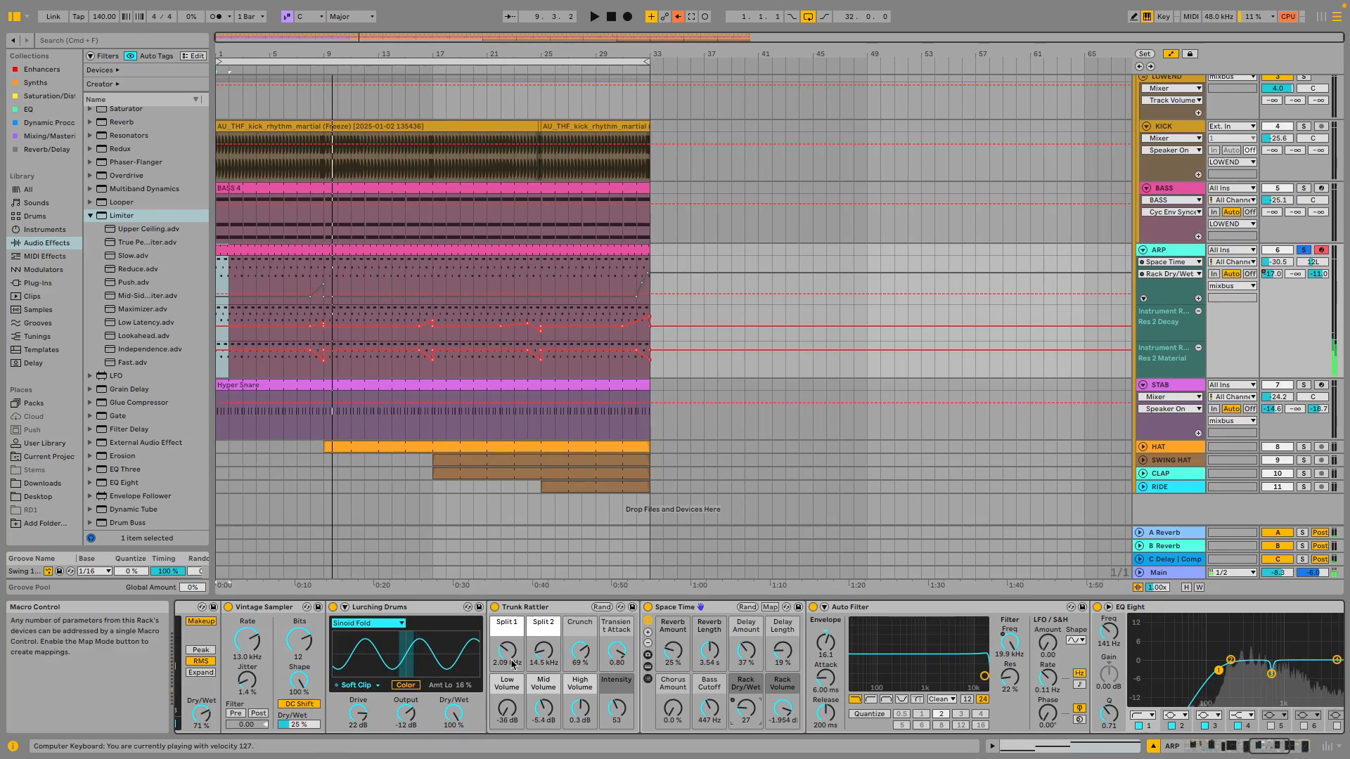
# Review the Auto Filter, EQ Eight and kick-sidechained Compressor ending the ARP chain, and return to the start of the chain.
pyautogui.hscroll(-5, 512, 664)
pyautogui.hscroll(10, 421, 636)
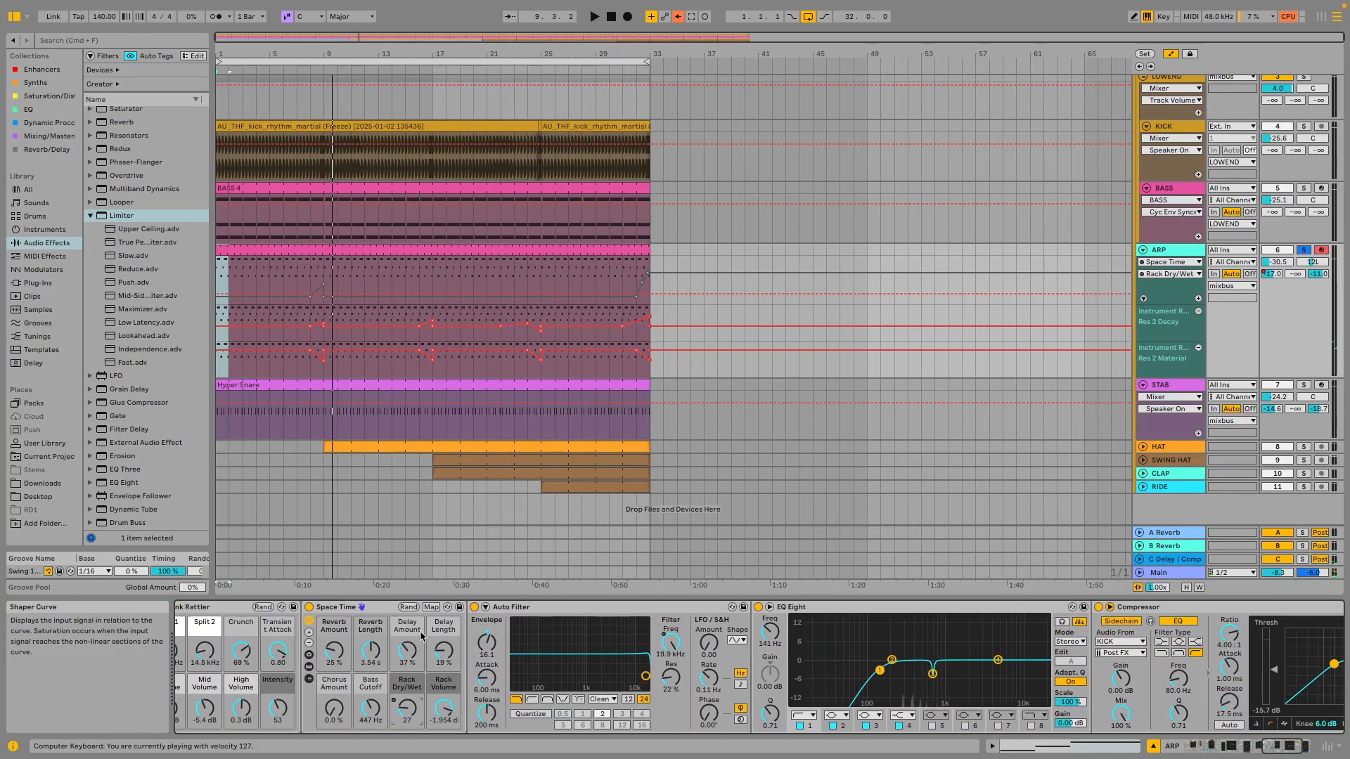
pyautogui.hscroll(5, 422, 636)
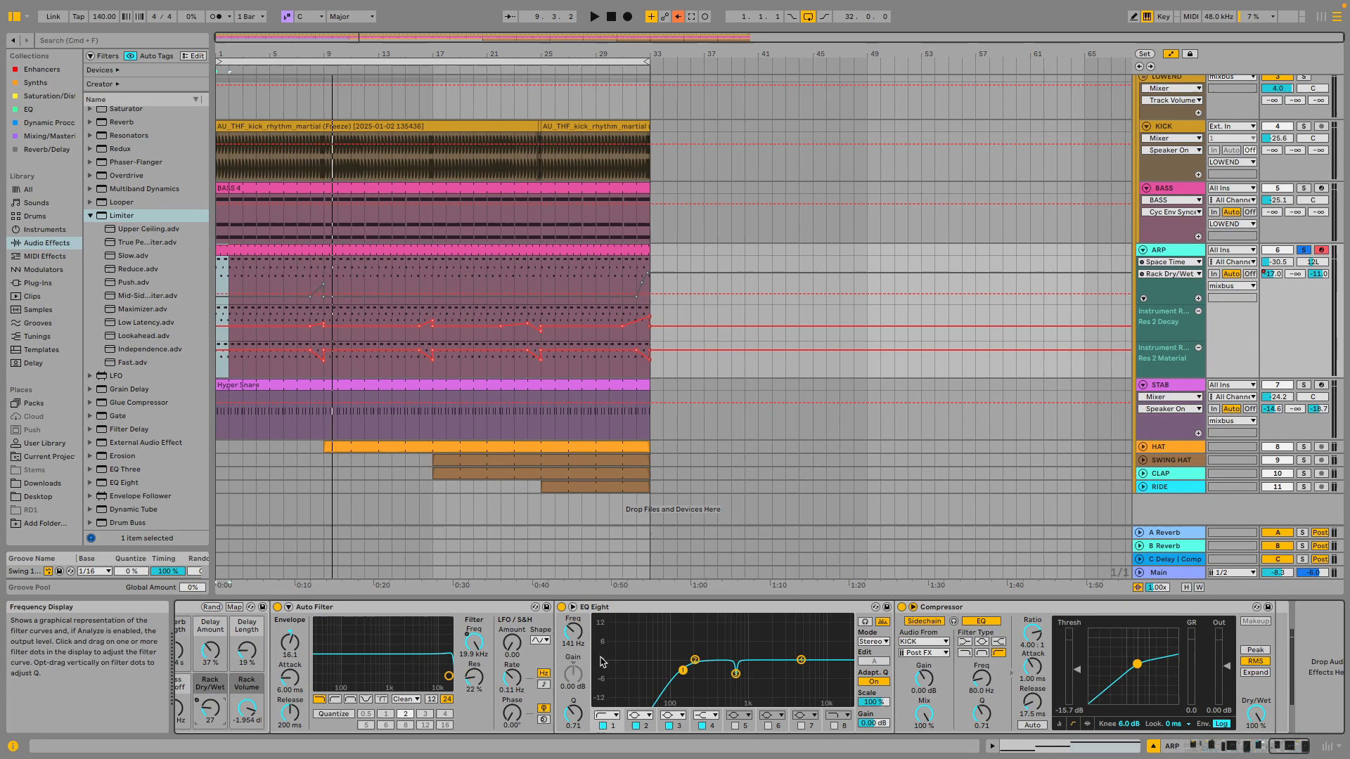
pyautogui.click(397, 607)
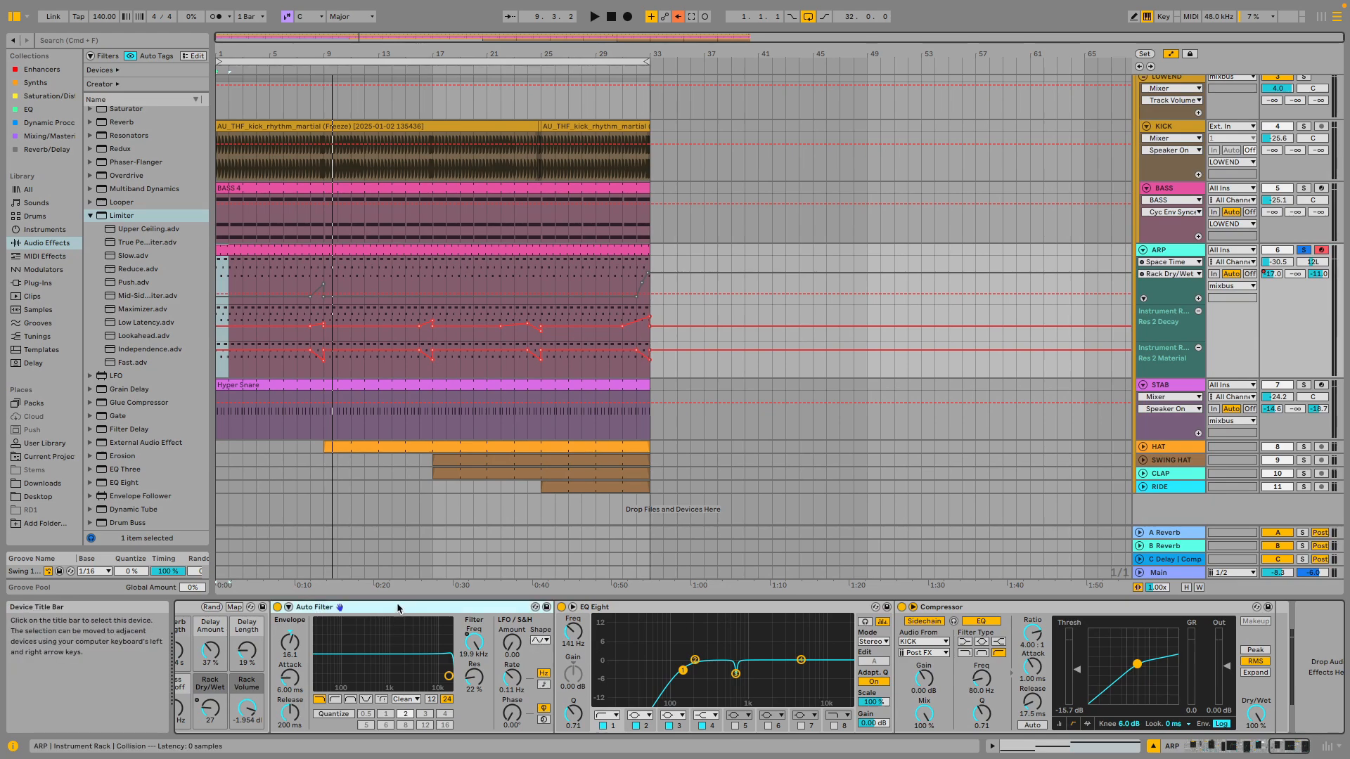
pyautogui.click(606, 609)
pyautogui.hscroll(-6, 632, 668)
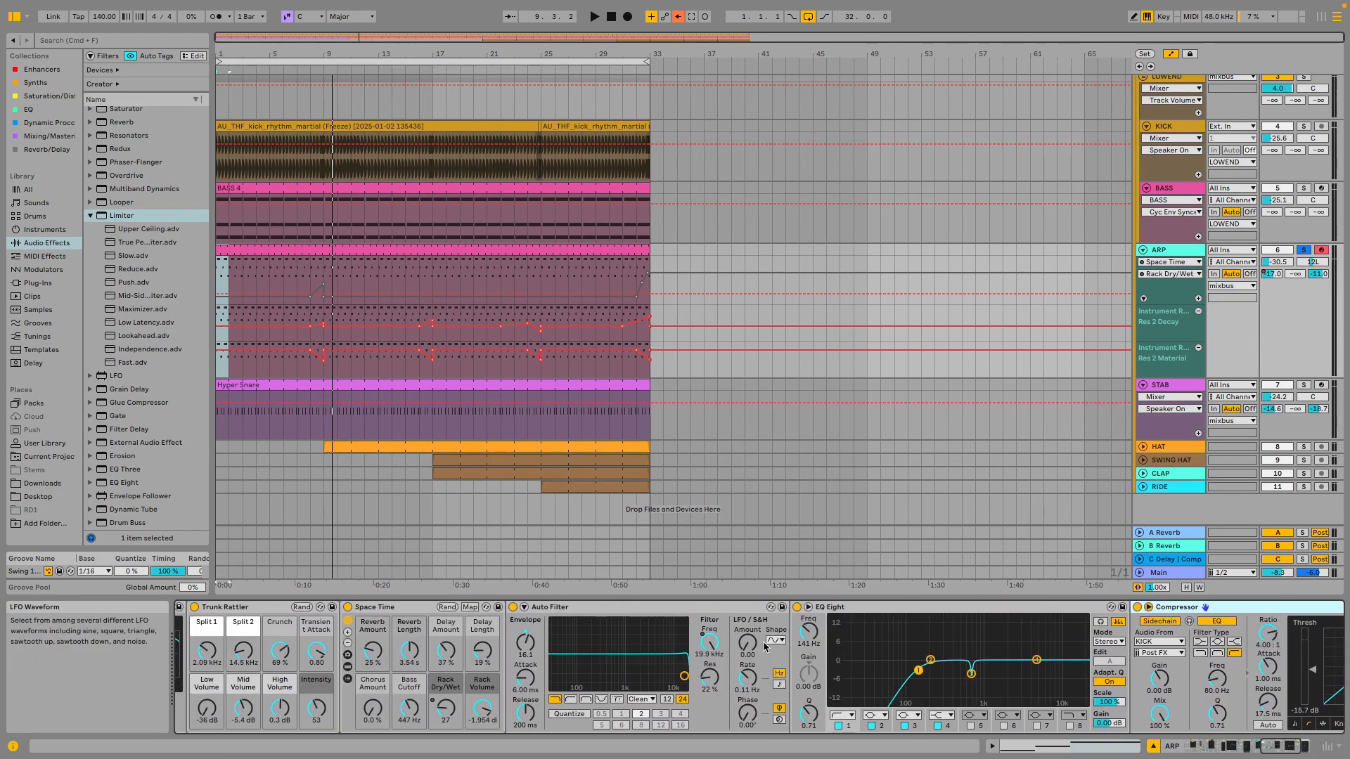
pyautogui.click(580, 607)
pyautogui.hscroll(-15, 696, 641)
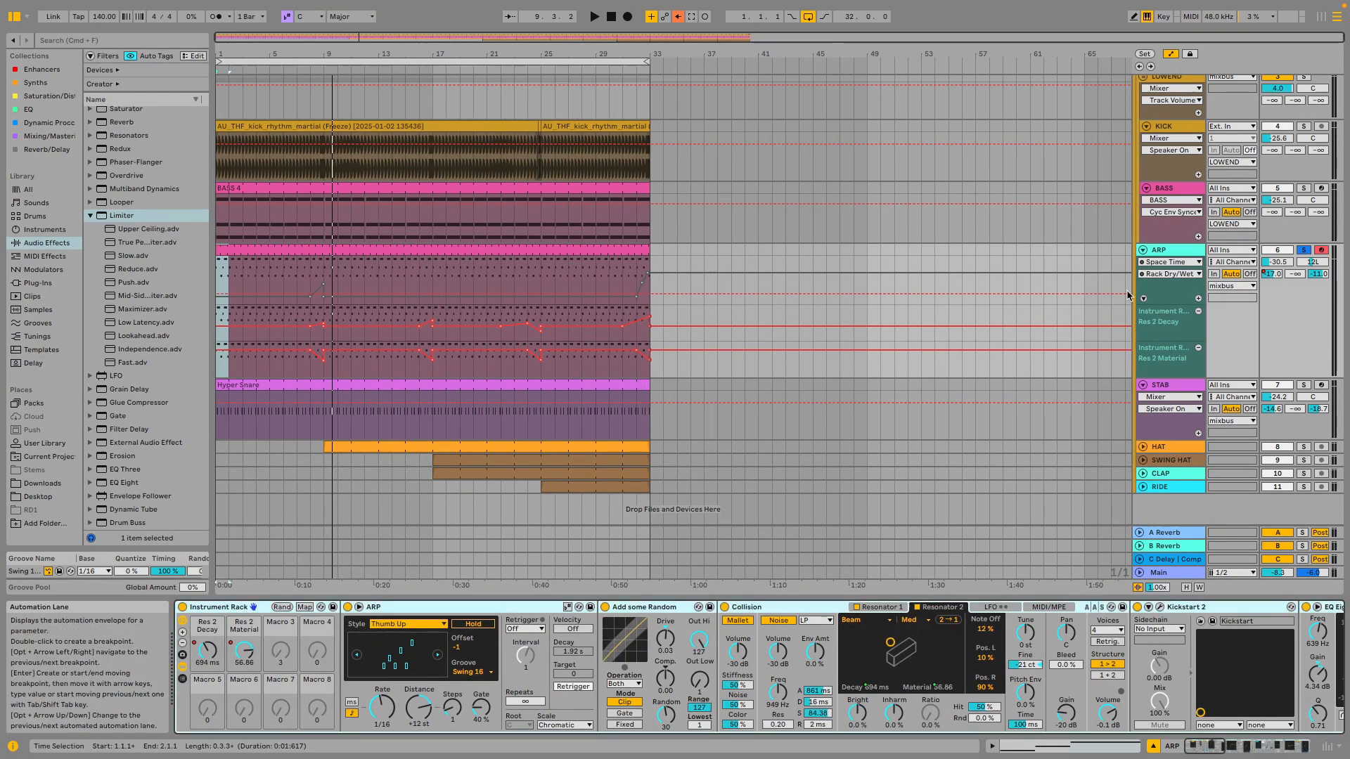
# Unsolo the ARP track and look through the STAB track's Hyper Snare device chain.
pyautogui.click(1181, 250)
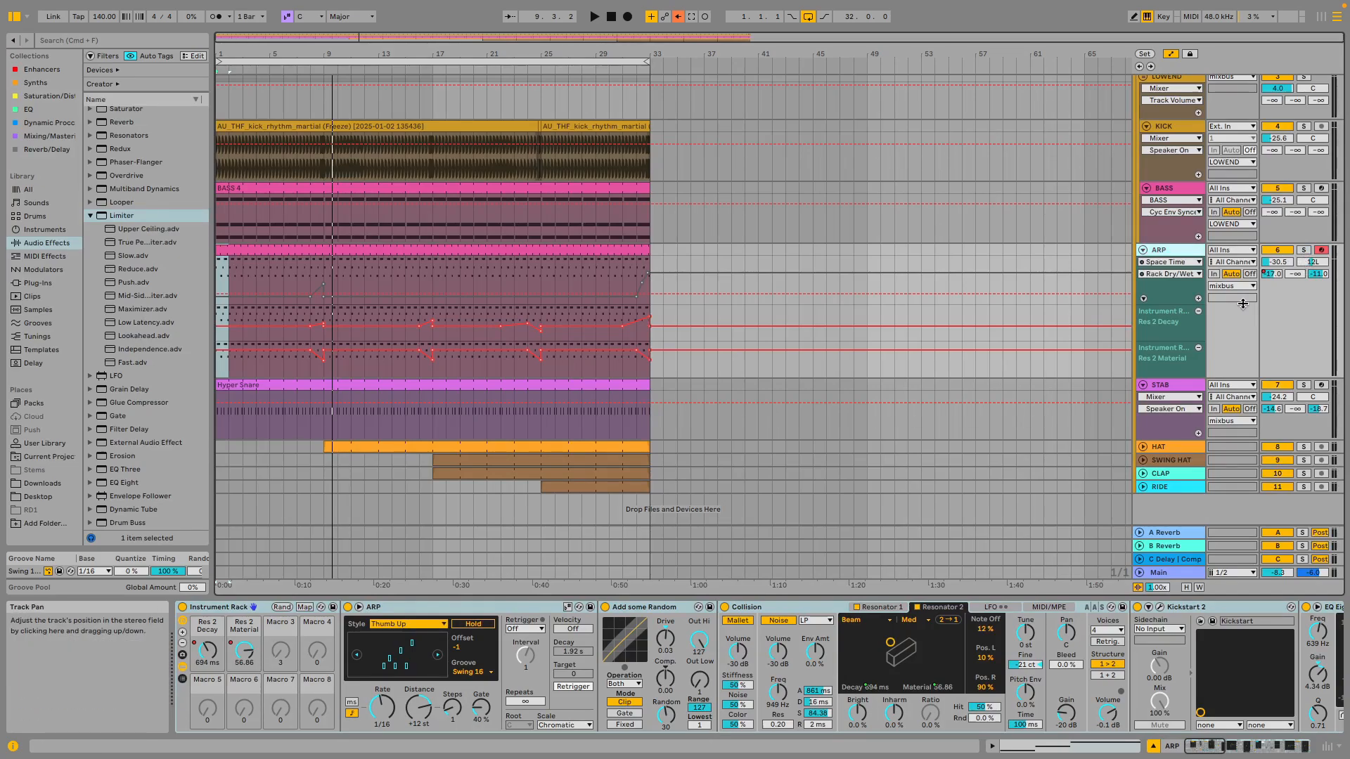
pyautogui.press('Down')
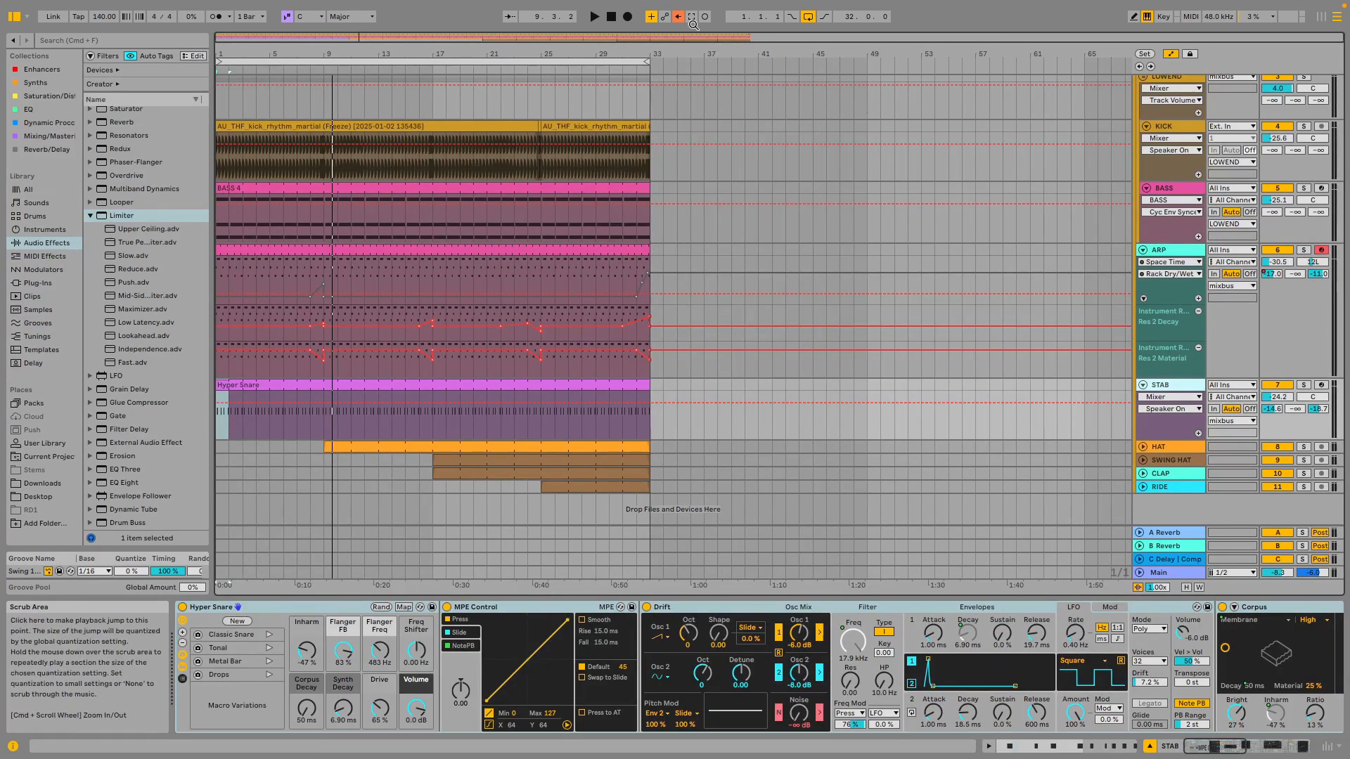
pyautogui.click(601, 388)
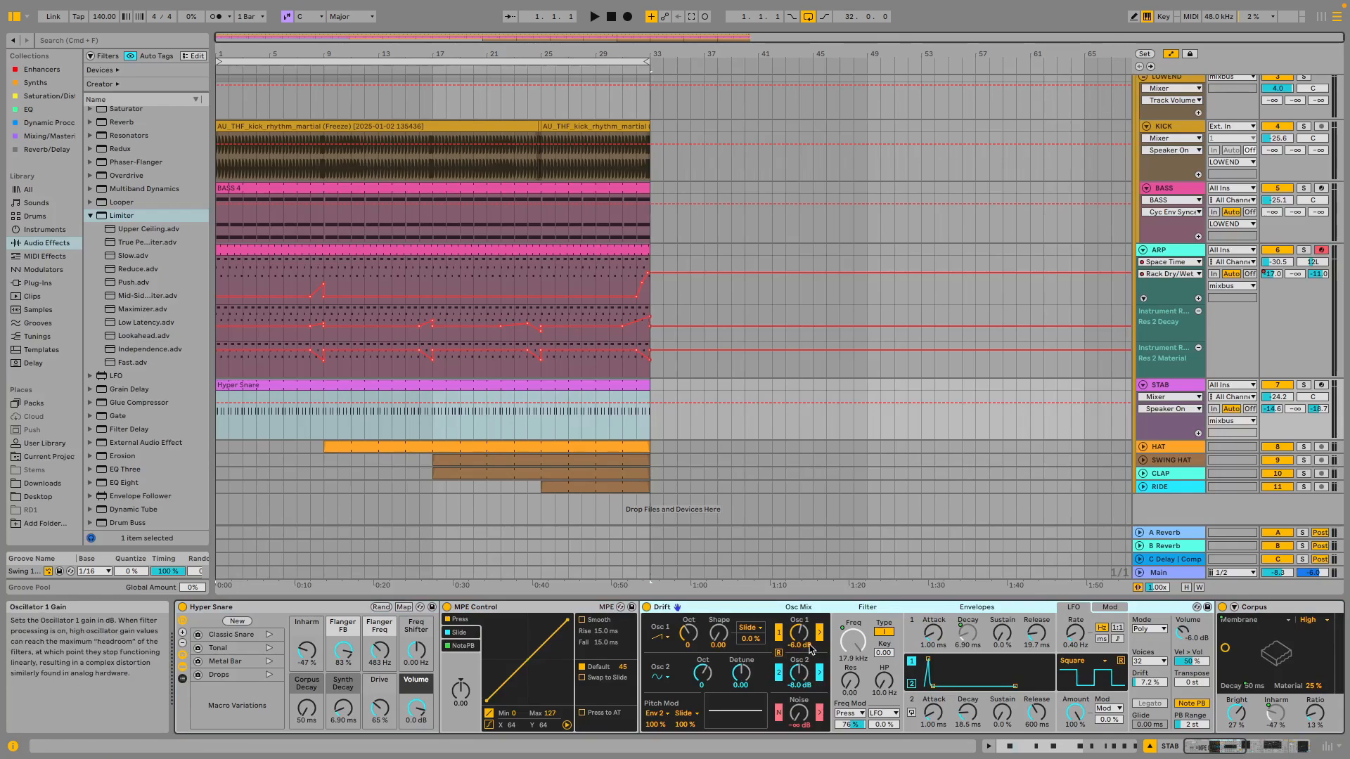
pyautogui.hscroll(15, 810, 649)
pyautogui.hscroll(-15, 810, 650)
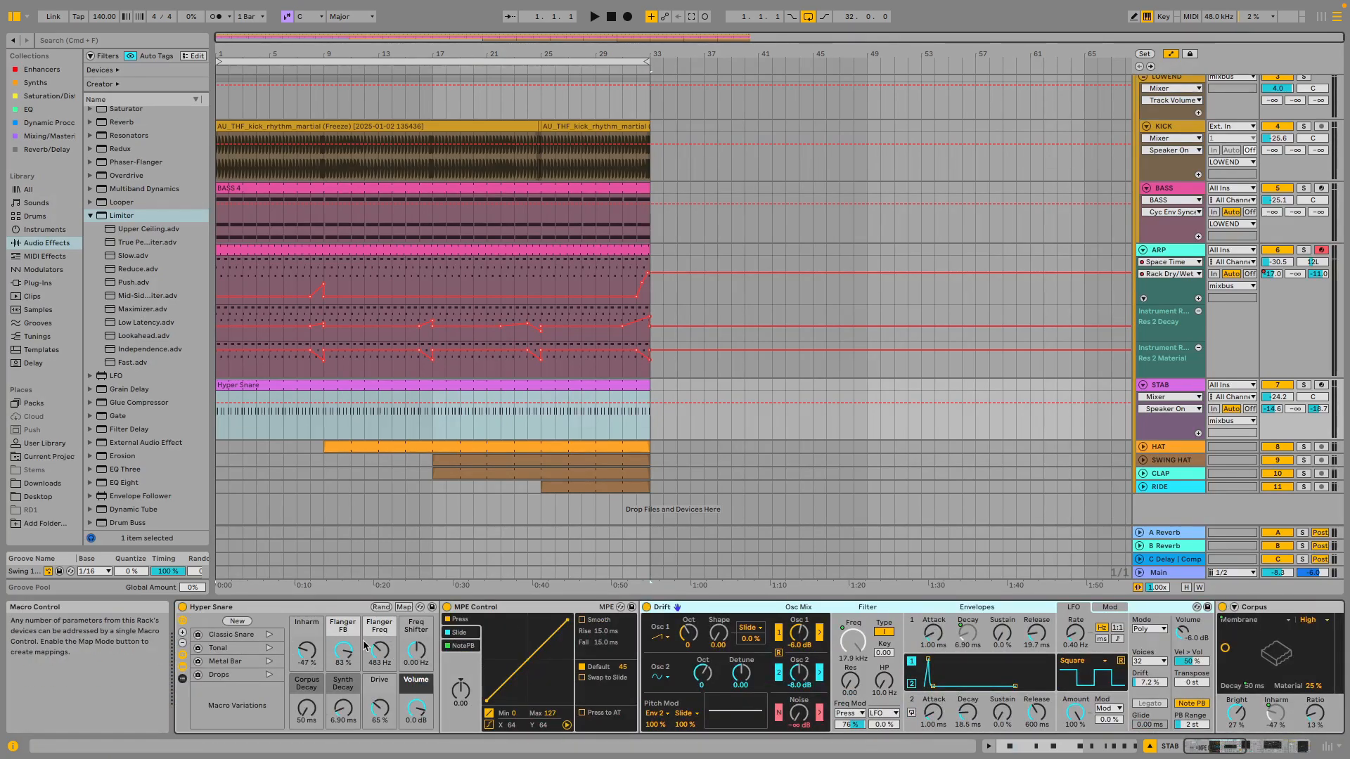
# Open the Hyper Snare clip's notes, listen to the STAB track in solo, and return to its device chain.
pyautogui.doubleClick(446, 384)
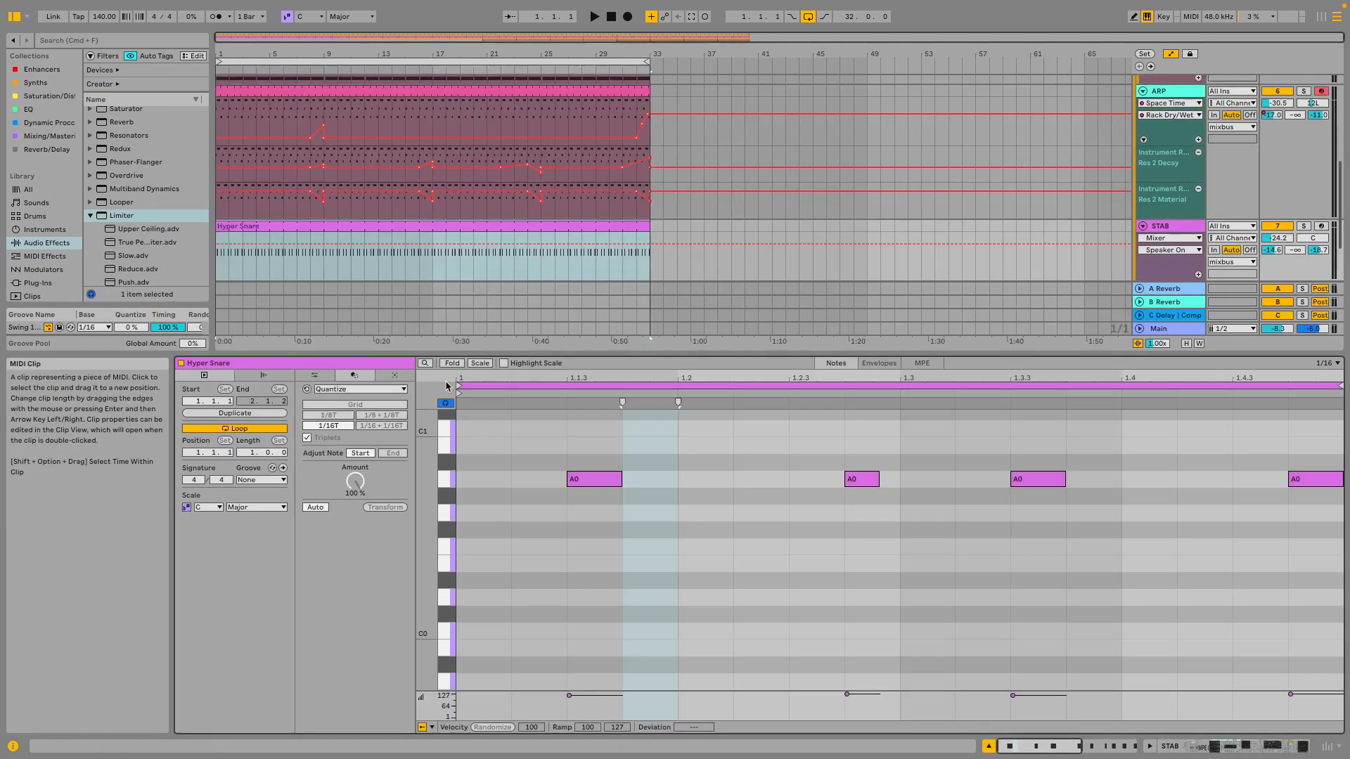
pyautogui.click(1304, 226)
pyautogui.press('space')
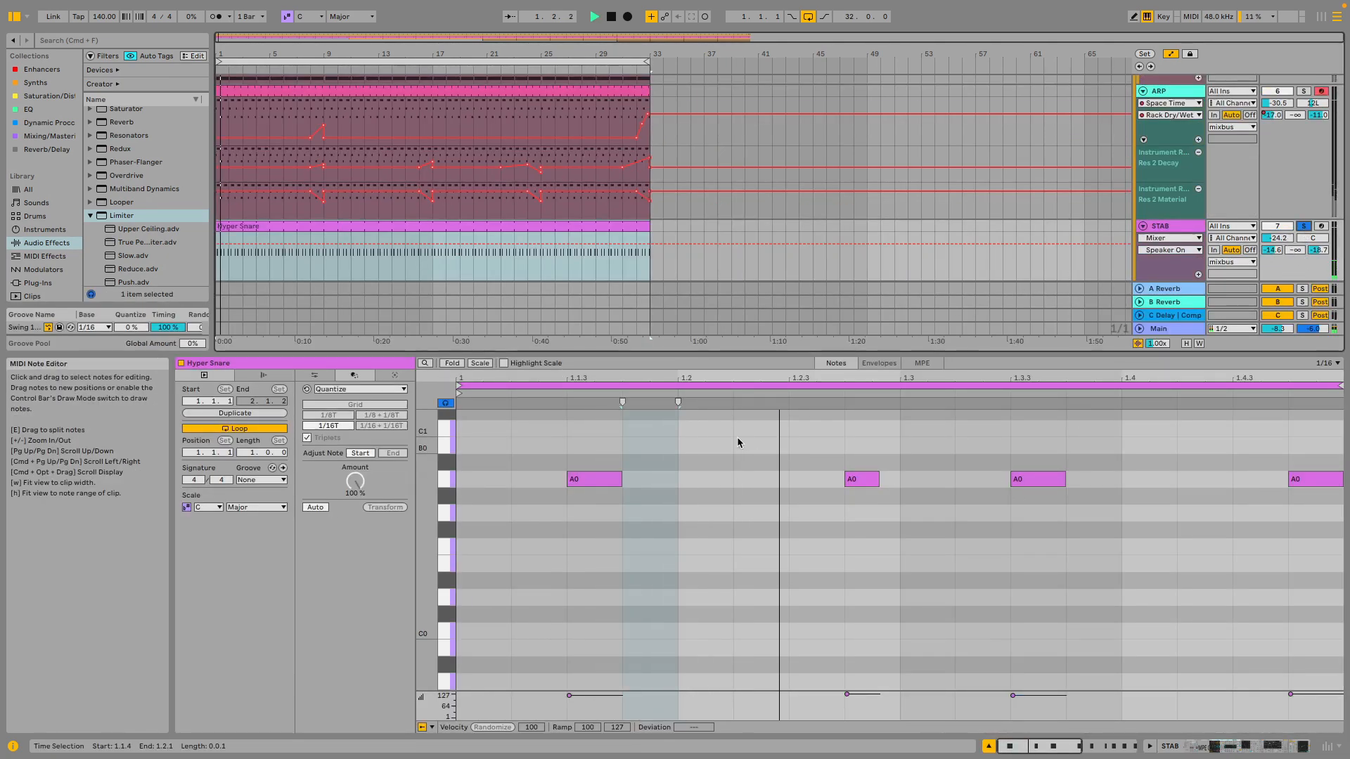
pyautogui.press('space')
pyautogui.click(1165, 227)
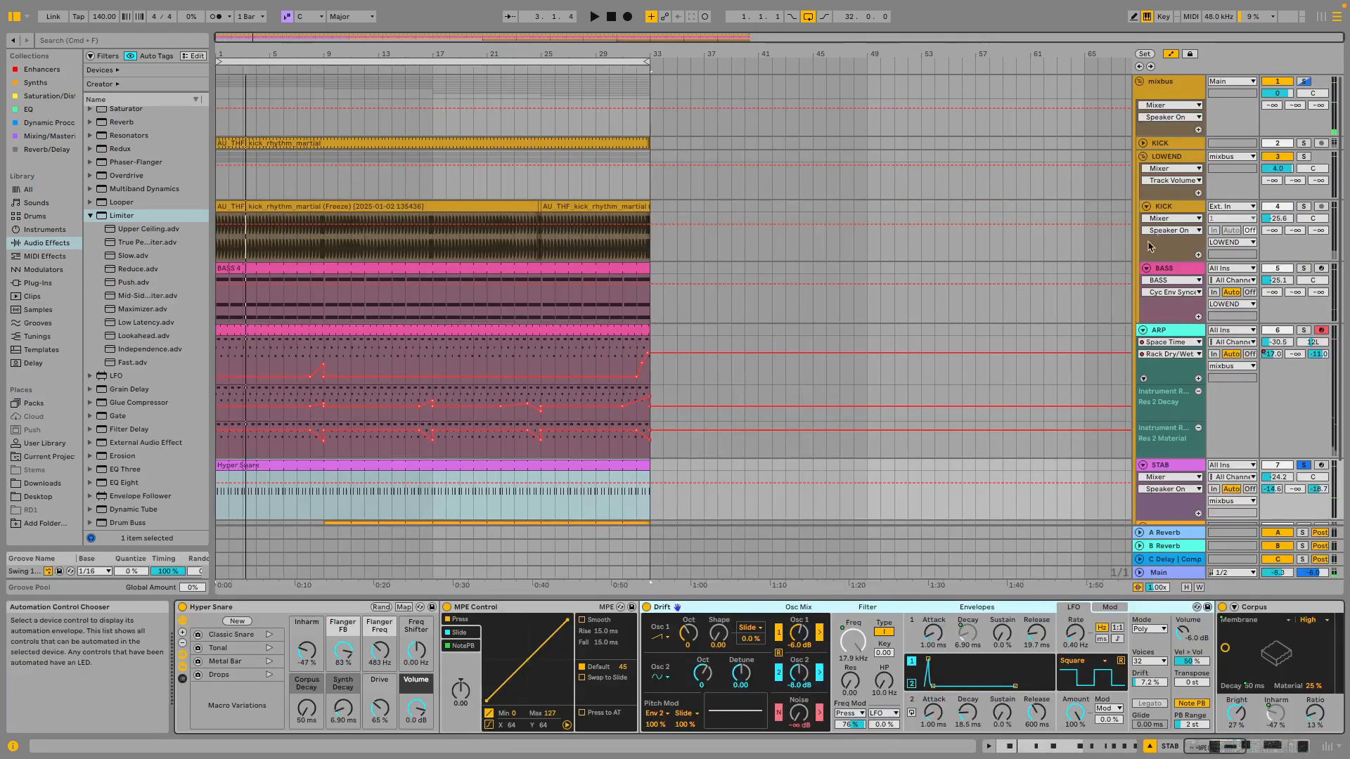
# Inspect the C Delay and A Reverb return tracks in Session View, unsolo STAB, and return to the arrangement.
pyautogui.press('Tab')
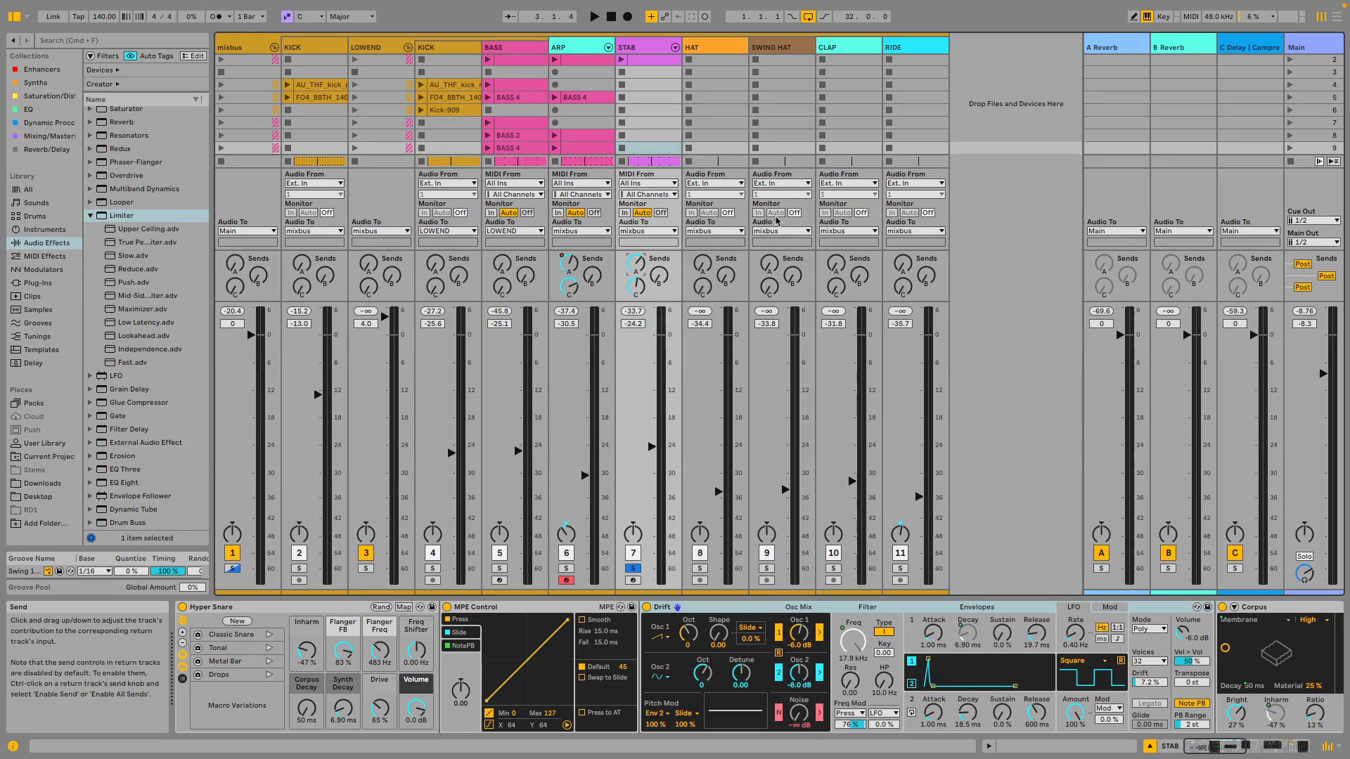
pyautogui.click(1247, 49)
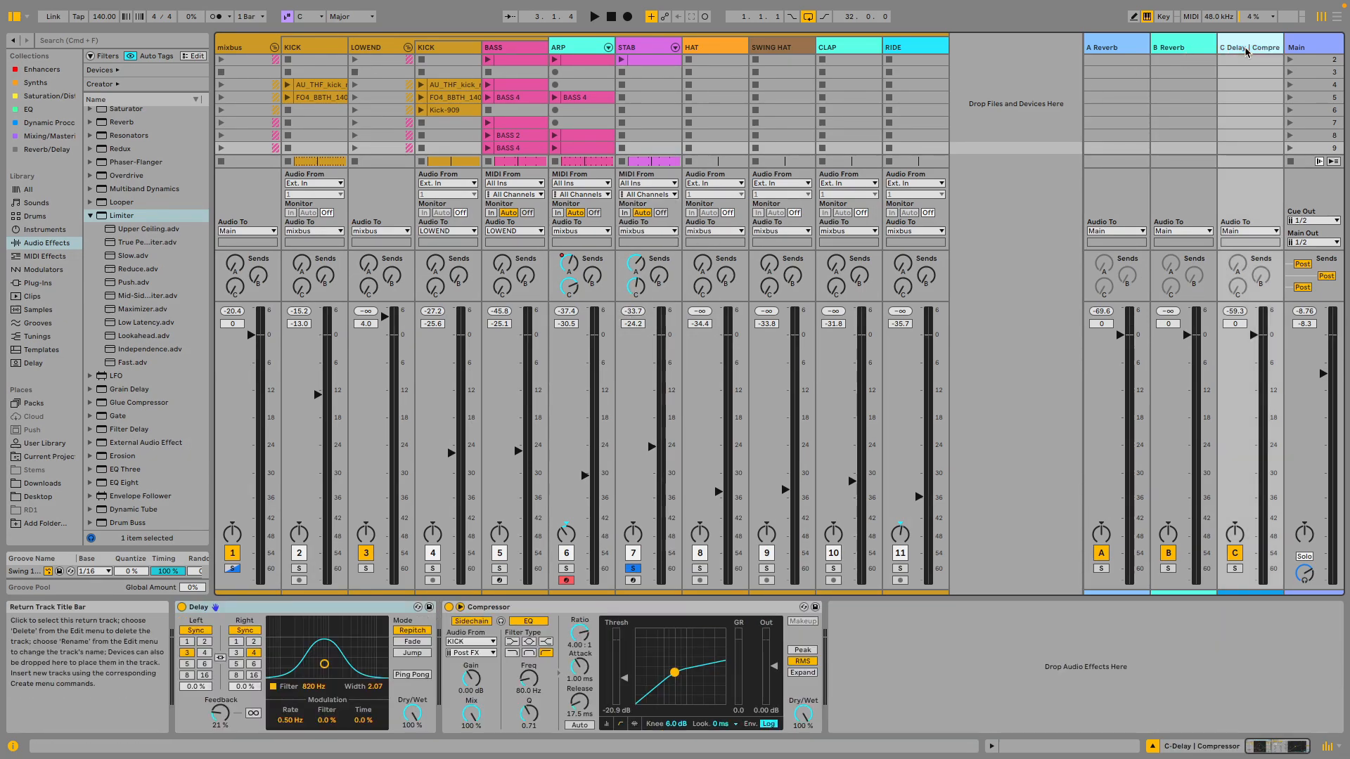
pyautogui.click(1109, 56)
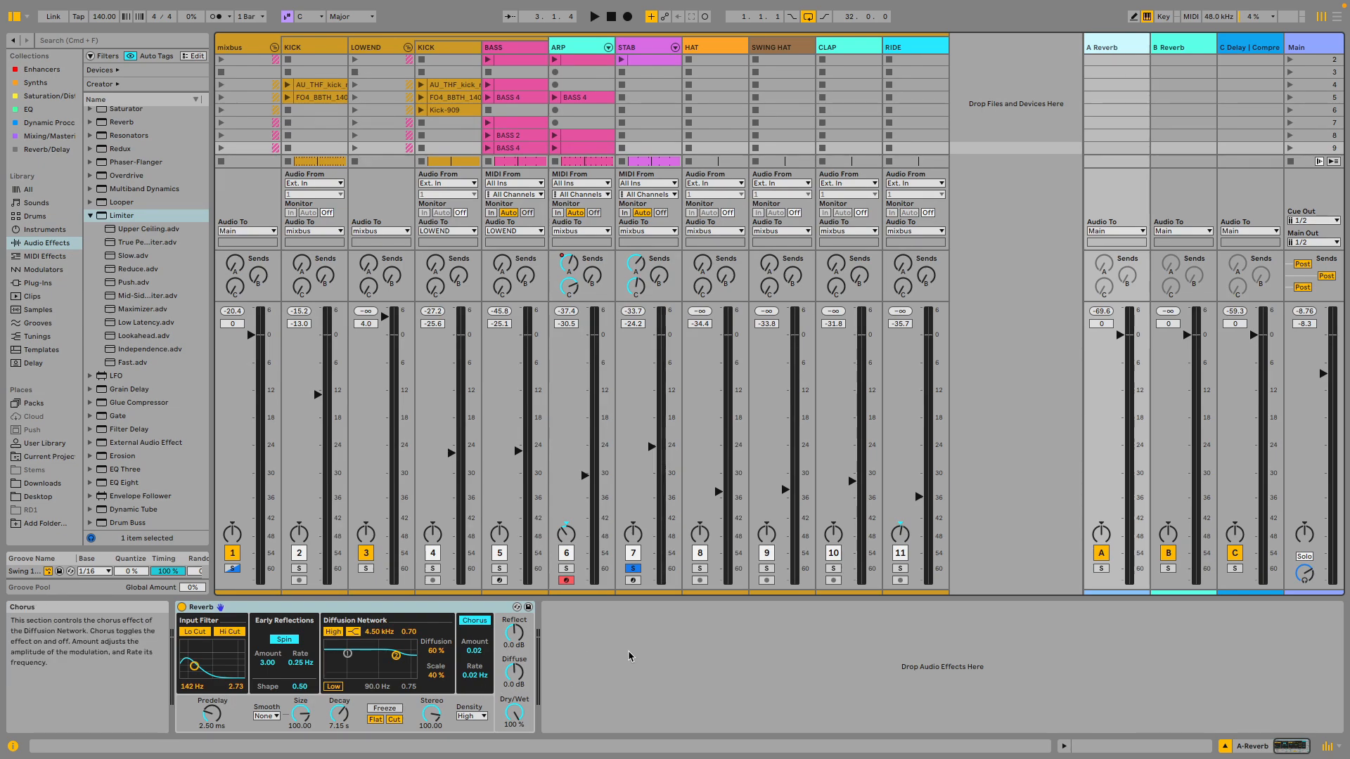
pyautogui.click(629, 568)
pyautogui.press('Tab')
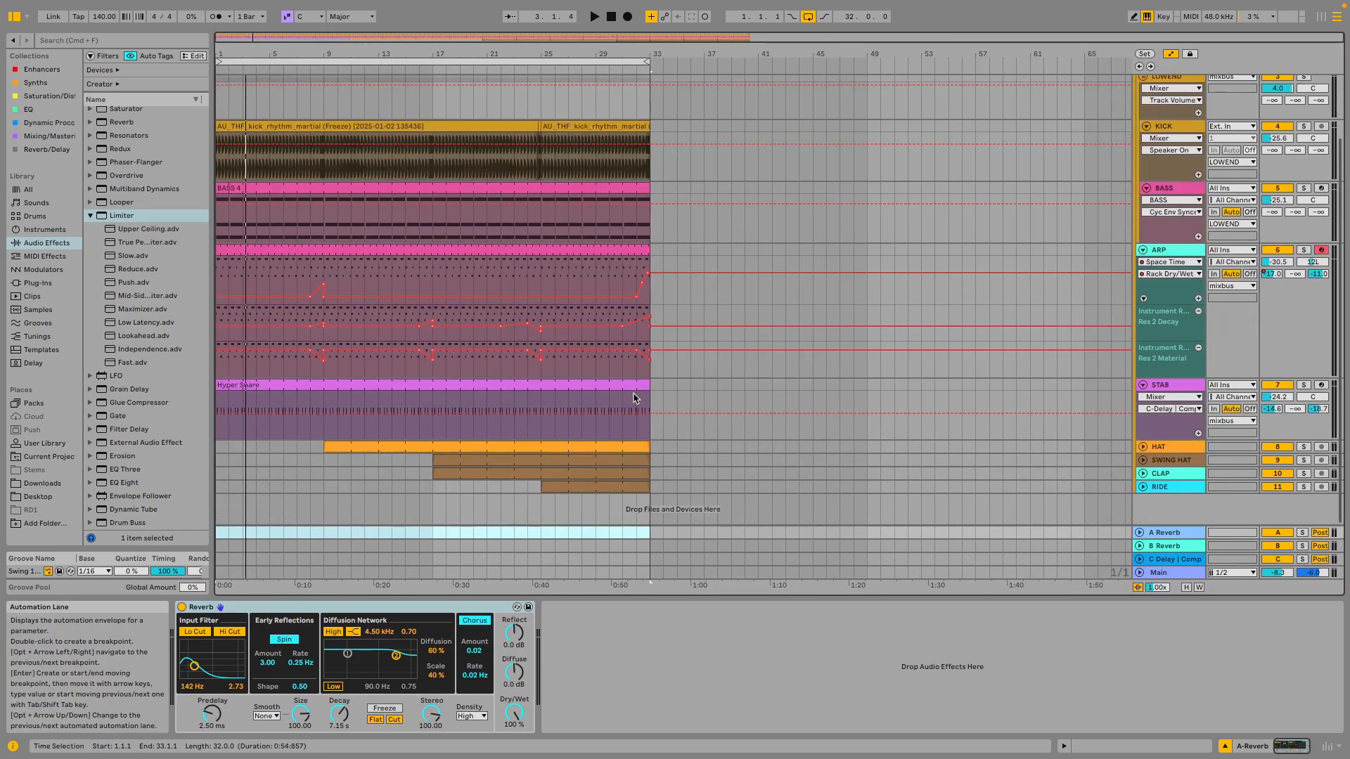
# Check the HAT, SWING HAT, CLAP and RIDE tracks for effect devices, and stop the transport.
pyautogui.click(1167, 457)
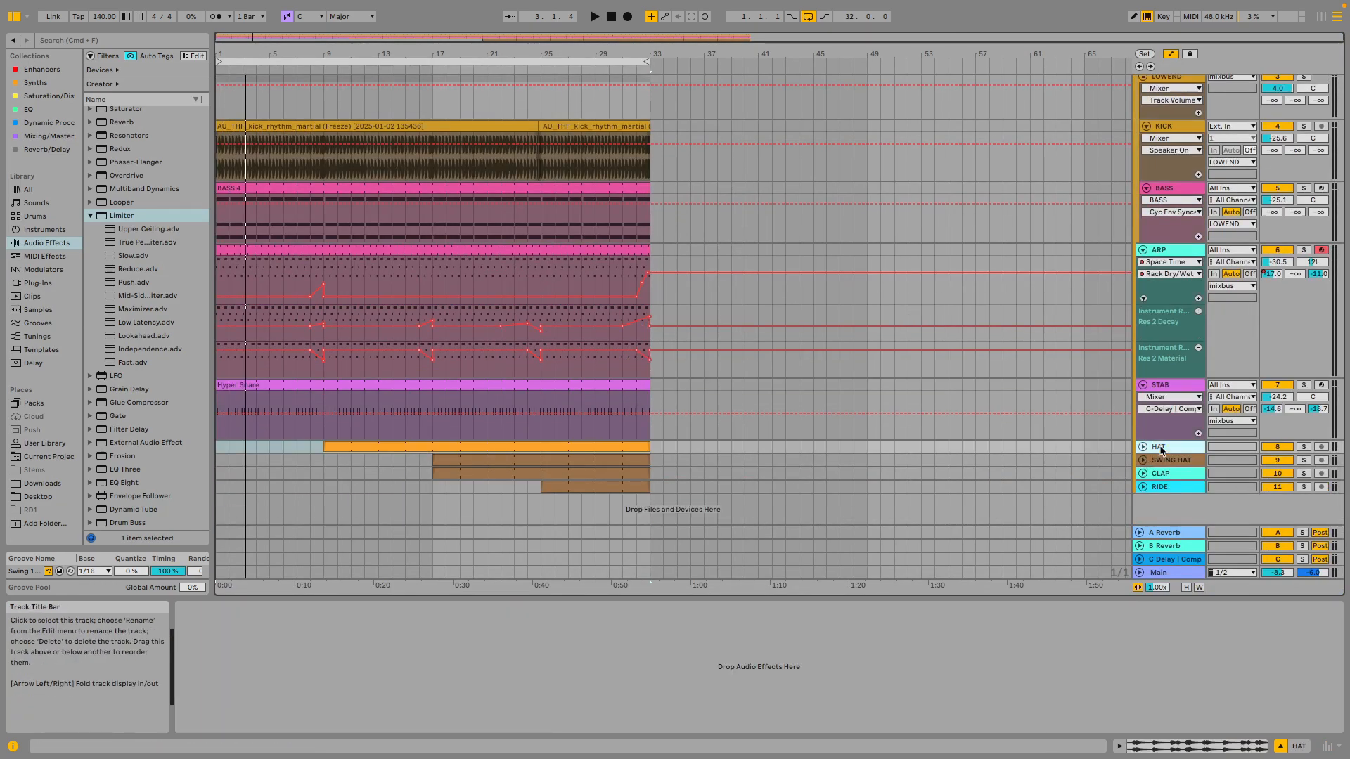
pyautogui.click(1168, 474)
pyautogui.click(1169, 487)
pyautogui.click(1168, 475)
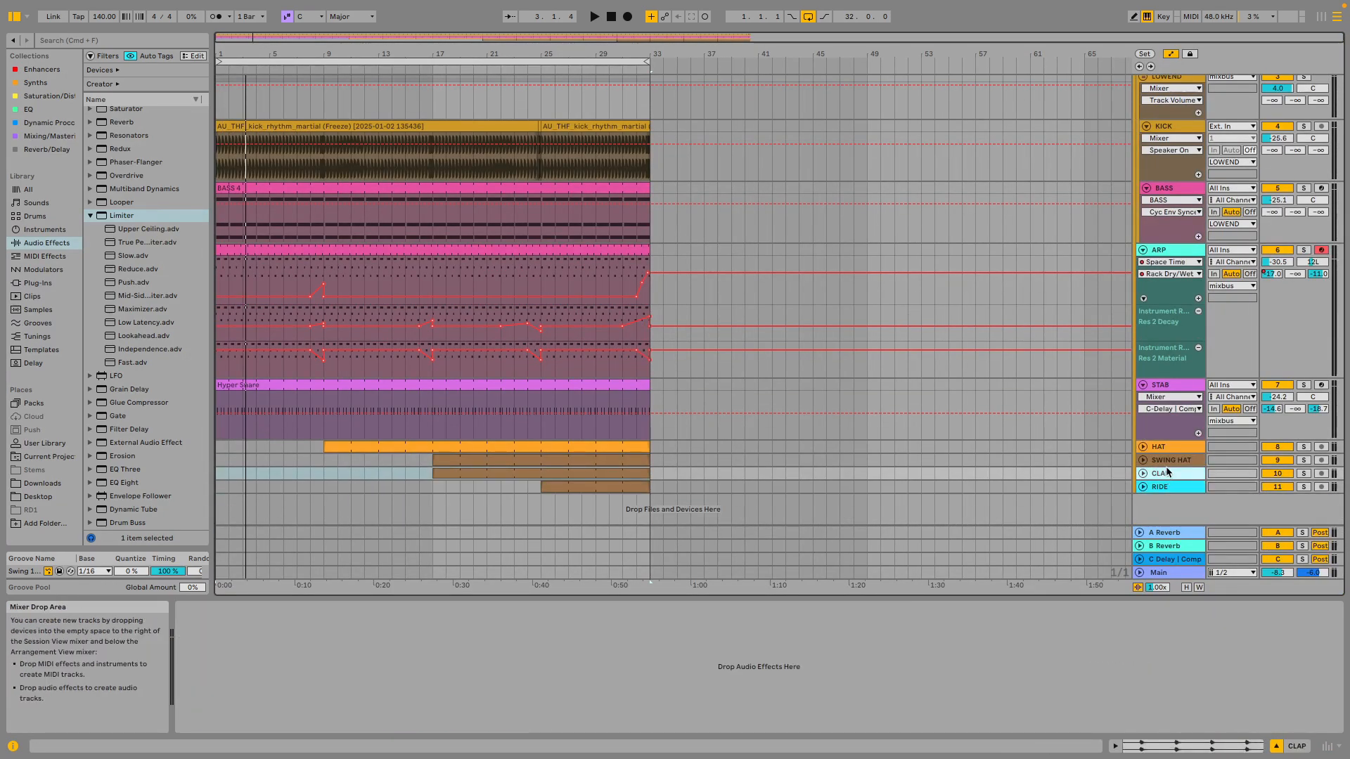
pyautogui.click(1167, 462)
pyautogui.click(1169, 448)
pyautogui.scroll(3, 413, 213)
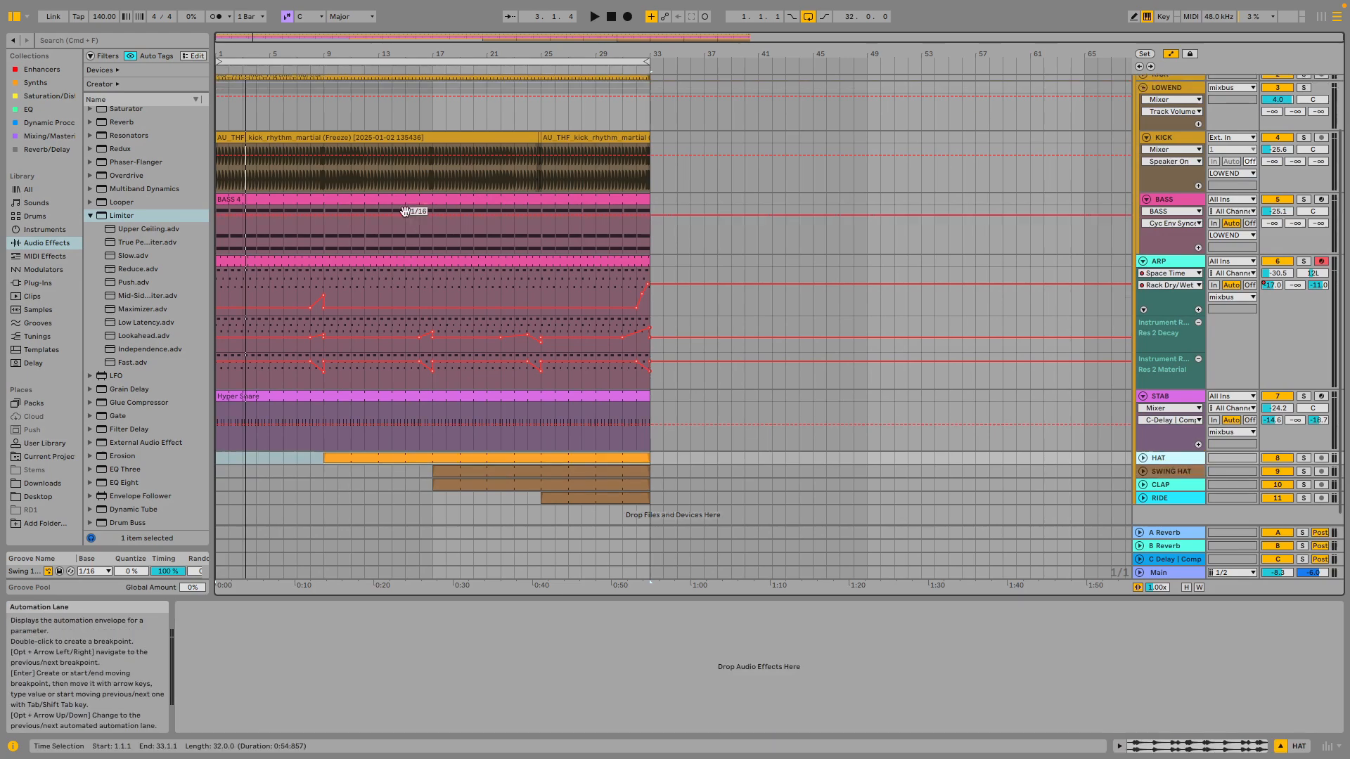
pyautogui.click(610, 17)
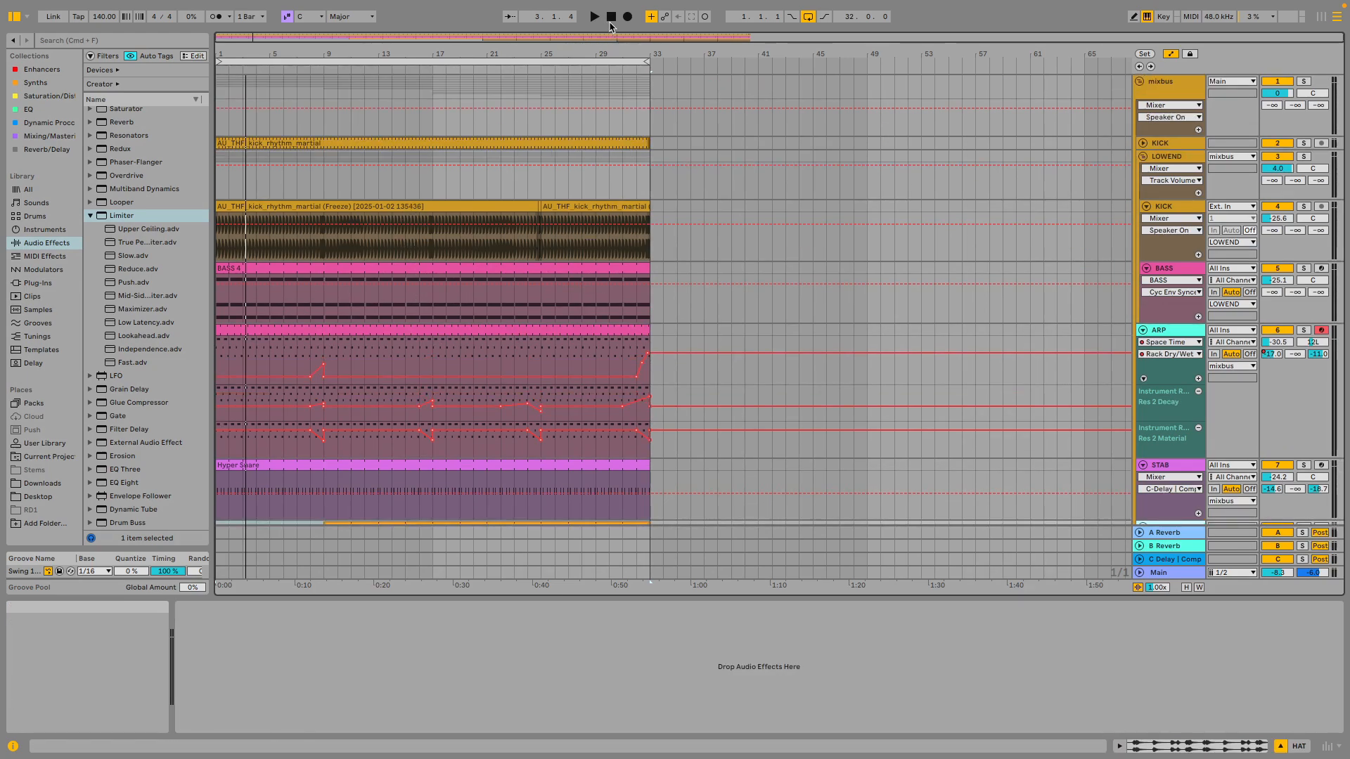